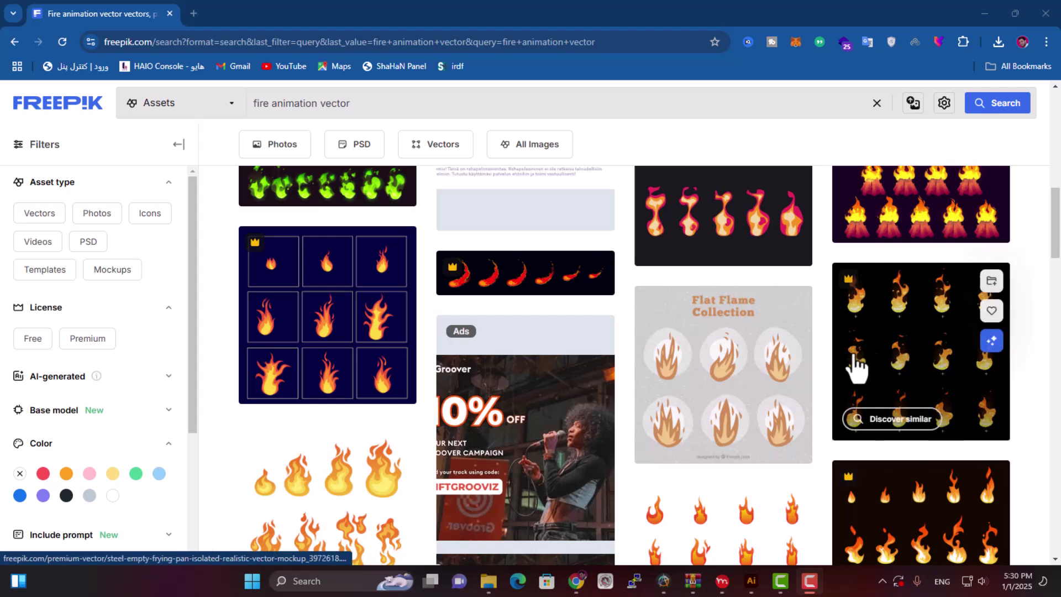
Browse the Freepik results for "fire animation vector" to examine the available flame and campfire frame sets.
scroll(509, 425, "down", 2)
scroll(514, 426, "up", 1)
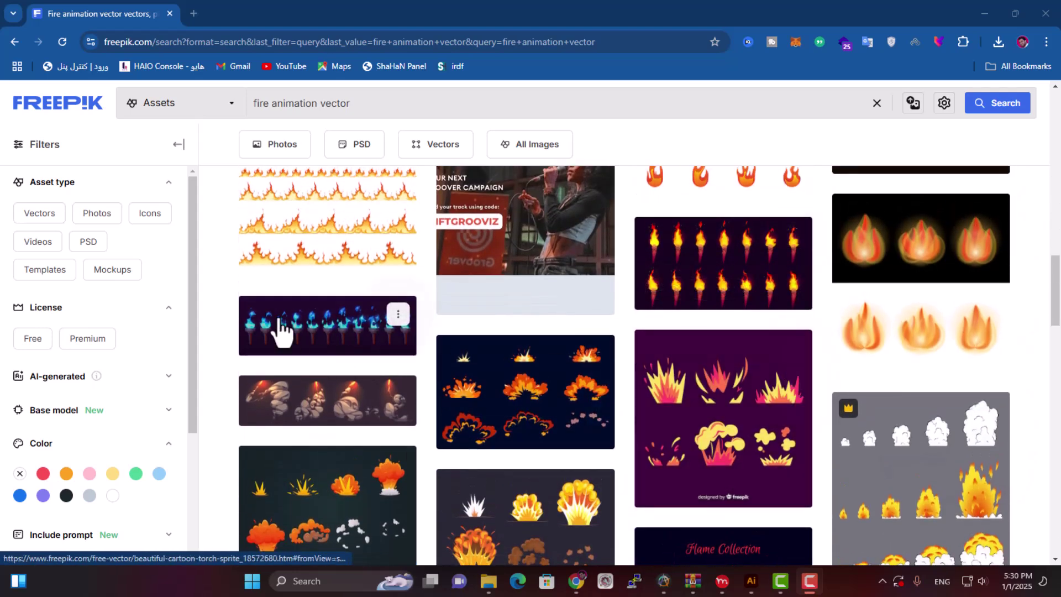
scroll(287, 337, "down", 2)
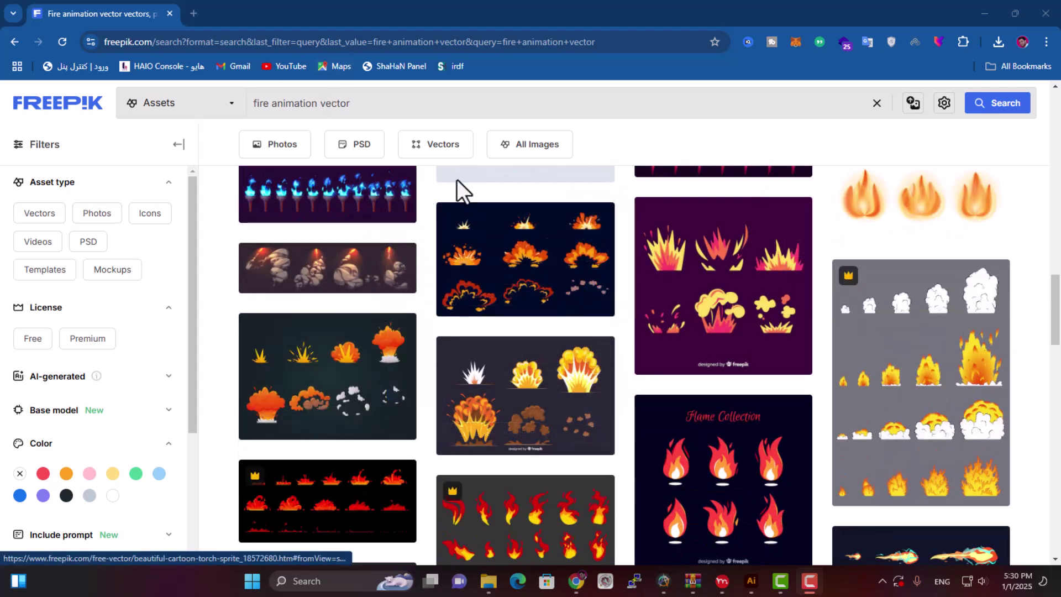
scroll(824, 406, "down", 5)
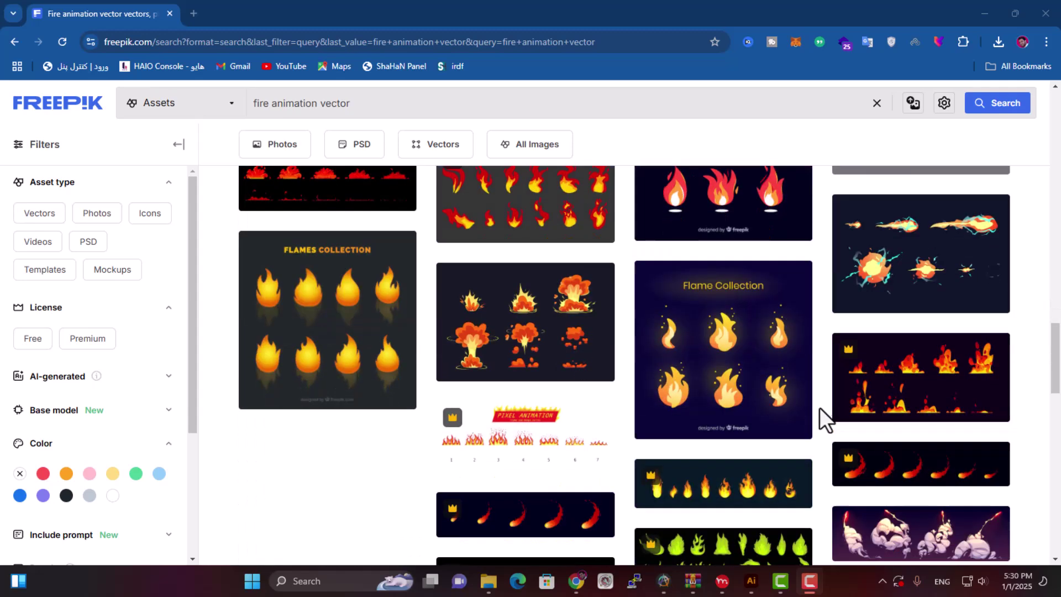
scroll(824, 415, "up", 15)
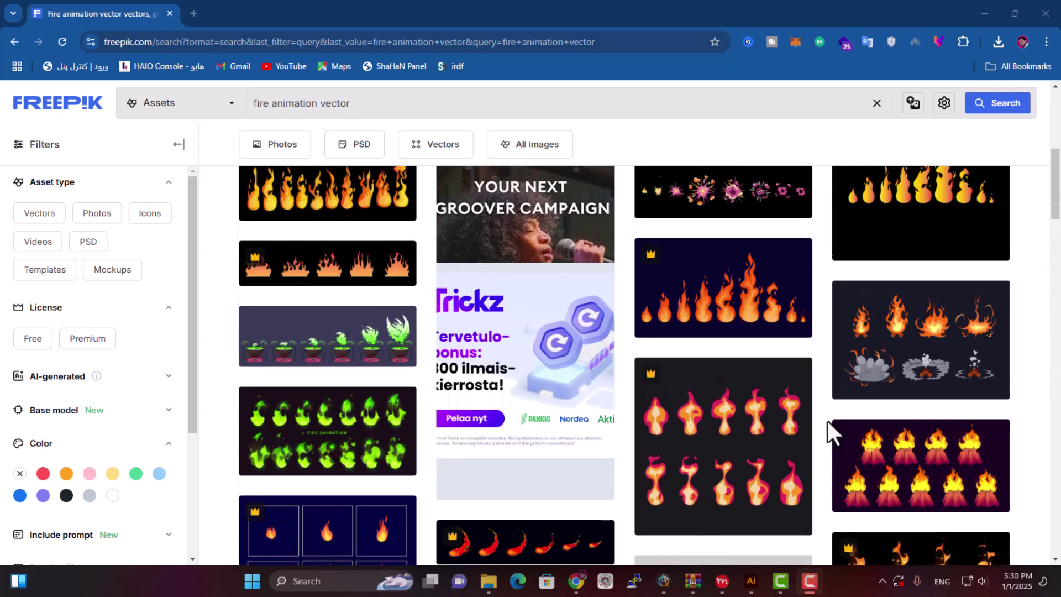
scroll(825, 420, "down", 4)
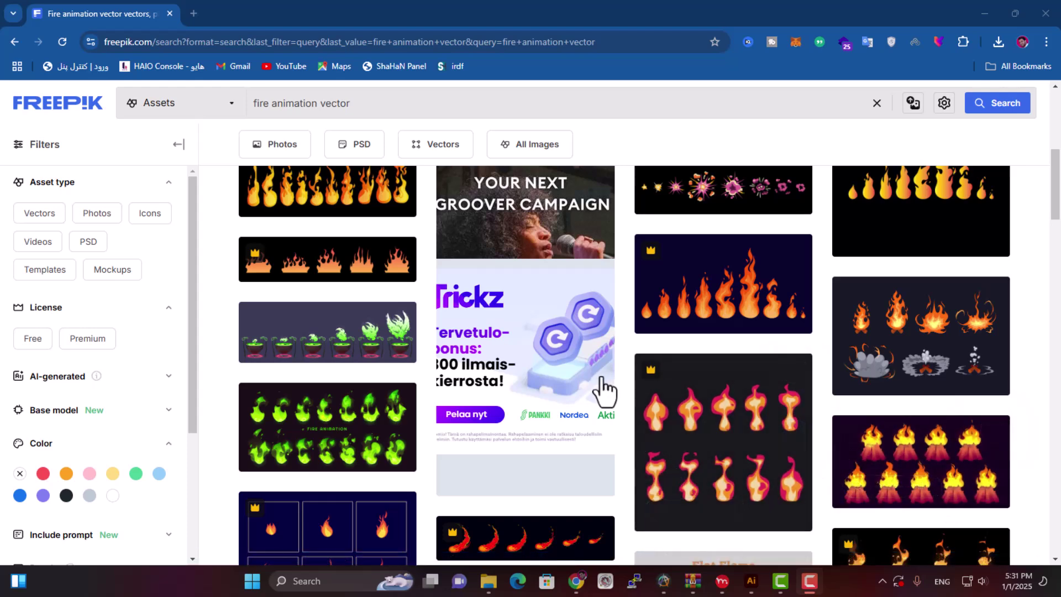
Switch to the campfire EPS in Illustrator, expand its layer and delete the dark background rectangle.
left_click(489, 581)
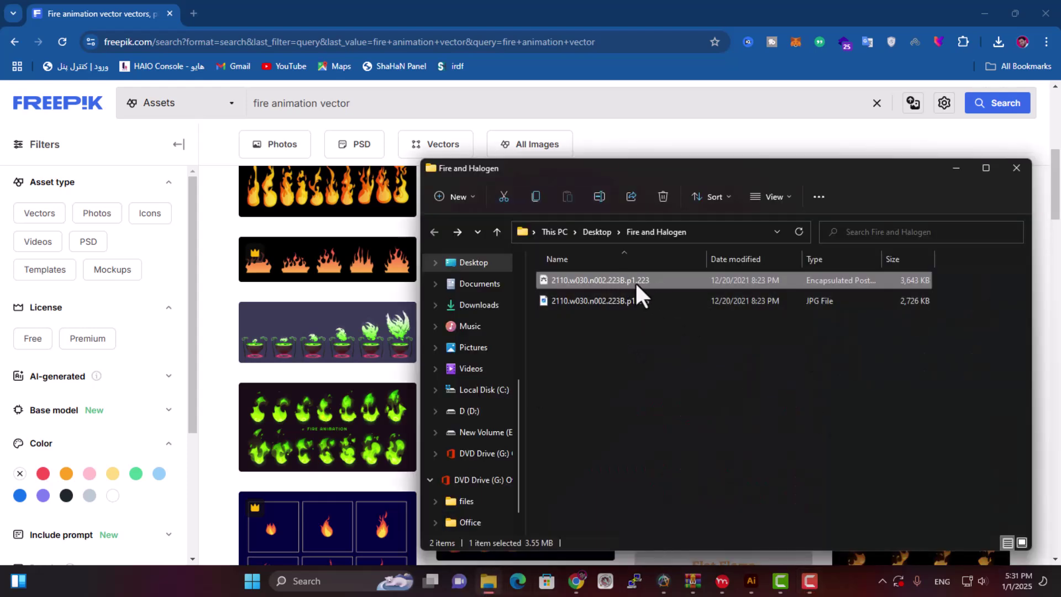
left_click(753, 581)
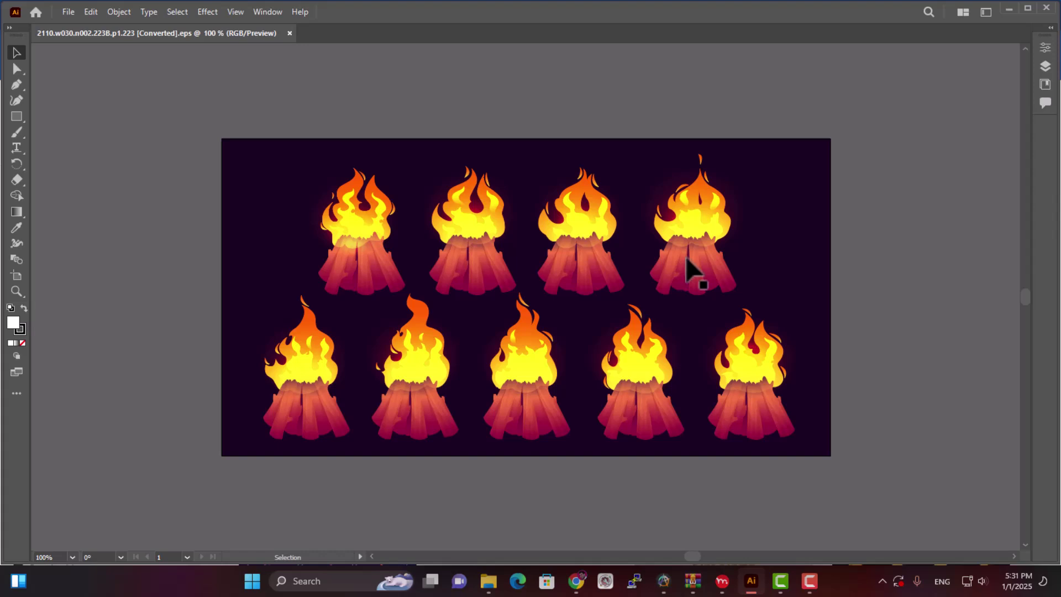
left_click(777, 226)
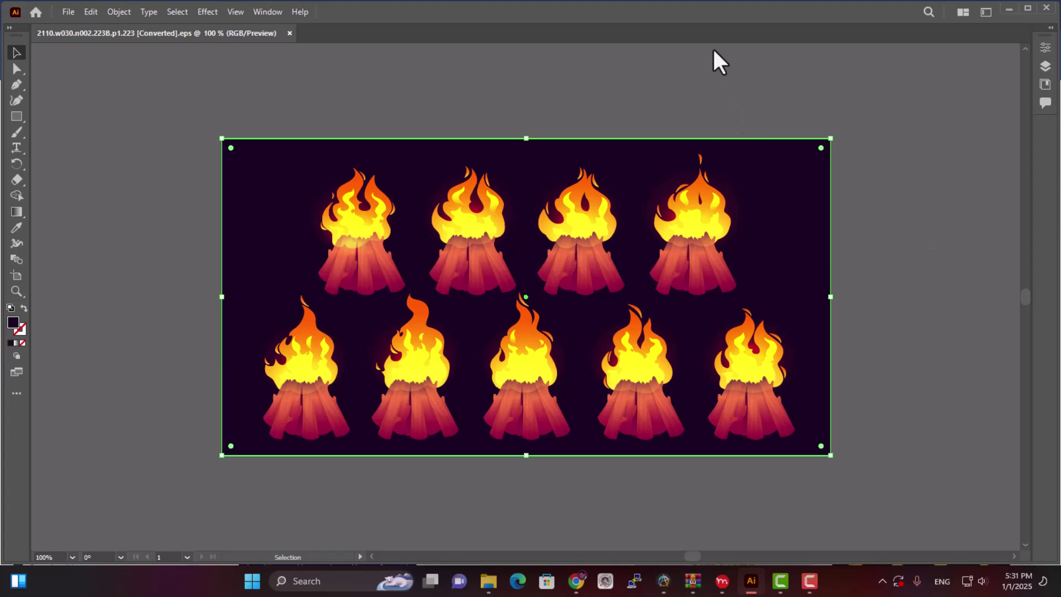
left_click(1051, 73)
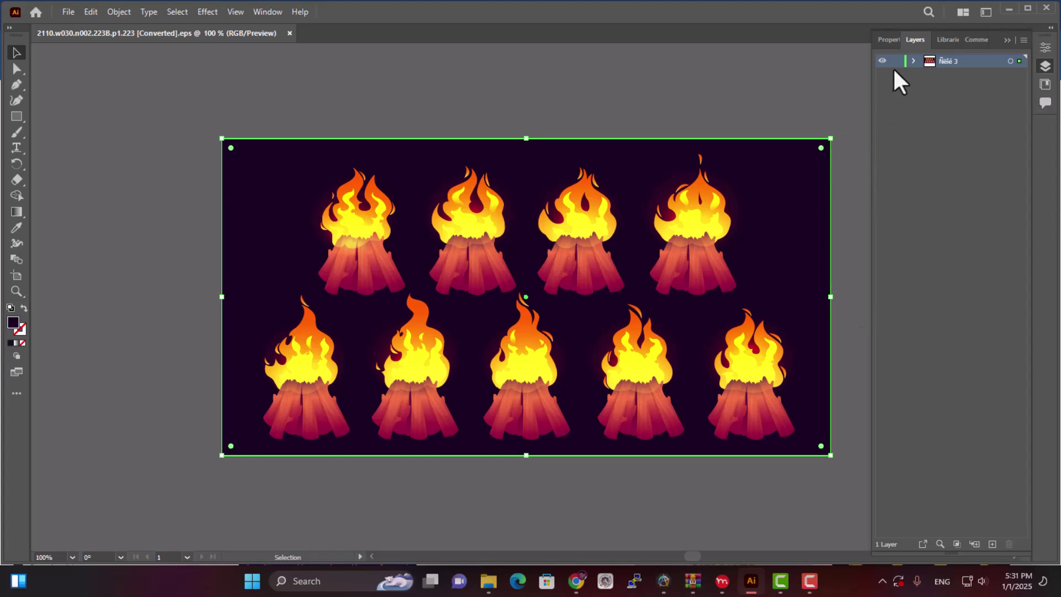
left_click(913, 61)
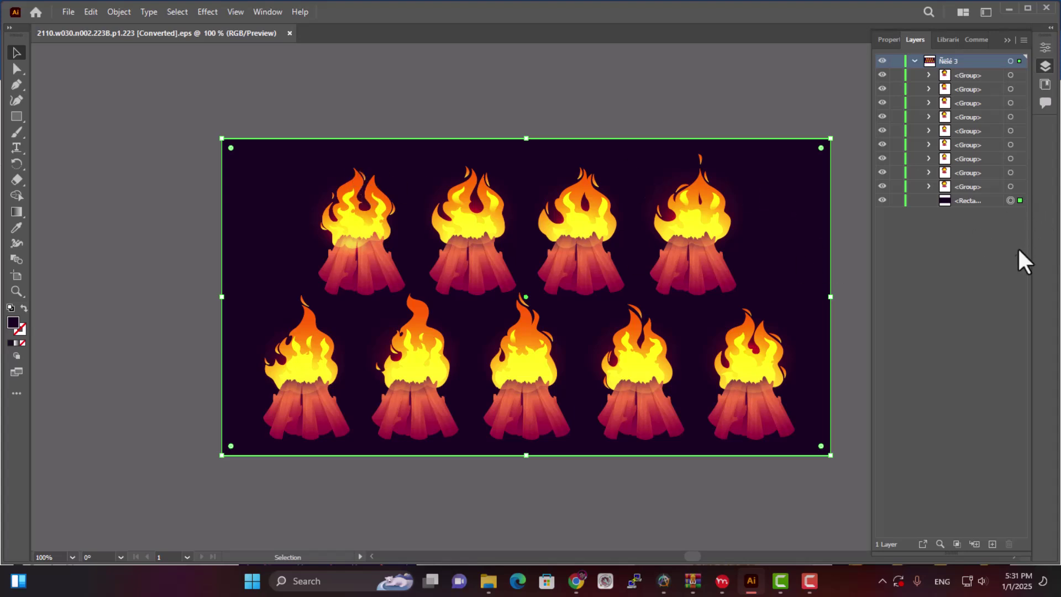
key("Delete")
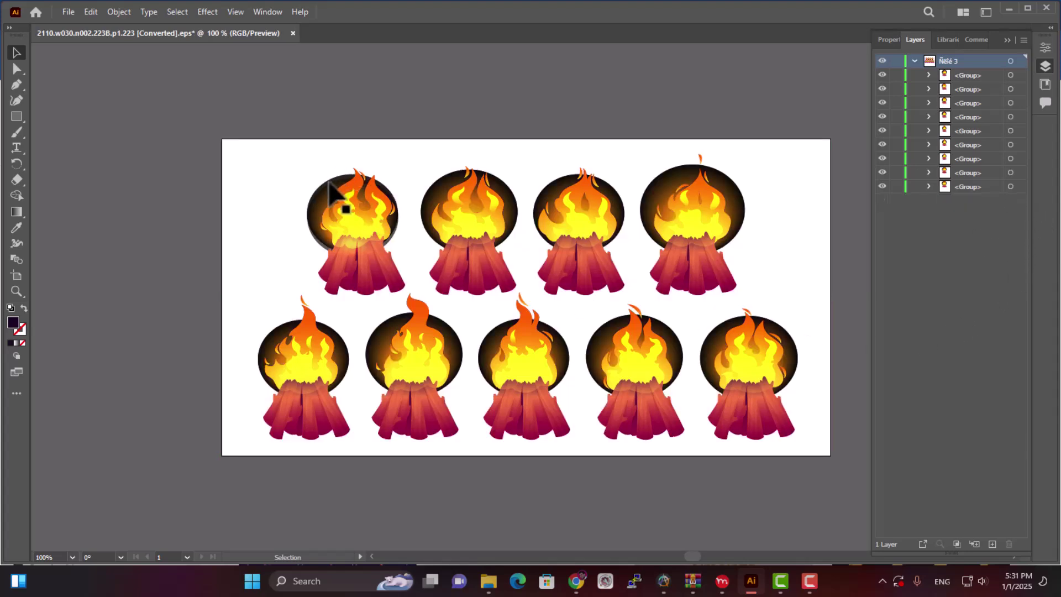
Delete the dark glow ellipses behind the first campfire in the upper row, using Direct Selection.
left_click(326, 193)
left_click(15, 69)
left_click(17, 52)
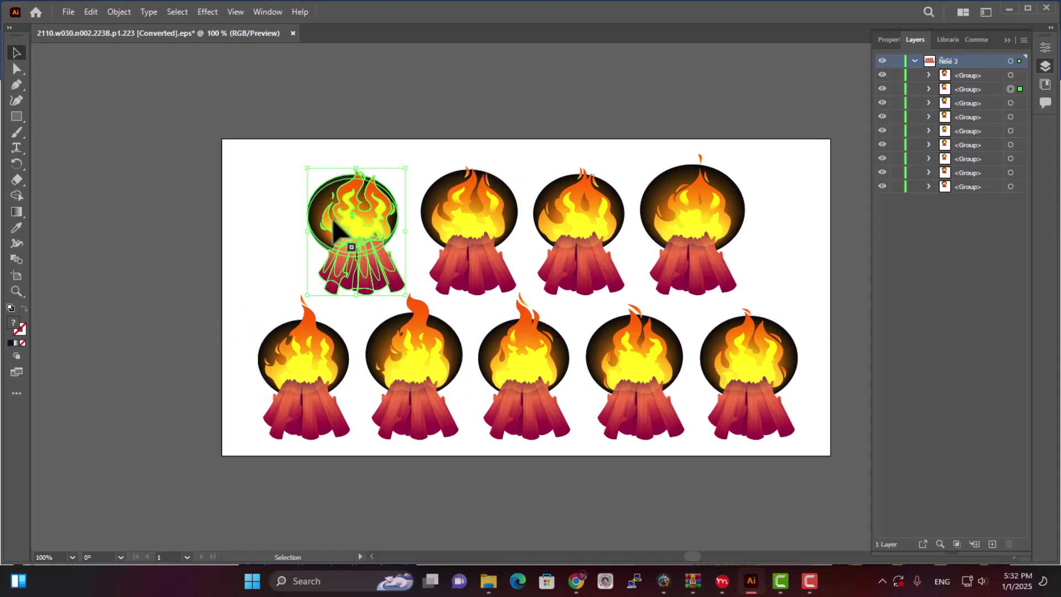
left_click(300, 195)
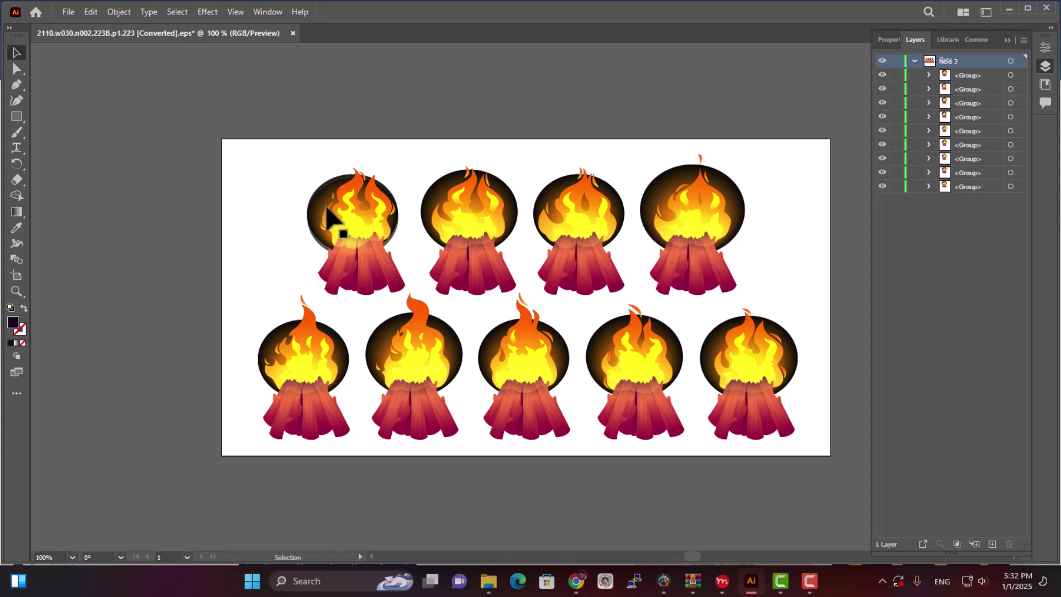
left_click(14, 72)
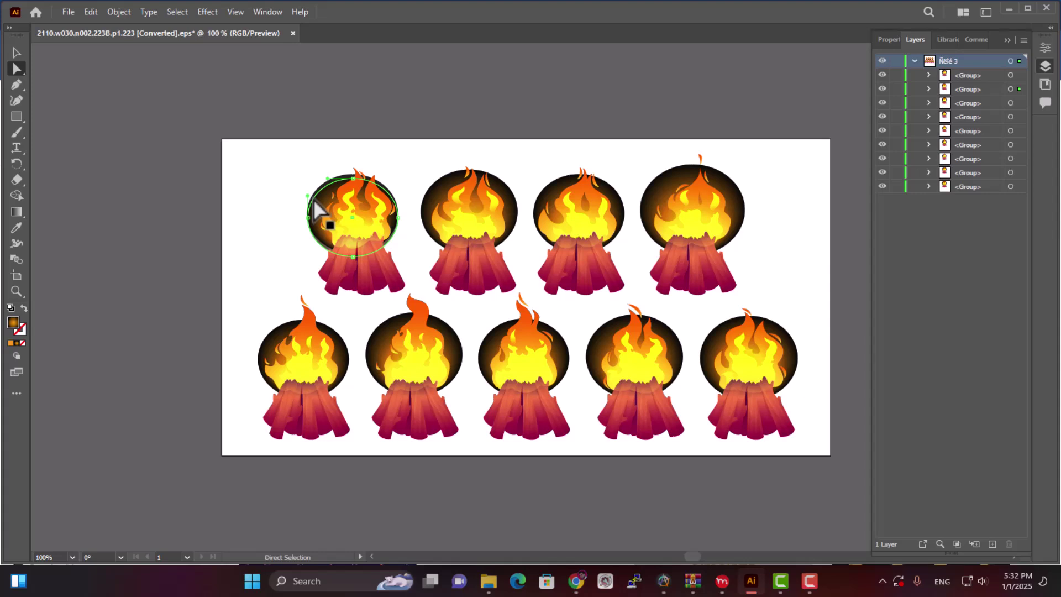
key("Delete")
key("Delete")
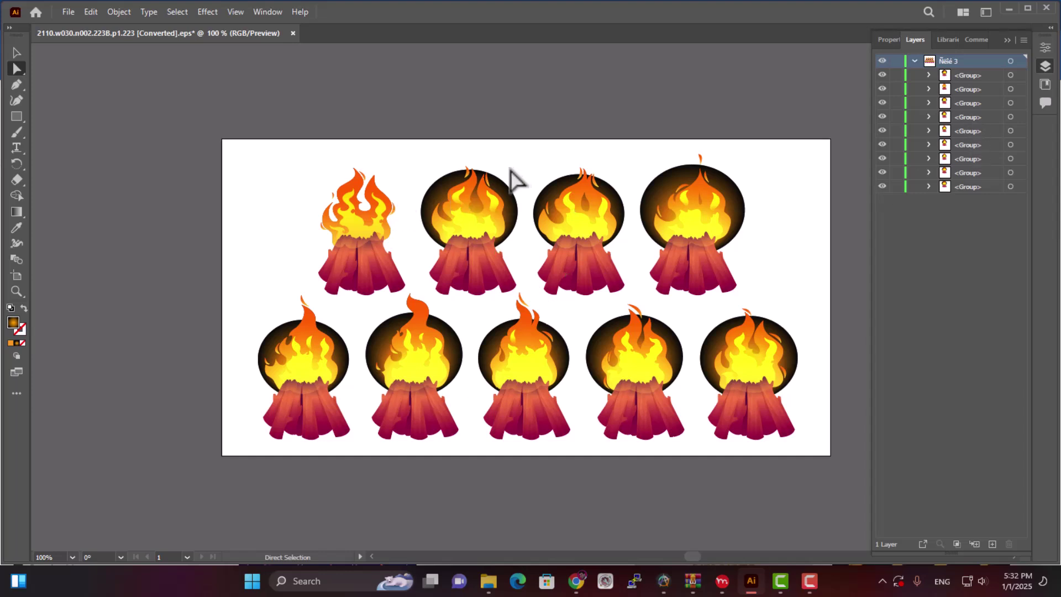
Delete the two dark glow ellipses inside the group of the second campfire in the upper row.
left_click_drag(518, 163, 256, 108)
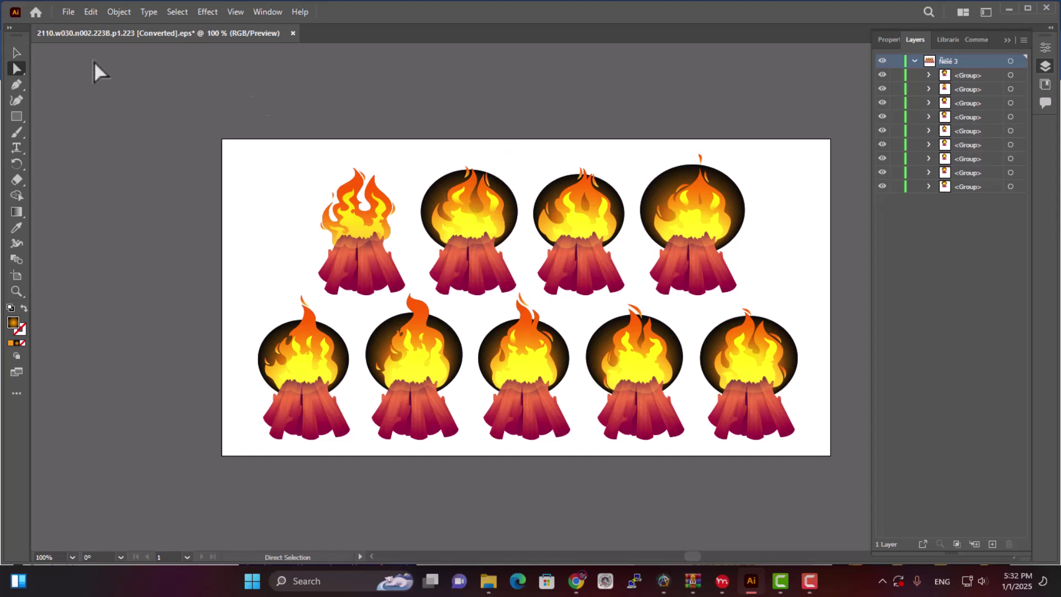
left_click(16, 52)
left_click(485, 280)
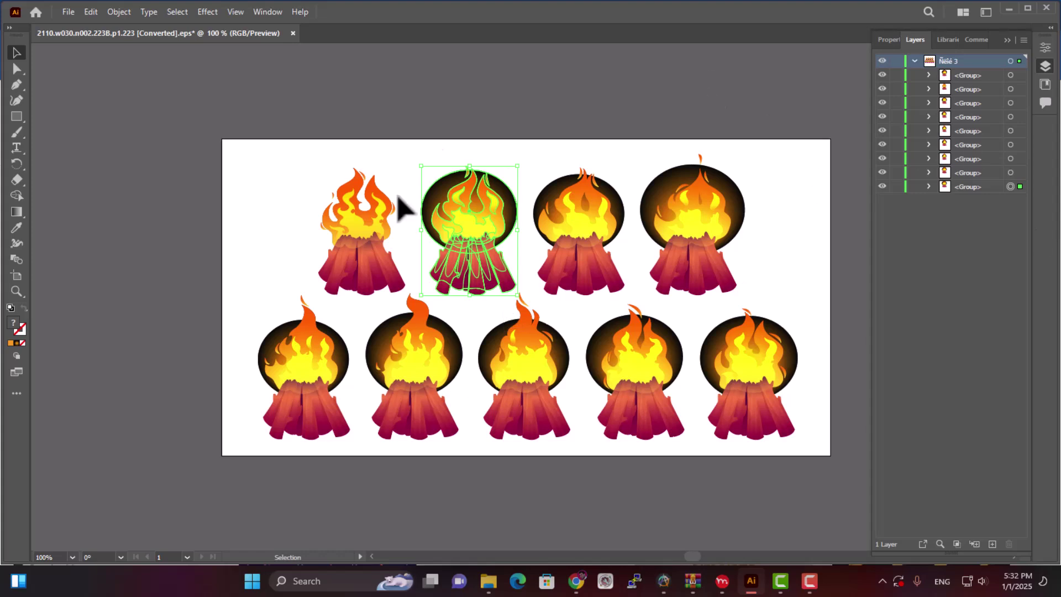
left_click(928, 187)
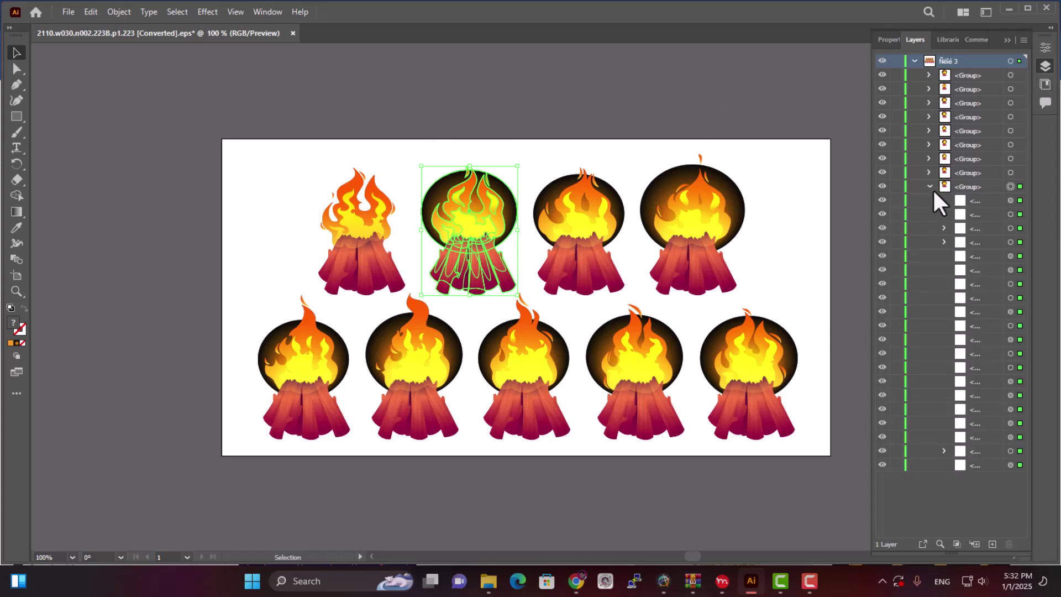
left_click(1020, 381)
key("Delete")
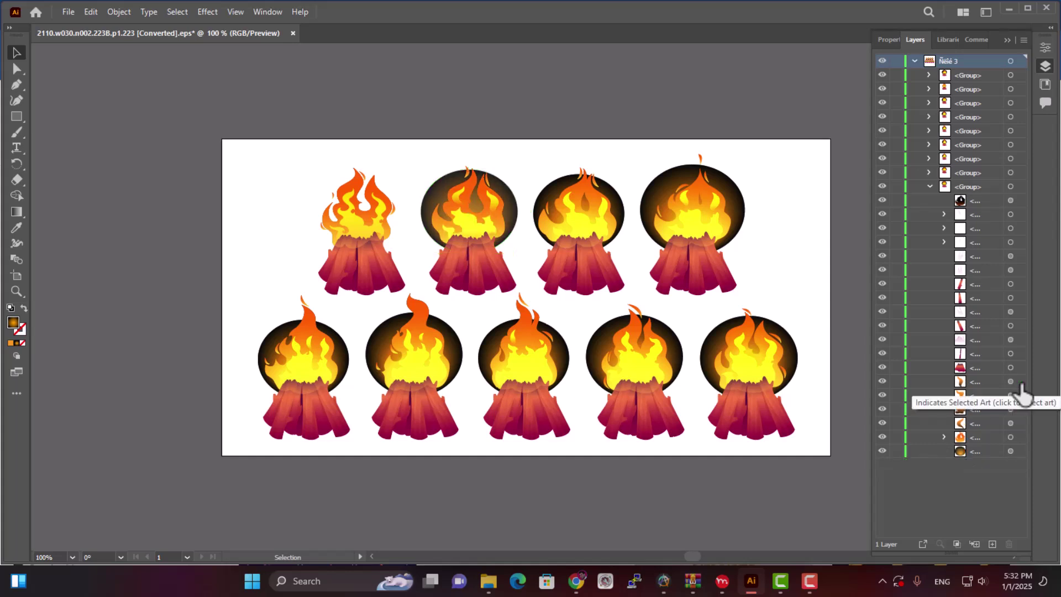
left_click(1014, 450)
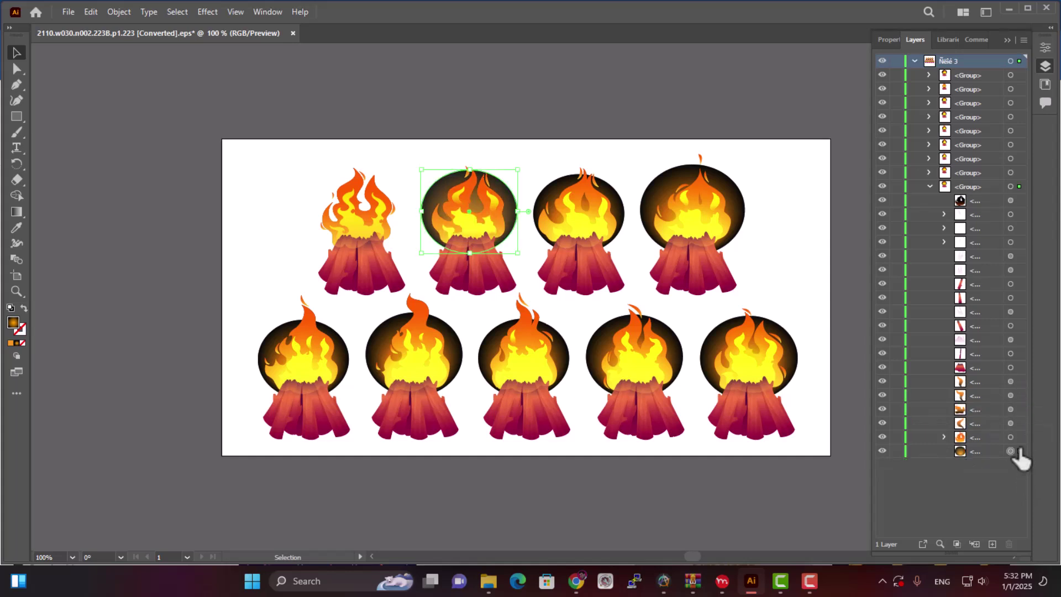
key("Delete")
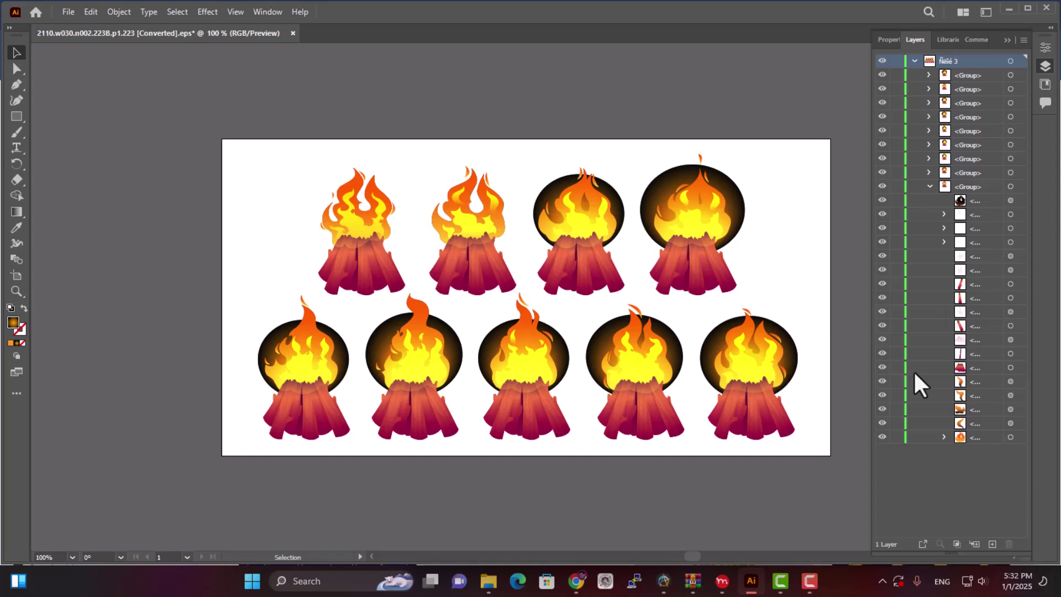
left_click(930, 187)
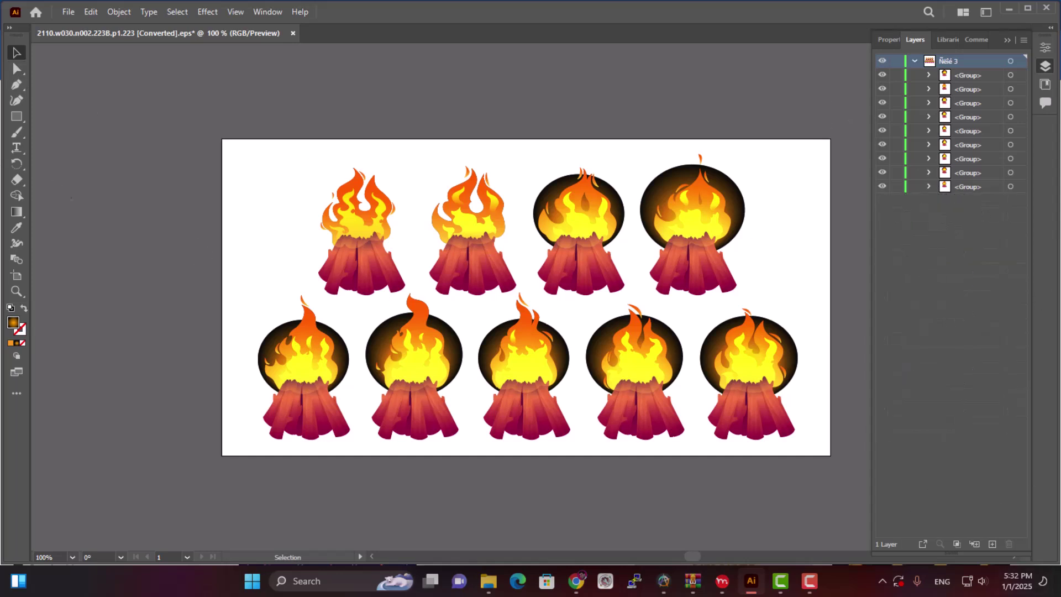
Delete the dark glow ellipses behind the third and fourth campfires in the upper row.
left_click_drag(555, 197, 560, 206)
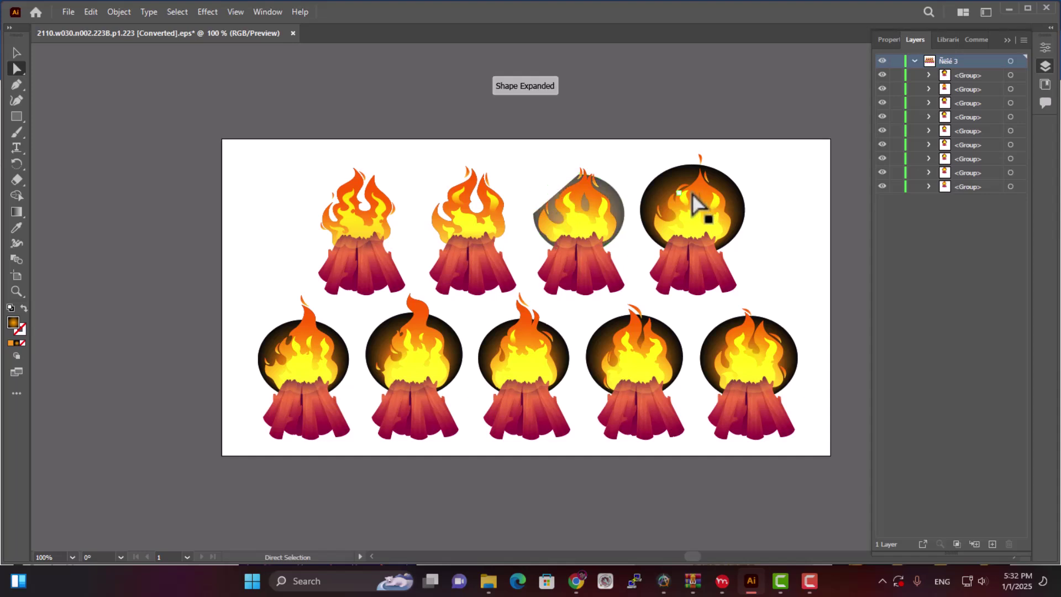
key("Delete")
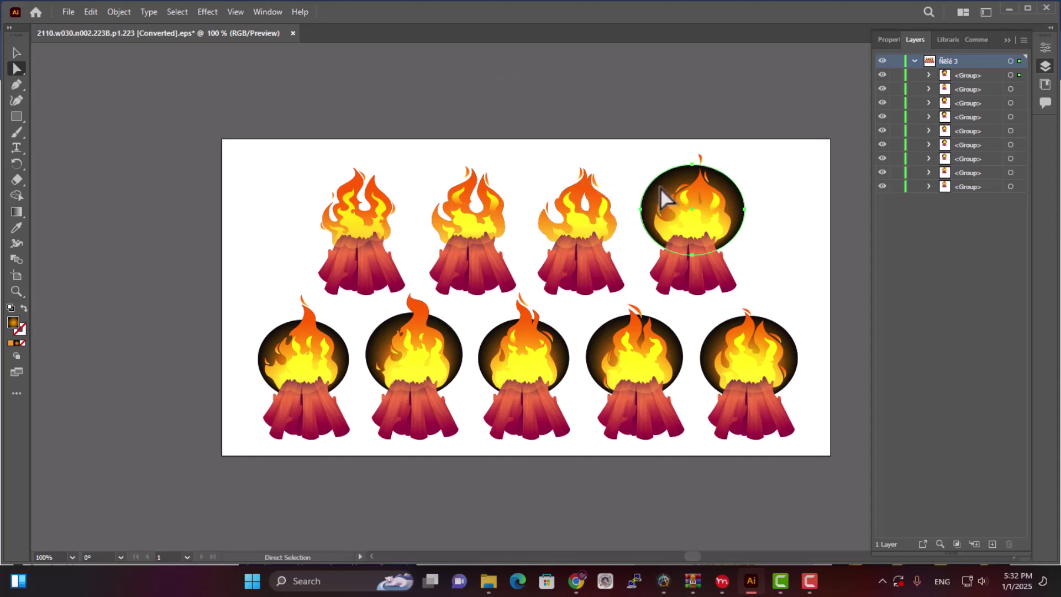
key("Delete")
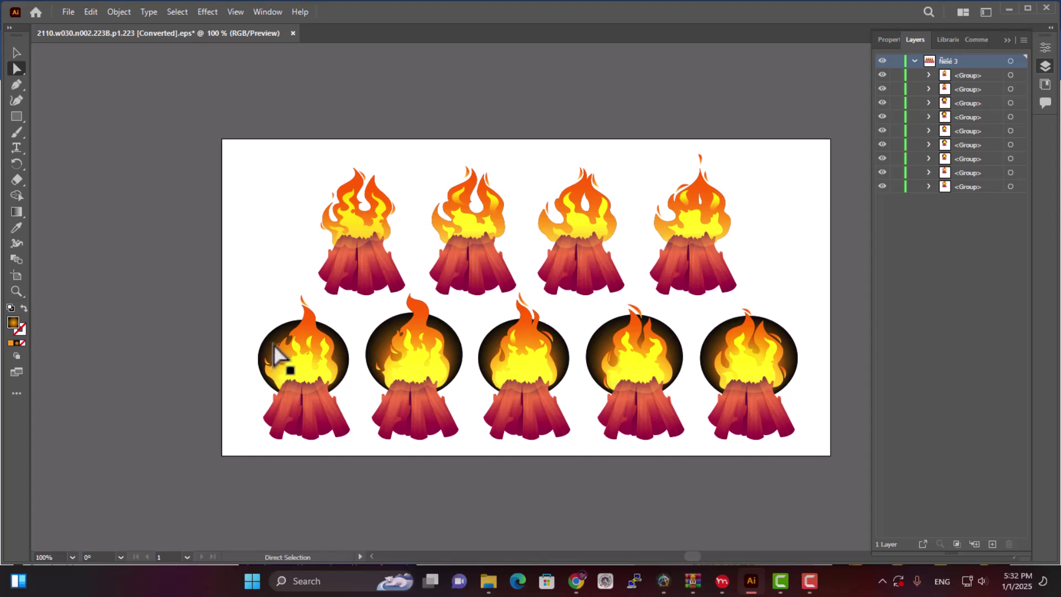
Delete the dark glow ellipses behind all five campfires in the lower row.
key("Delete")
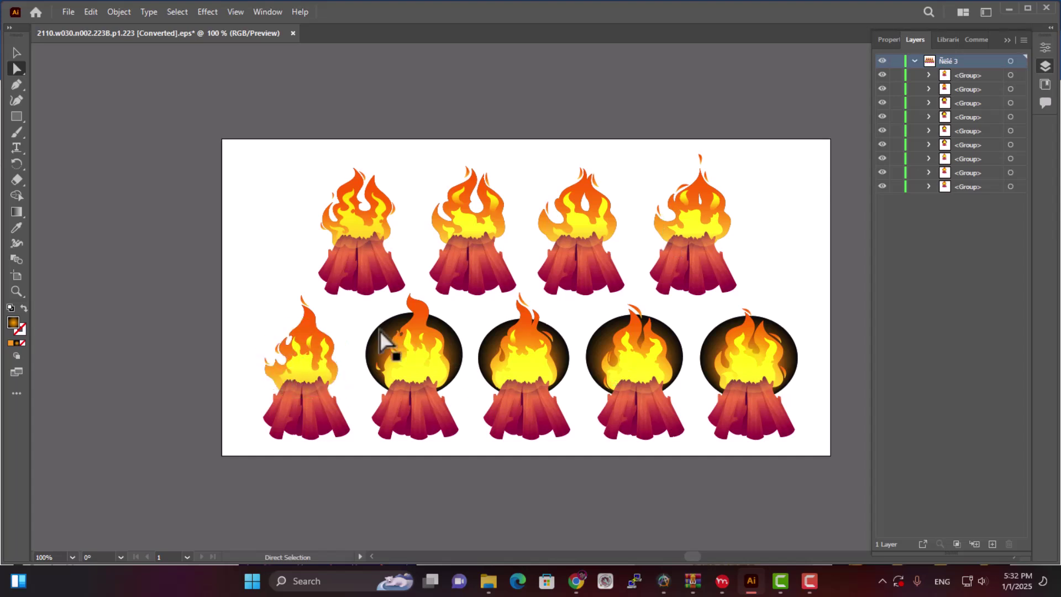
left_click(382, 335)
key("Delete")
left_click(491, 340)
left_click(493, 356)
key("Delete")
left_click(594, 356)
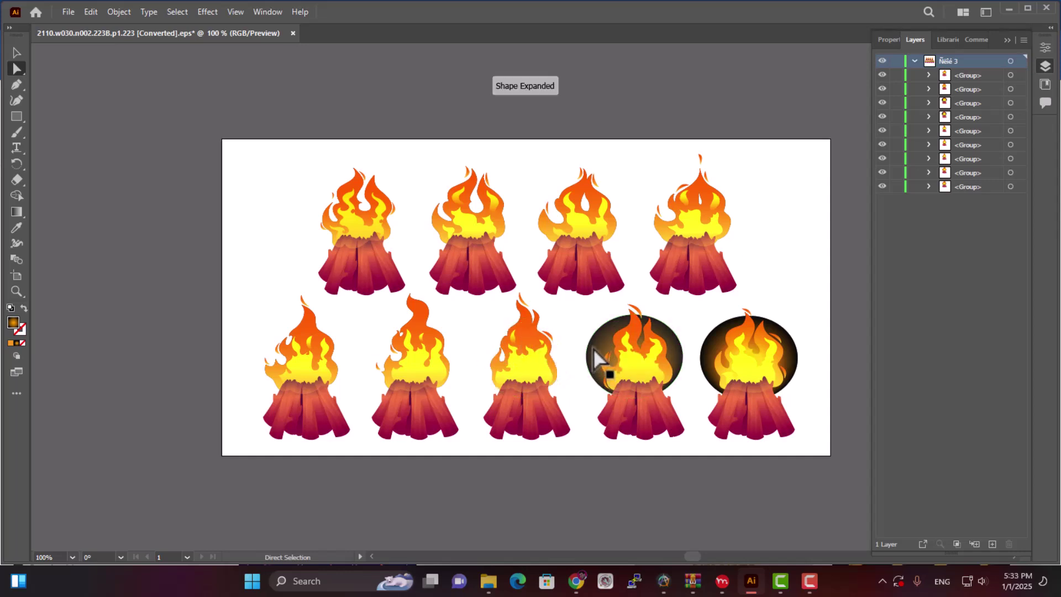
key("Delete")
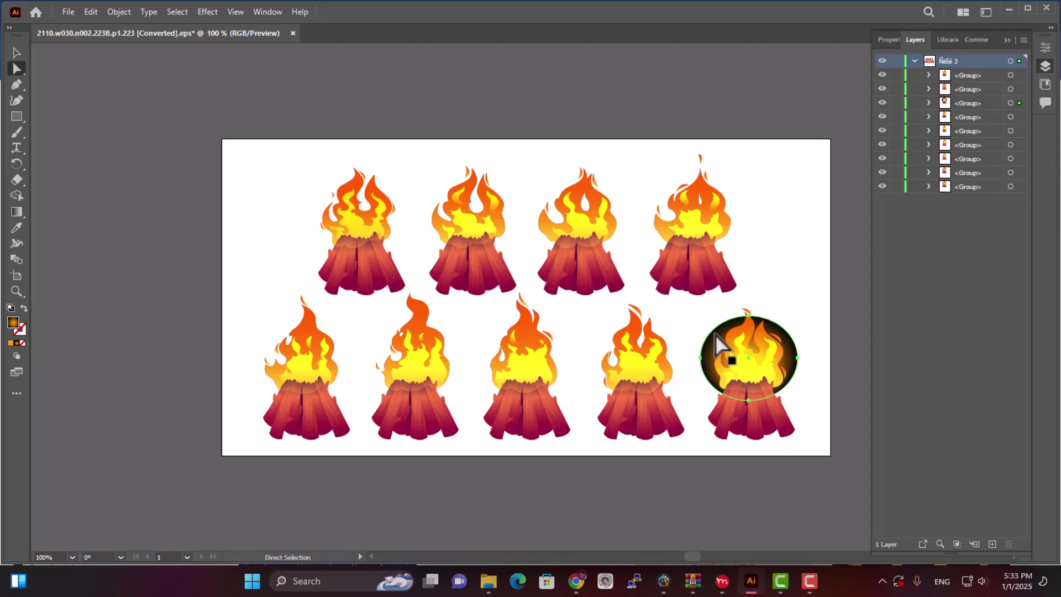
key("Delete")
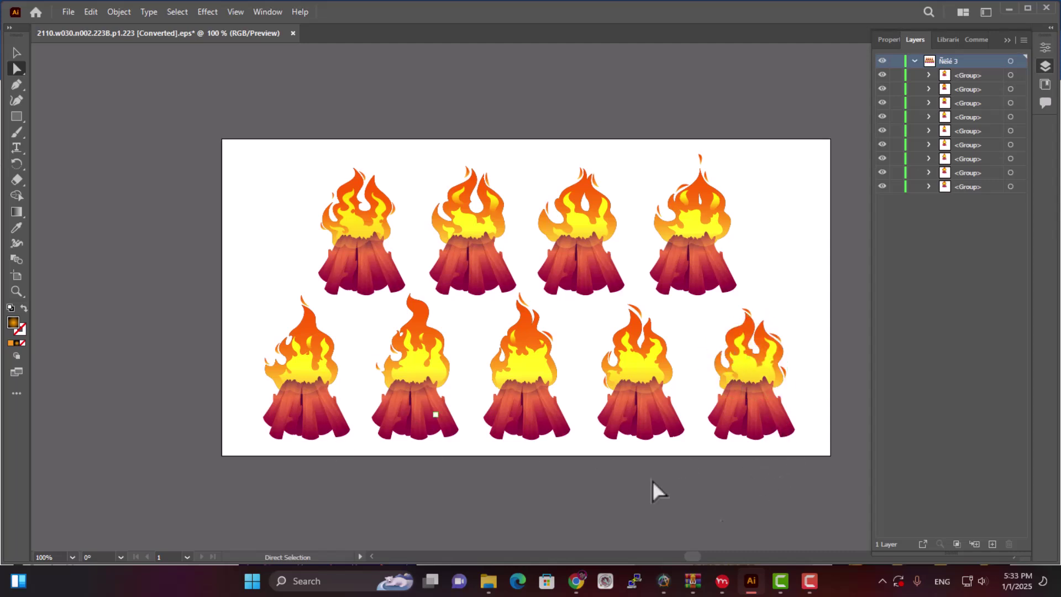
Maximize the window and inspect the campfire groups, checking the individual shapes inside the second upper campfire's group.
left_click(16, 52)
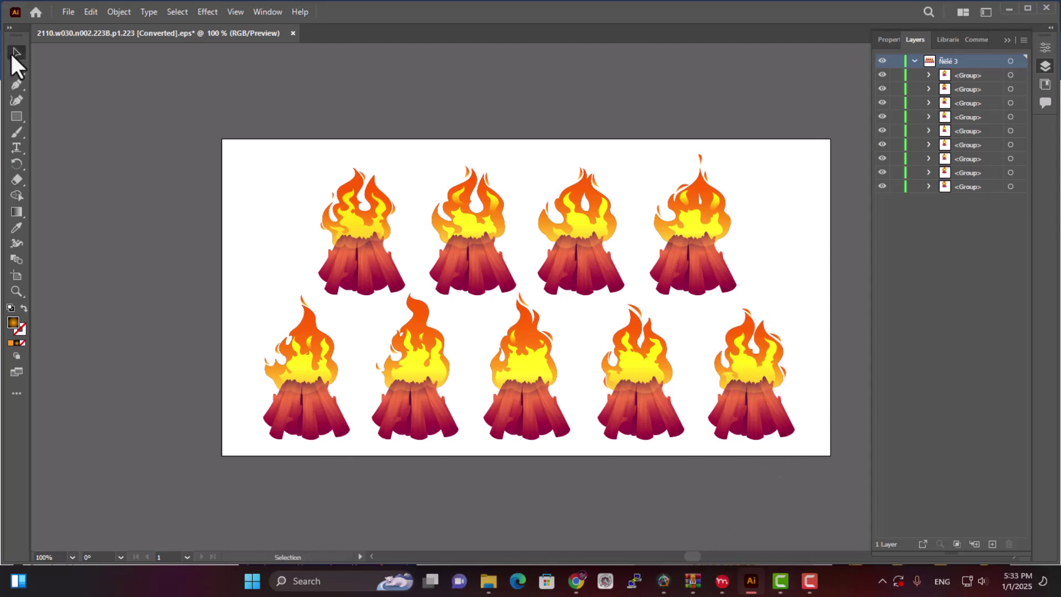
left_click(1027, 9)
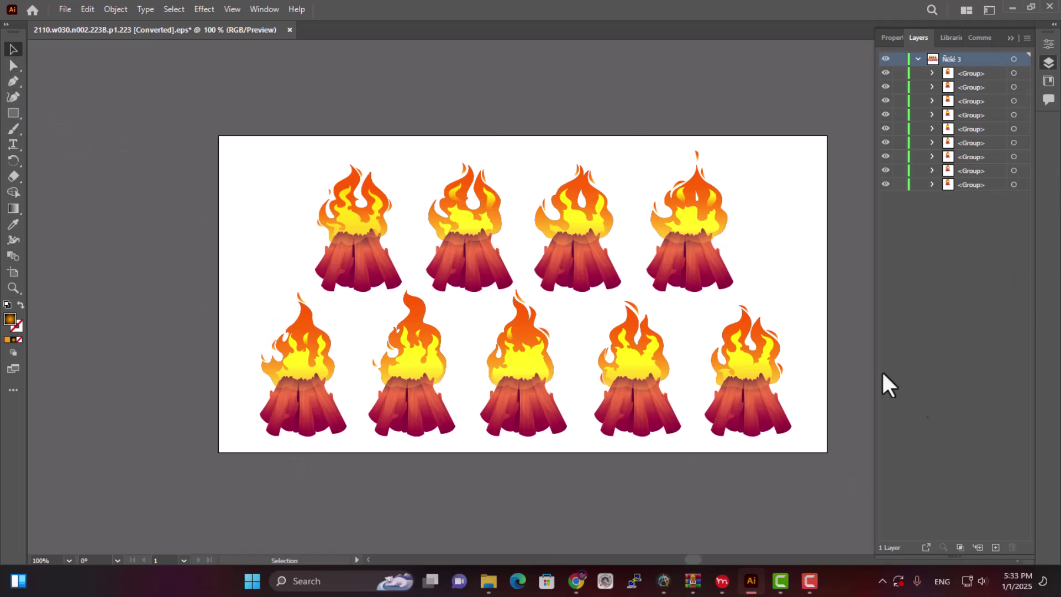
left_click_drag(744, 450, 715, 469)
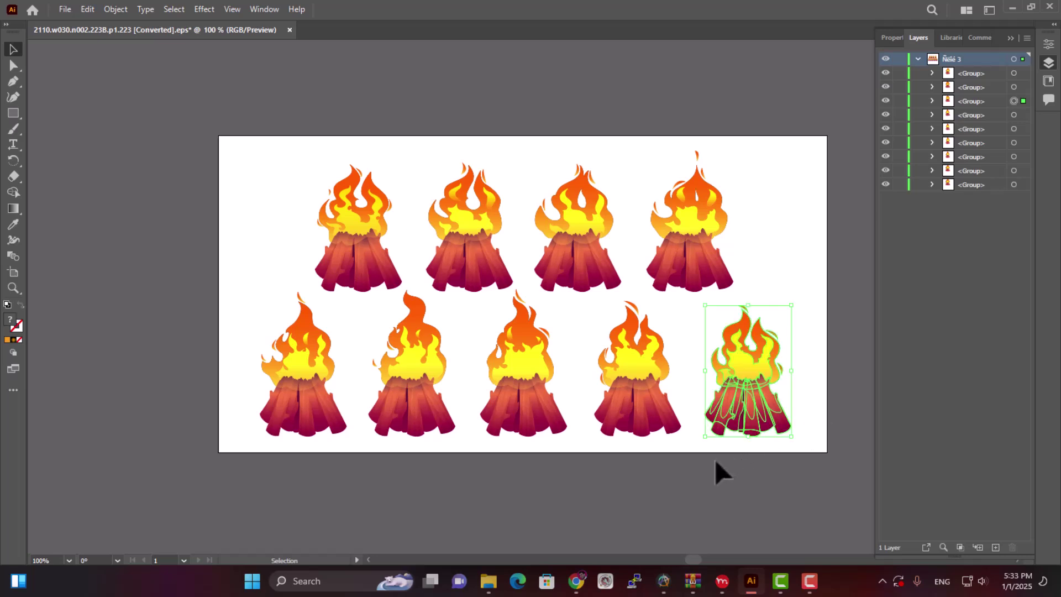
left_click(782, 492)
left_click(932, 185)
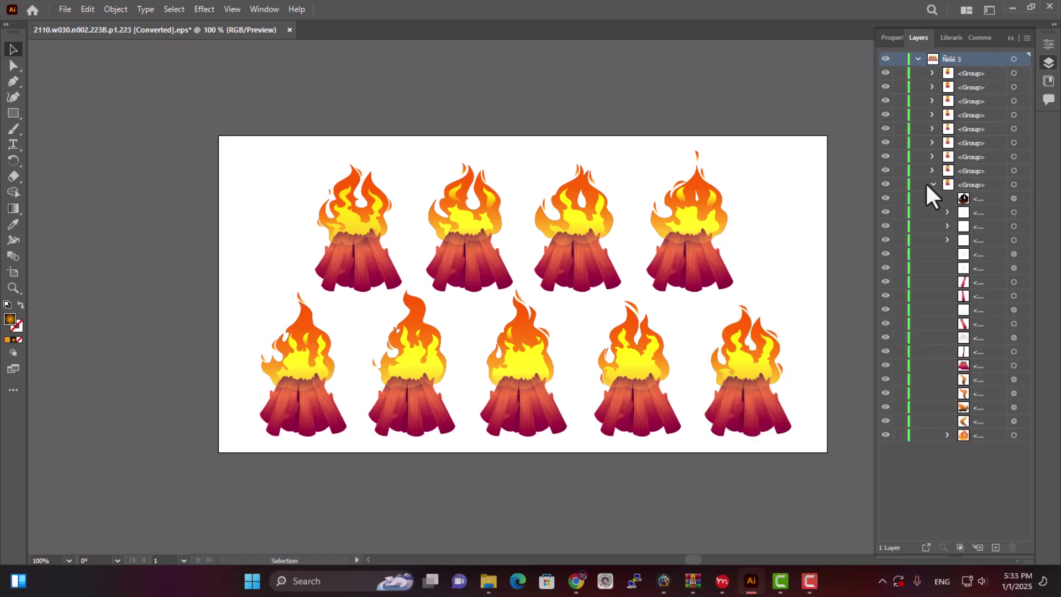
left_click(1023, 282)
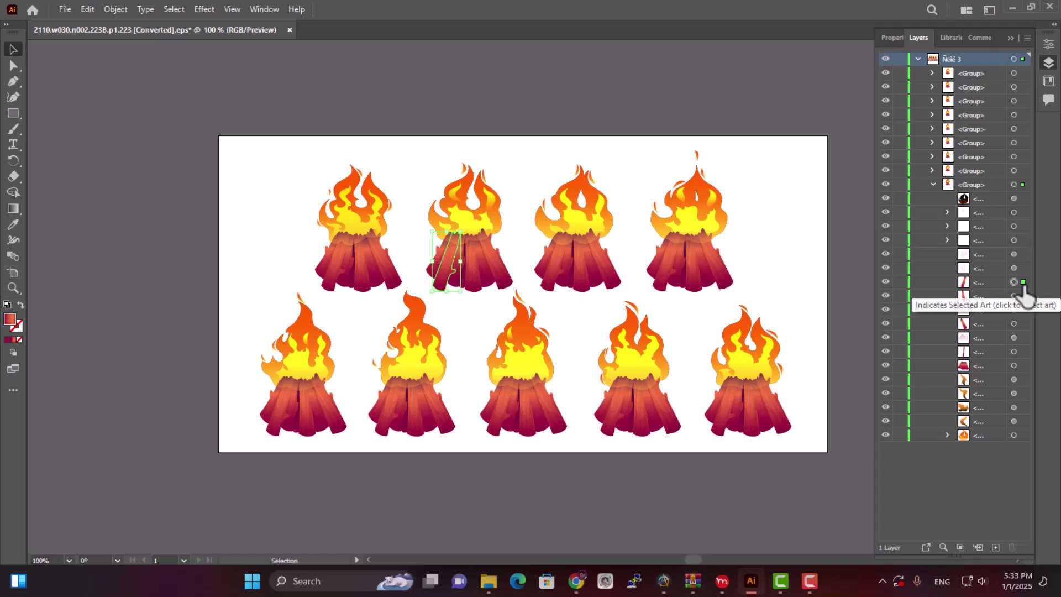
left_click(933, 185)
left_click(348, 212)
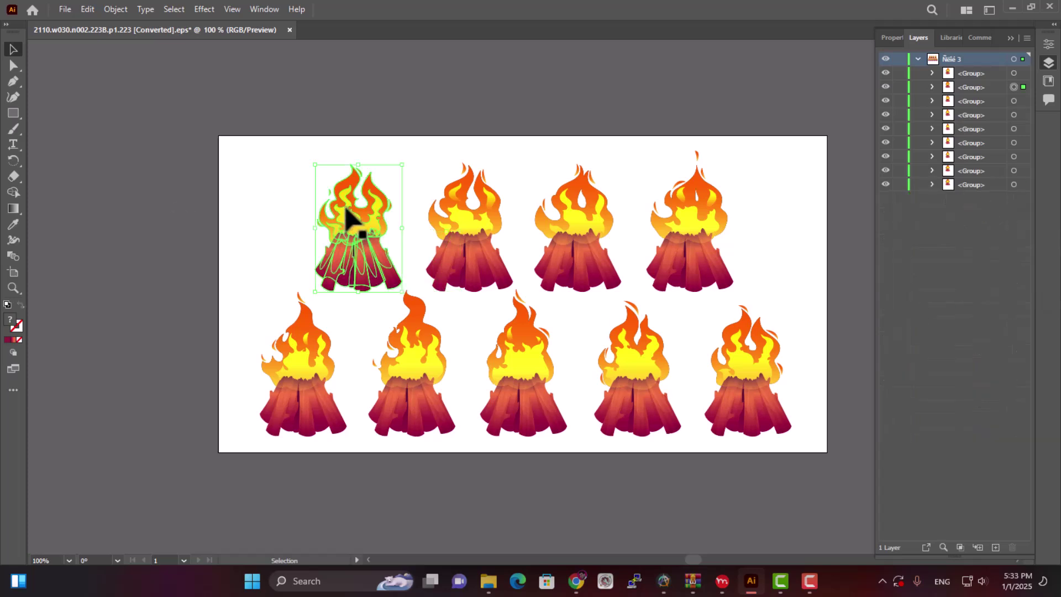
Check the selection options for the first upper campfire and examine the shapes inside the second upper campfire's group.
left_click(262, 238)
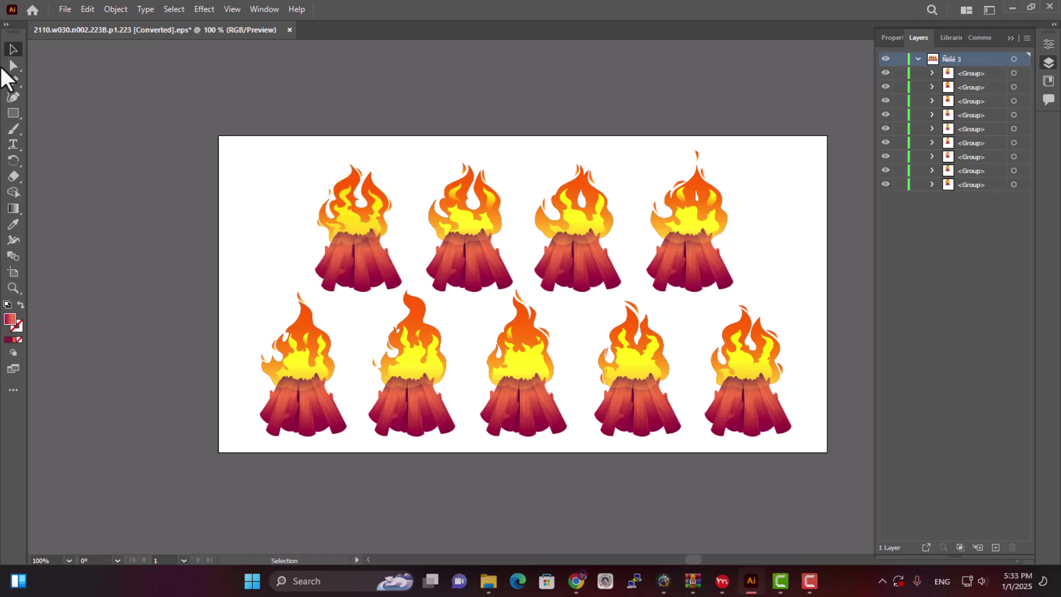
left_click(13, 65)
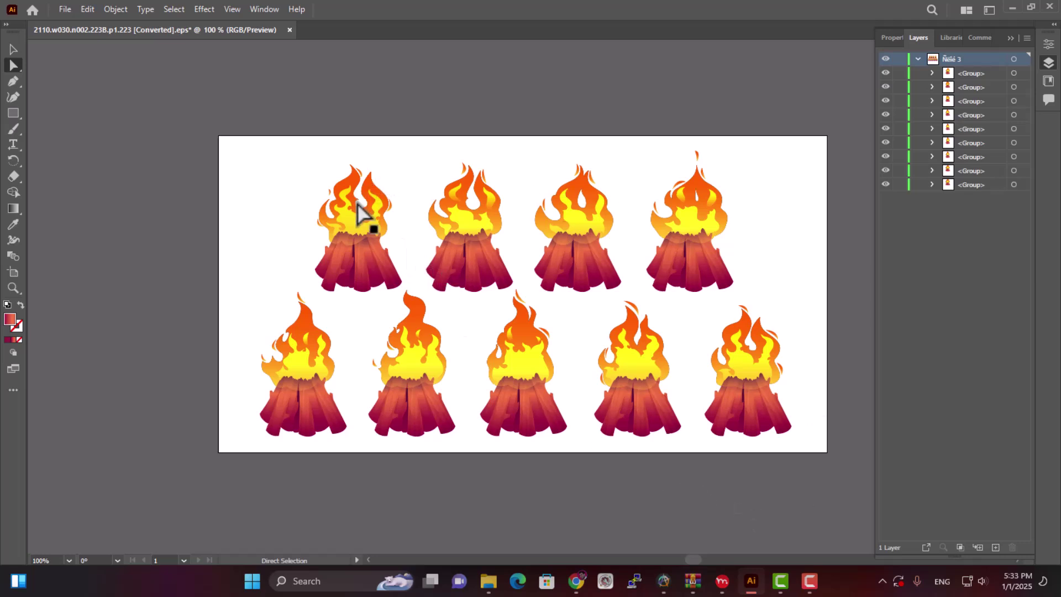
left_click(13, 49)
left_click(370, 190)
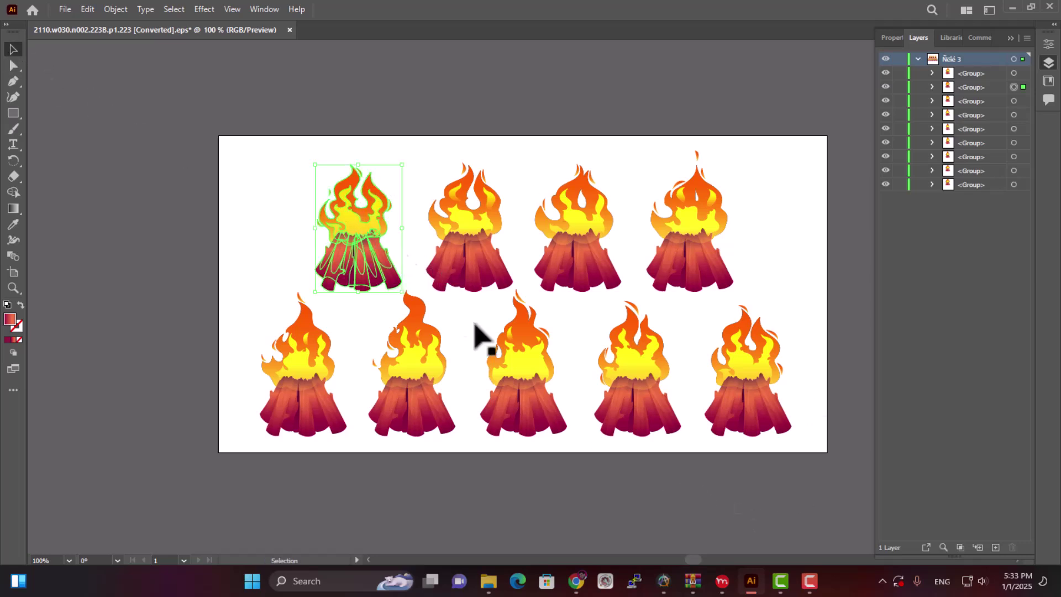
right_click(383, 252)
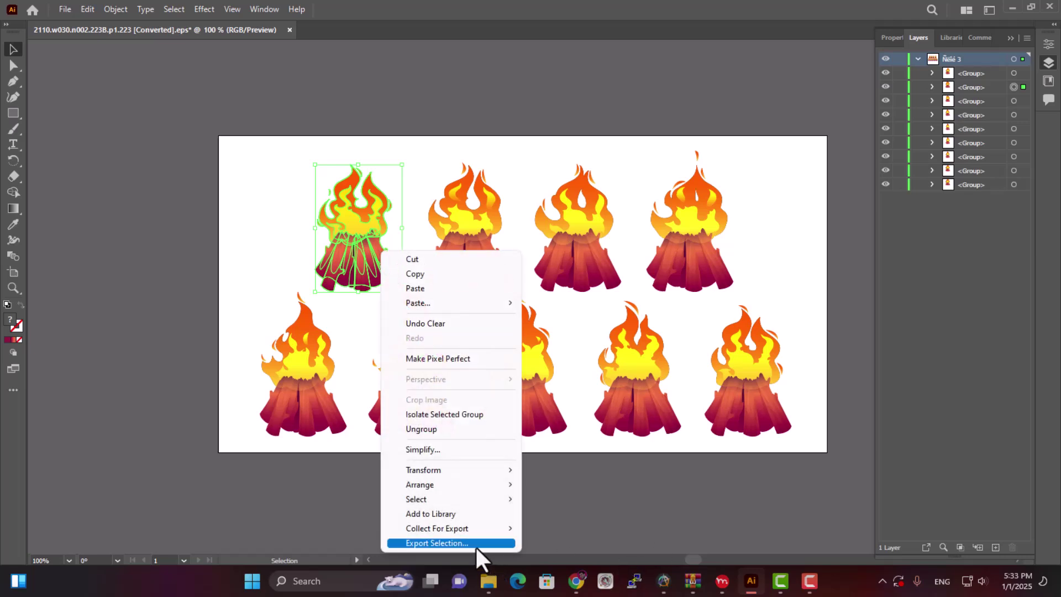
left_click(211, 175)
left_click(211, 175)
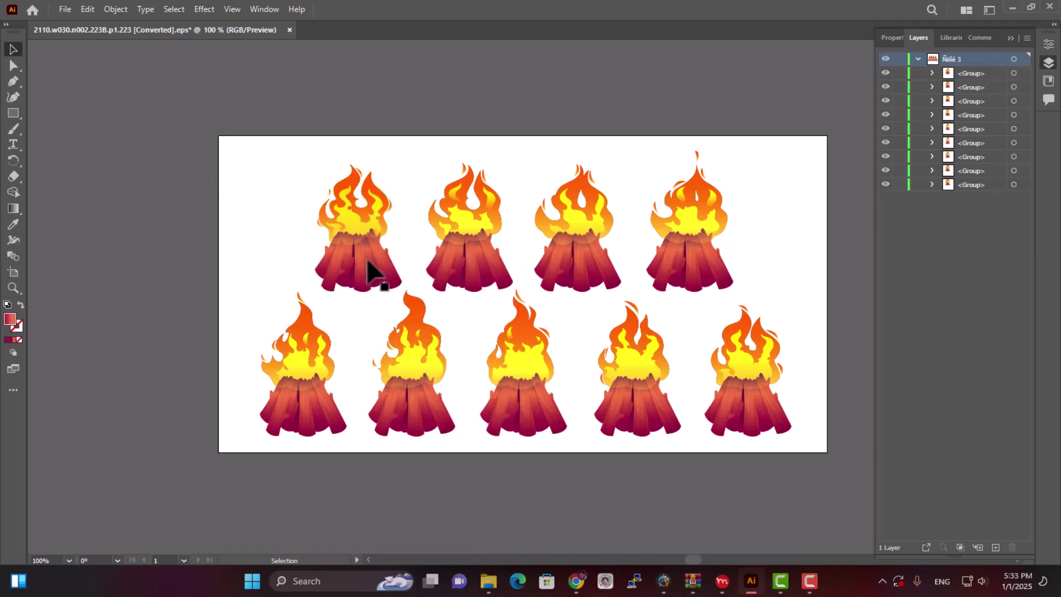
left_click(376, 271)
left_click(471, 287)
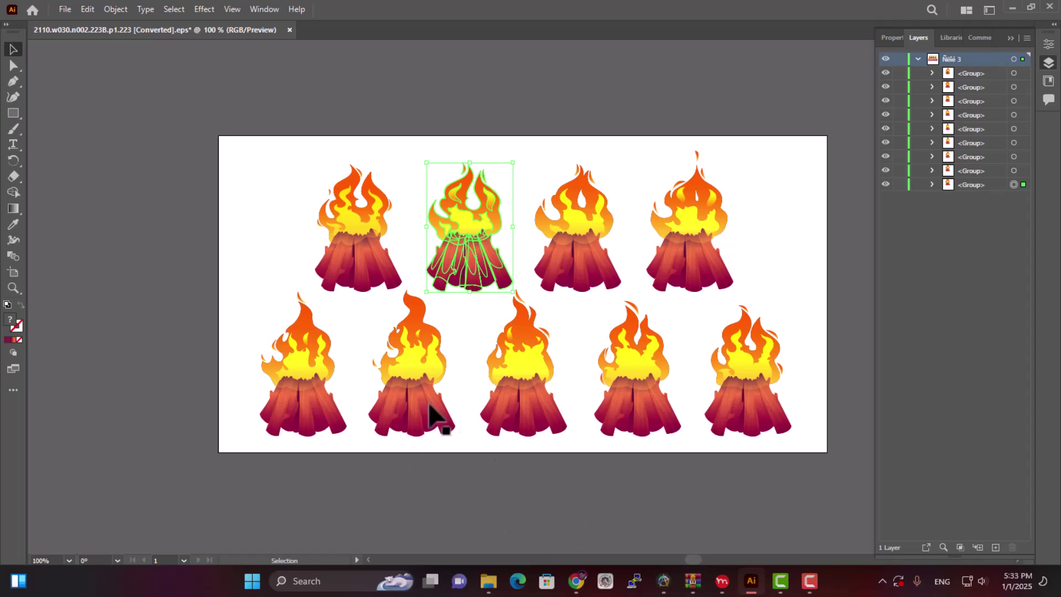
left_click(931, 185)
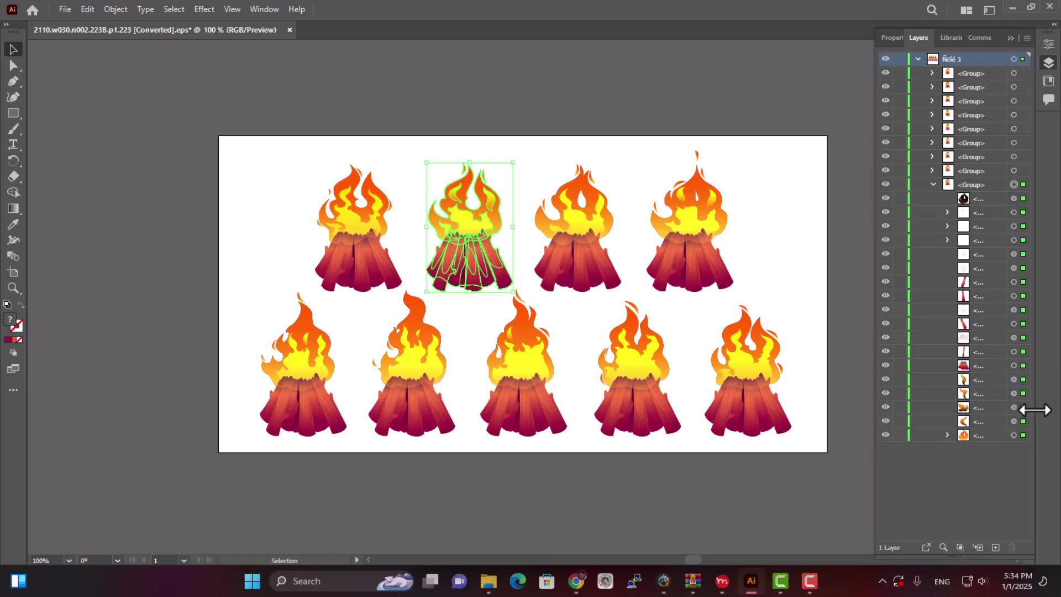
Delete the logs subgroup inside the first upper campfire's group, keeping its flame shapes.
left_click(13, 65)
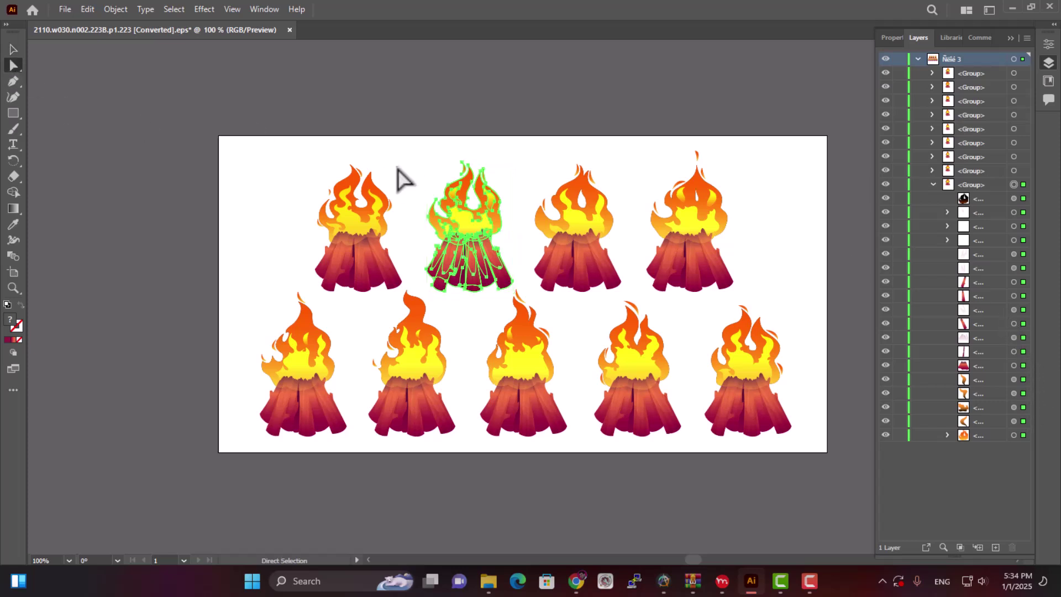
left_click(338, 207)
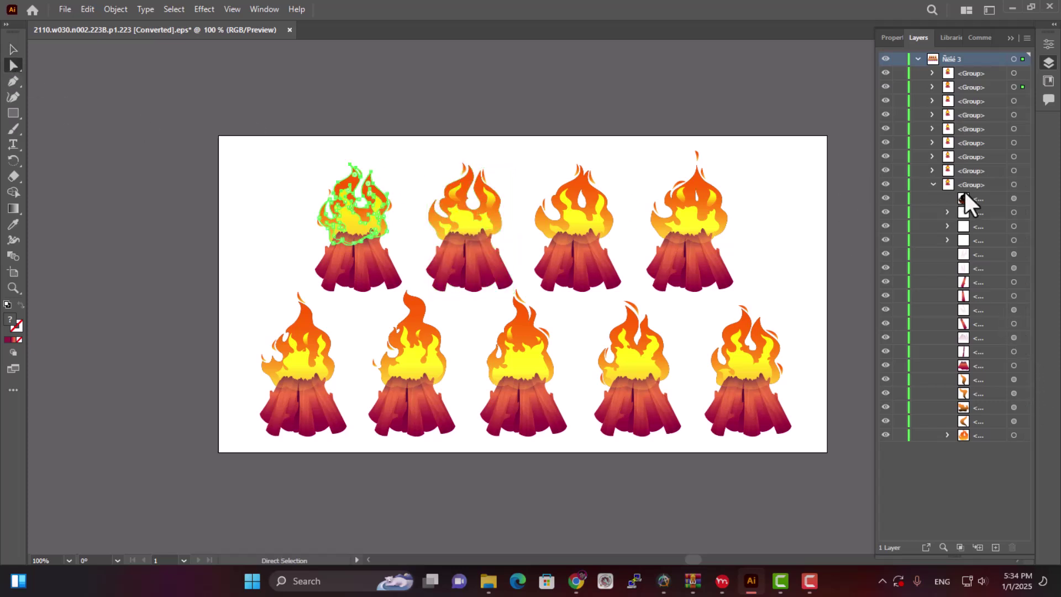
left_click(932, 75)
left_click(933, 73)
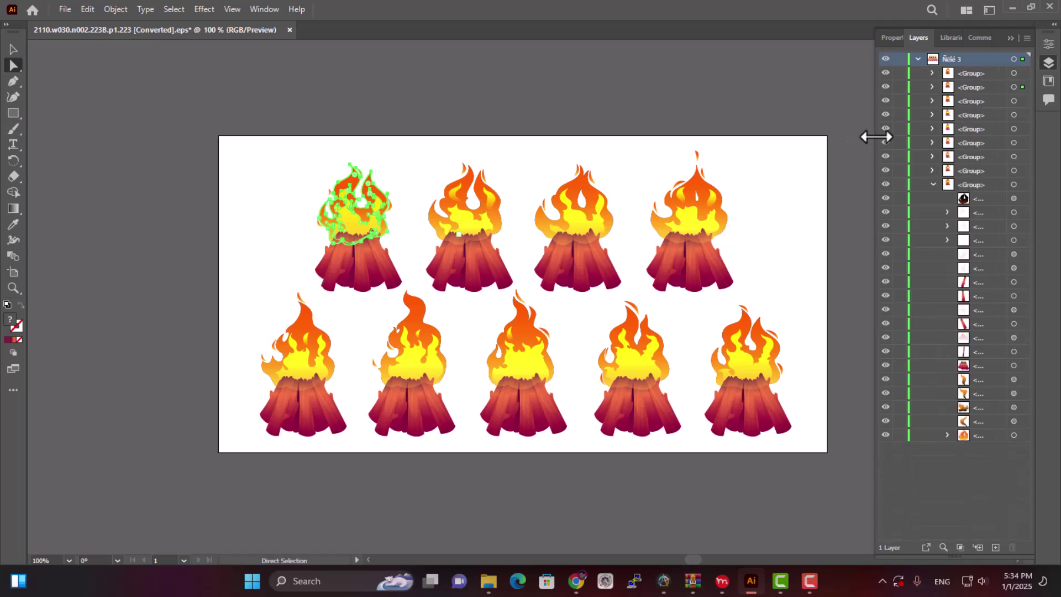
left_click(933, 88)
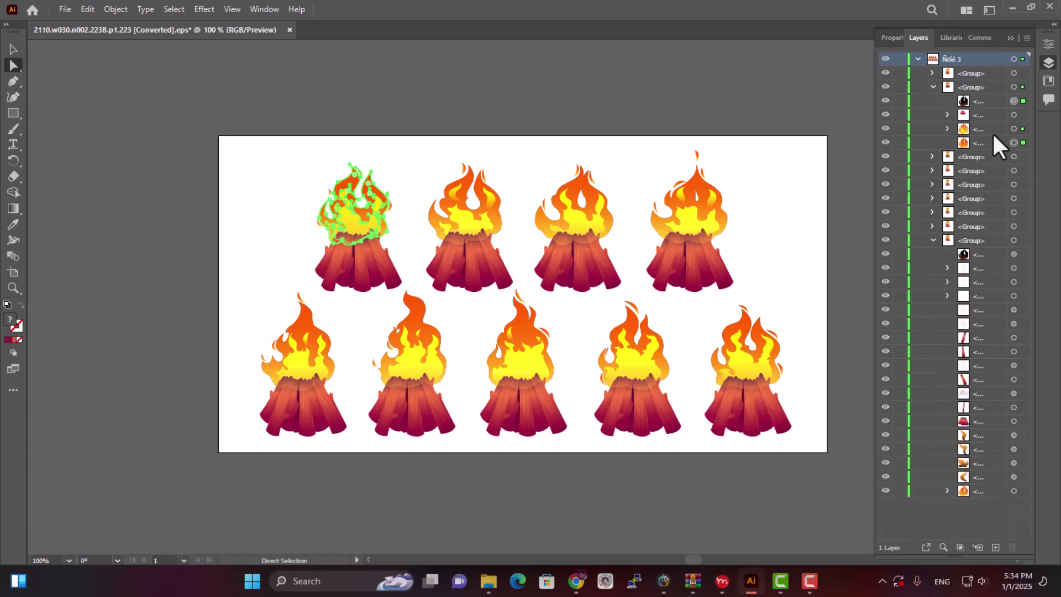
left_click(1023, 87)
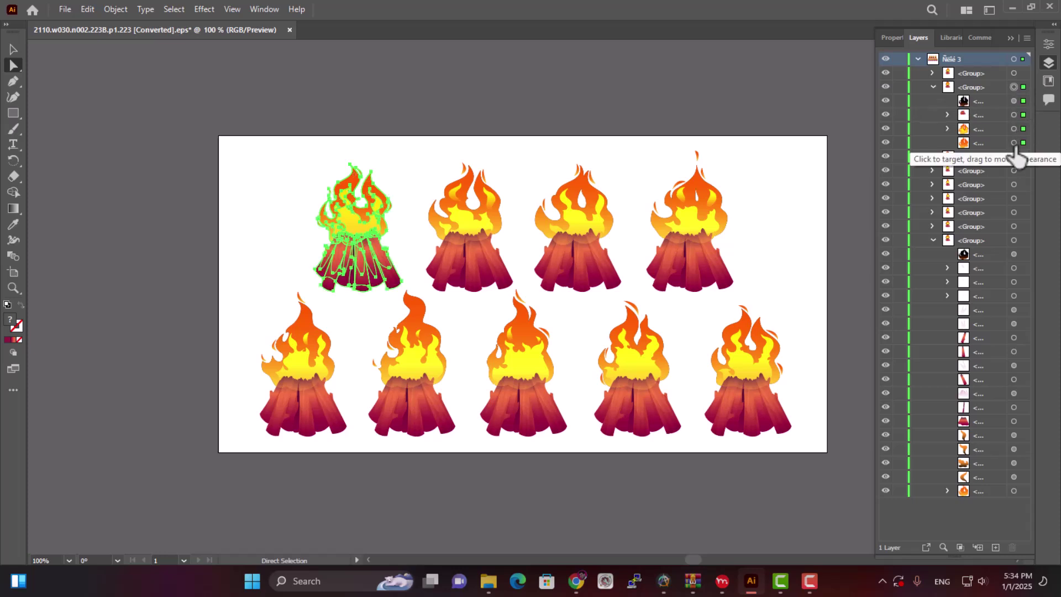
left_click(1023, 116)
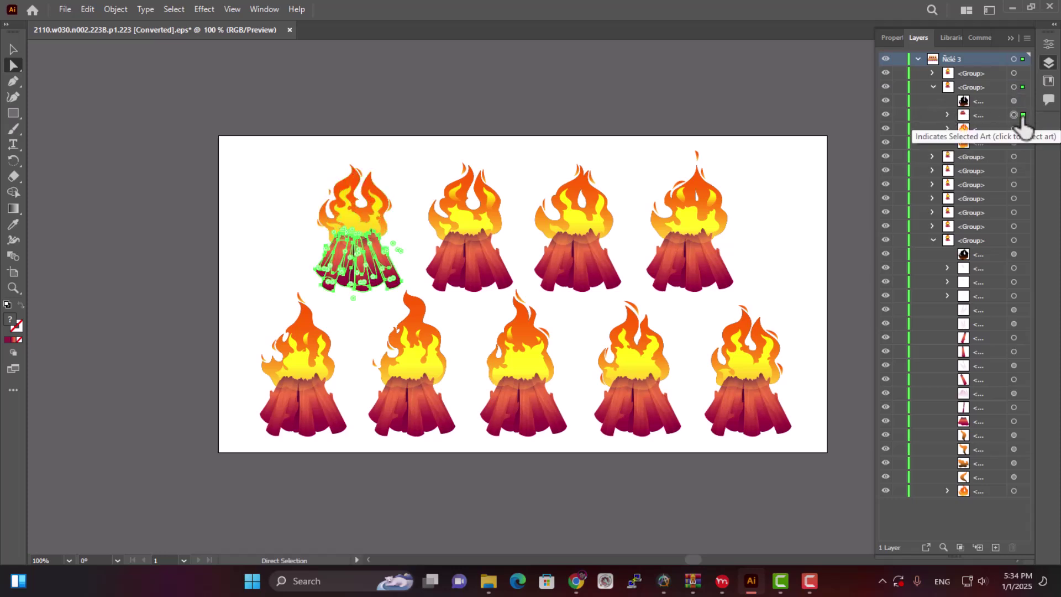
key("Delete")
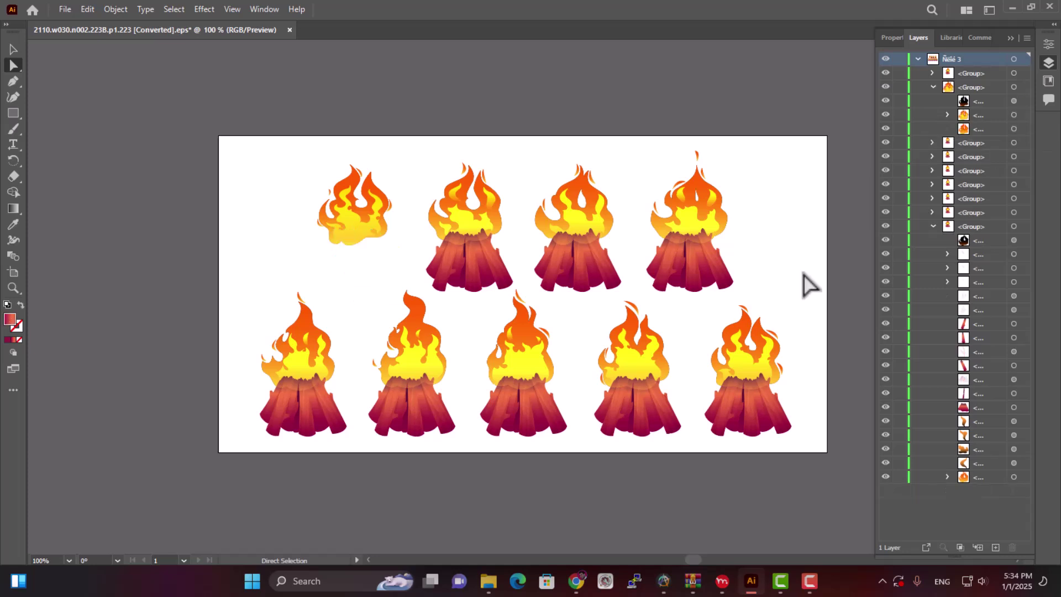
Collapse the open campfire groups and delete the main log pile shape from the fourth upper campfire's group.
left_click(464, 270)
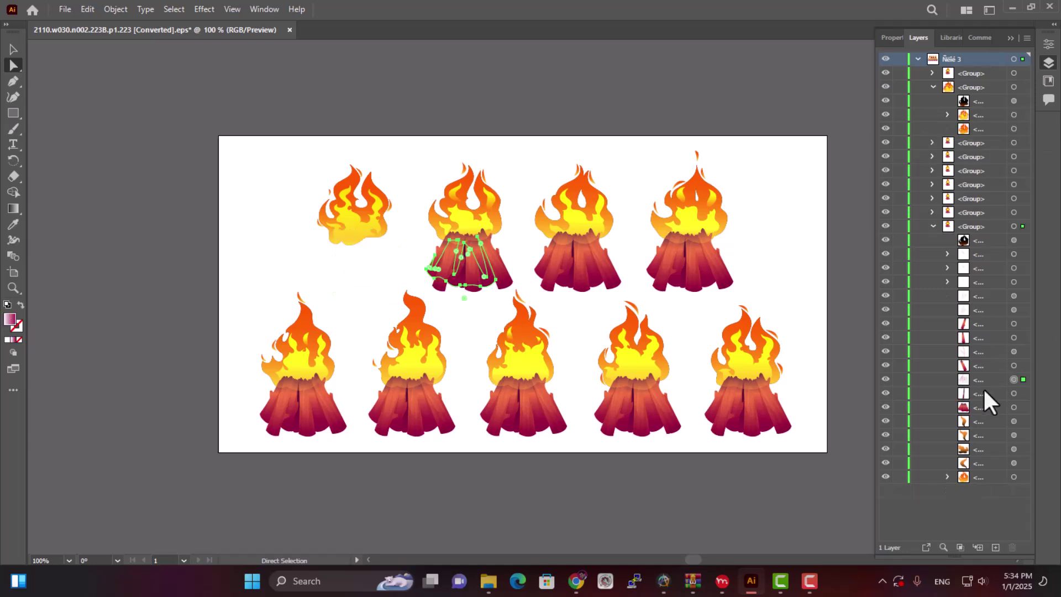
left_click(934, 227)
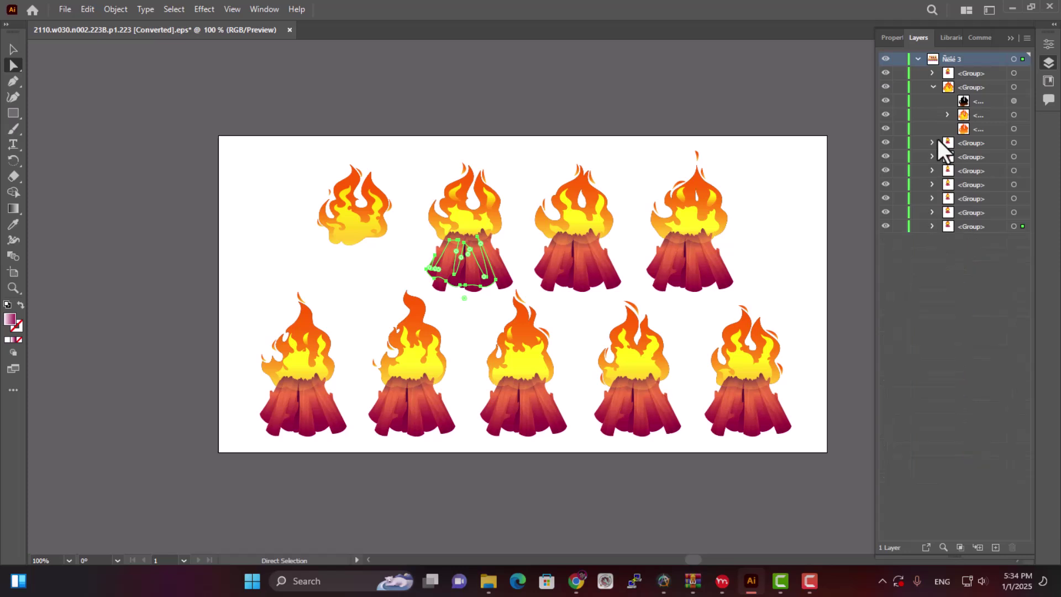
left_click(933, 87)
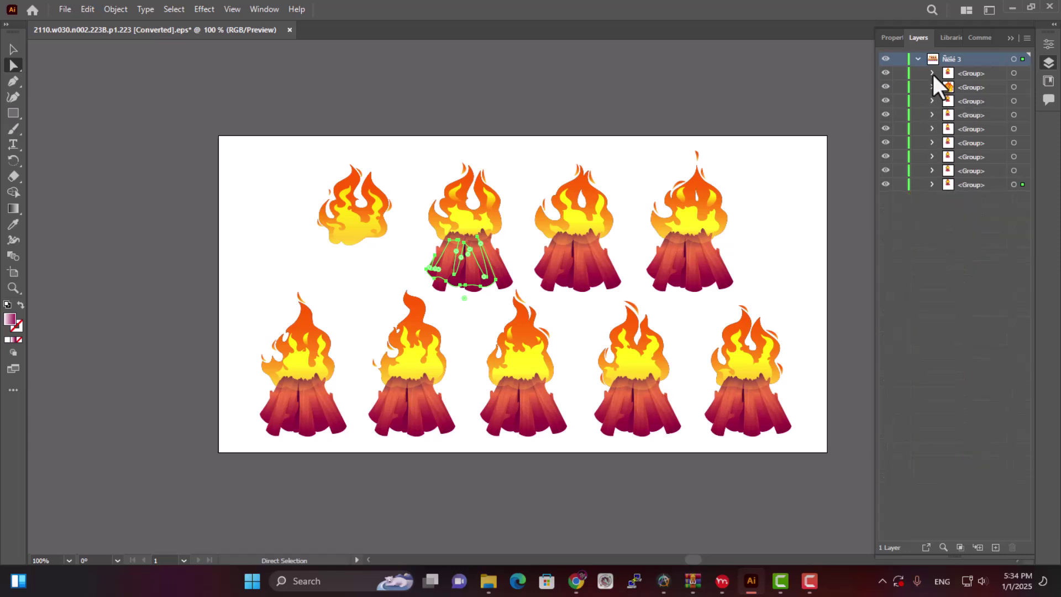
left_click(1022, 74)
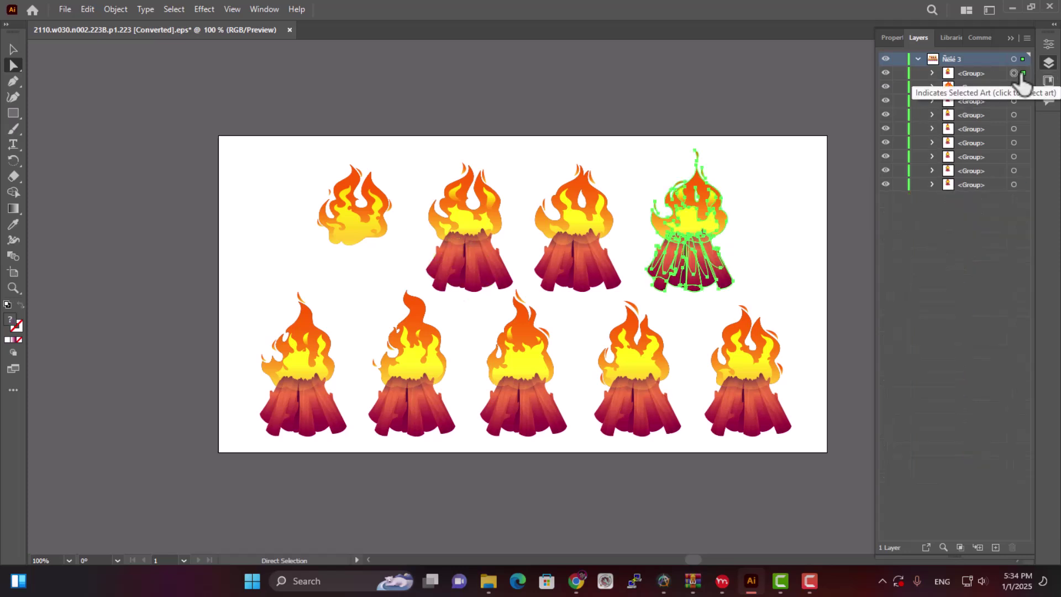
left_click(933, 72)
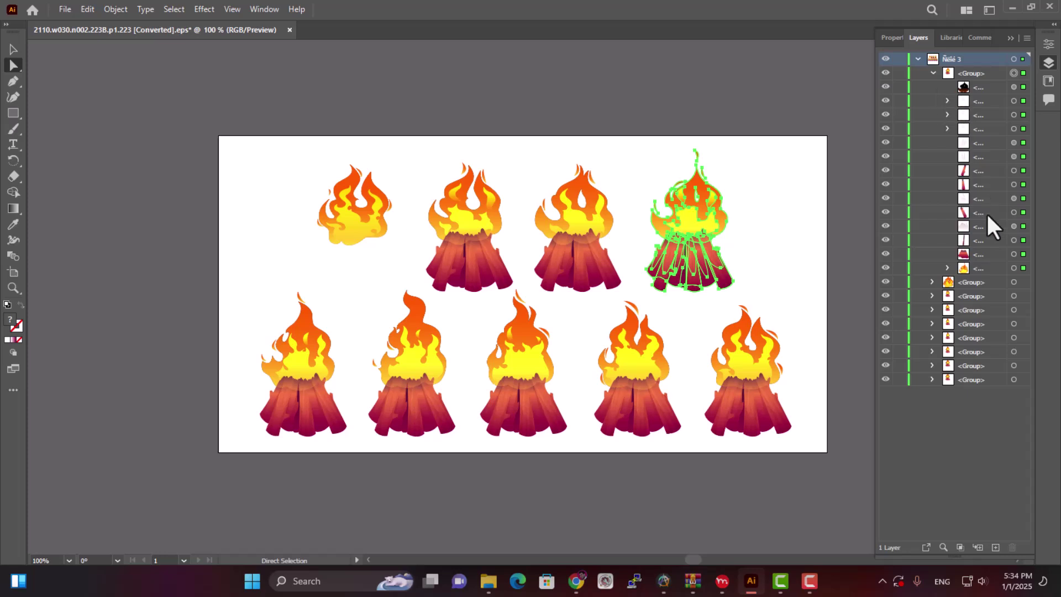
left_click(1022, 255)
key("Delete")
Delete the three individual red log shapes from the fourth upper campfire's group.
left_click(1022, 213)
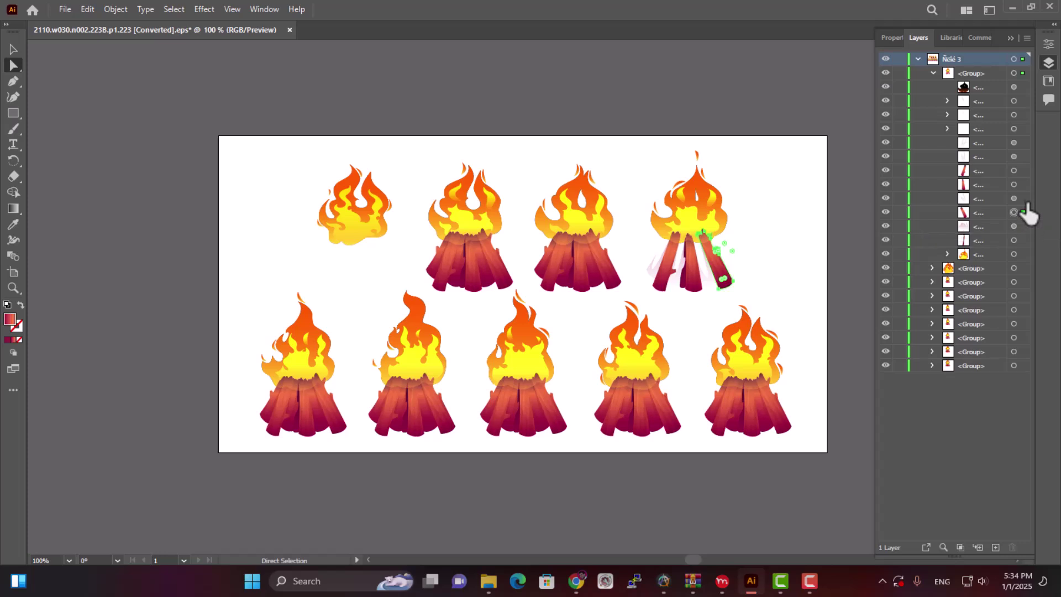
key("Delete")
left_click(1021, 182)
key("Delete")
left_click(1022, 175)
key("Delete")
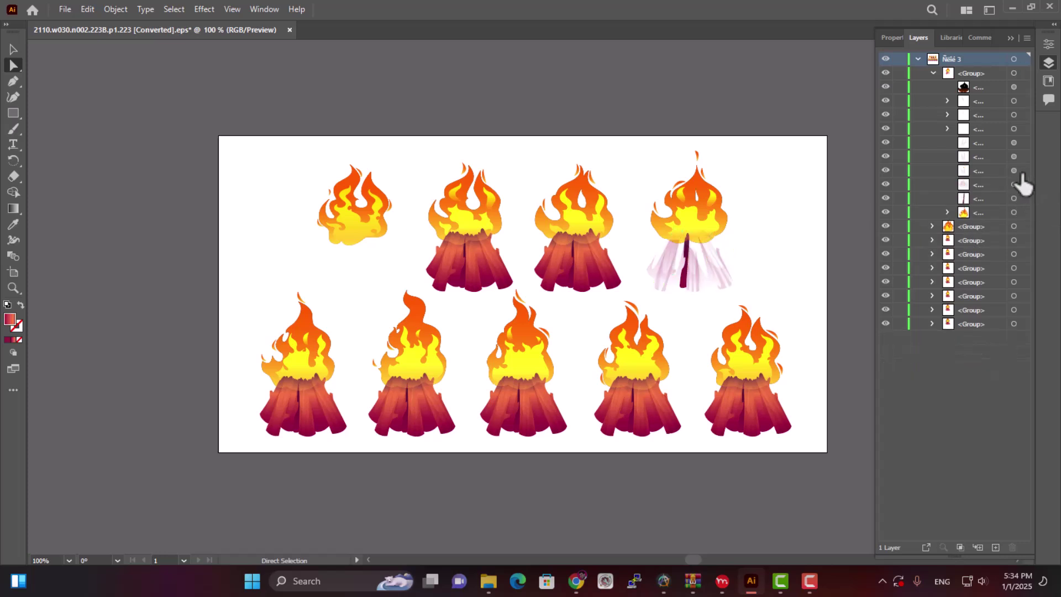
Delete the pale purple shading overlay and one faint log highlight from the fourth upper campfire's base.
left_click(1022, 173)
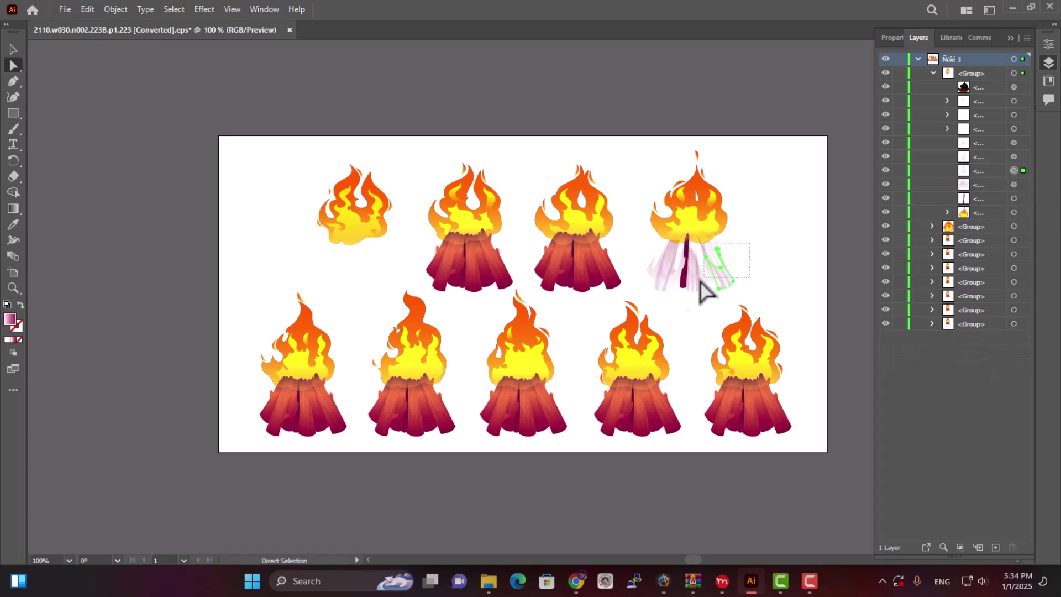
left_click_drag(759, 261, 651, 296)
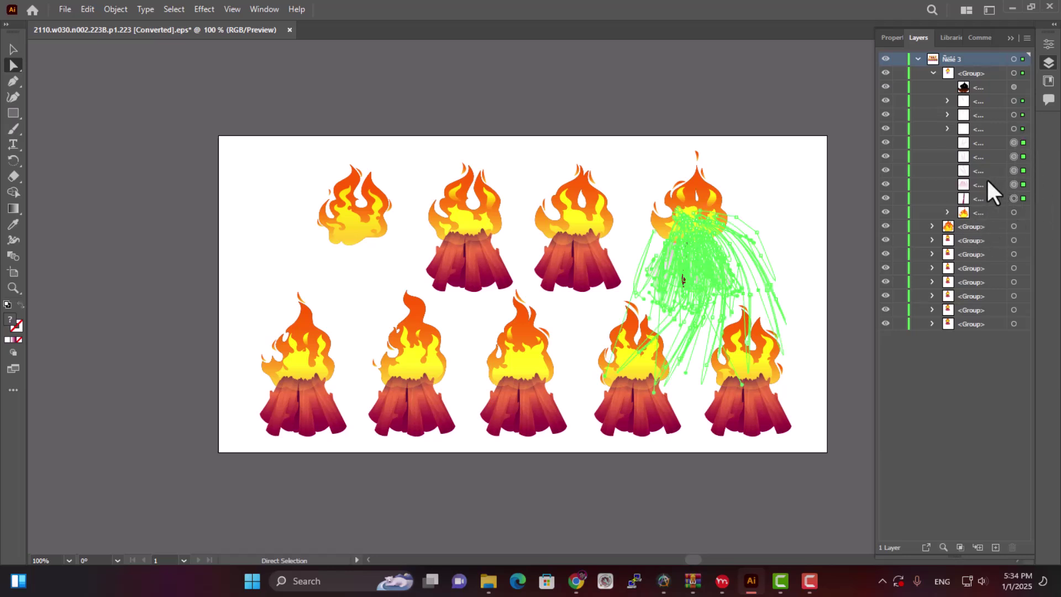
left_click(1024, 184)
key("Delete")
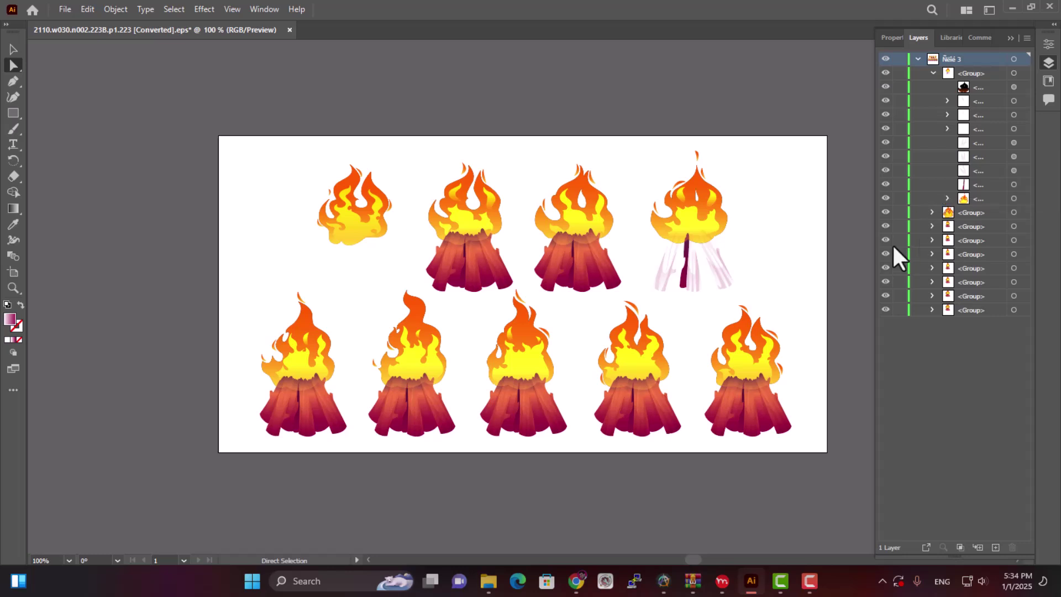
left_click(1023, 170)
key("Delete")
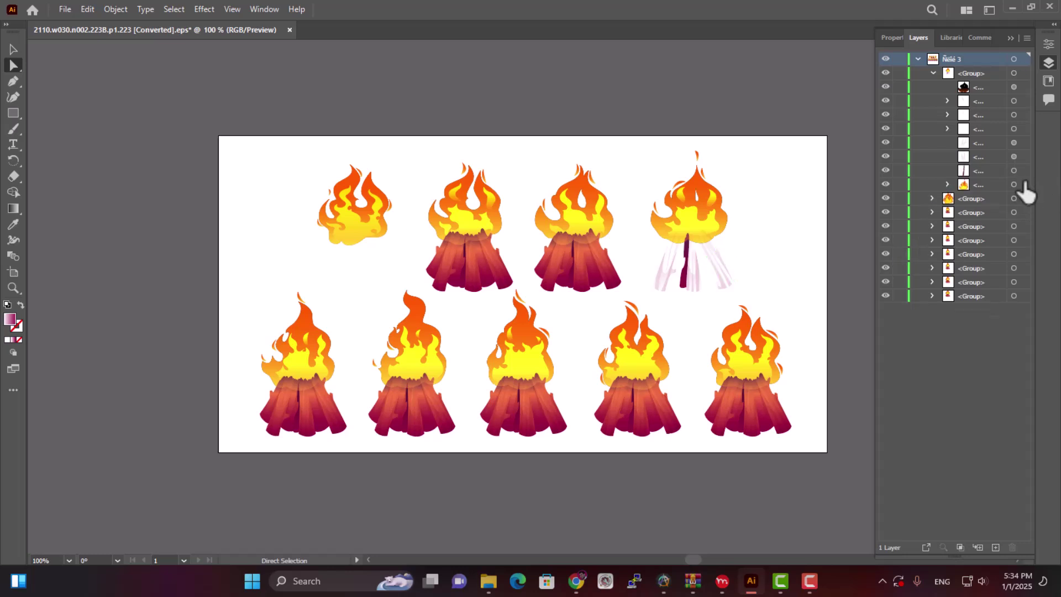
Delete the dark central log shape and all remaining pale log details from the fourth upper campfire, keeping only its flames.
left_click(1023, 170)
key("Delete")
left_click(1022, 157)
key("Delete")
left_click(1022, 144)
key("Delete")
left_click(1023, 131)
key("Delete")
left_click(1023, 115)
key("Delete")
left_click(1022, 101)
key("Delete")
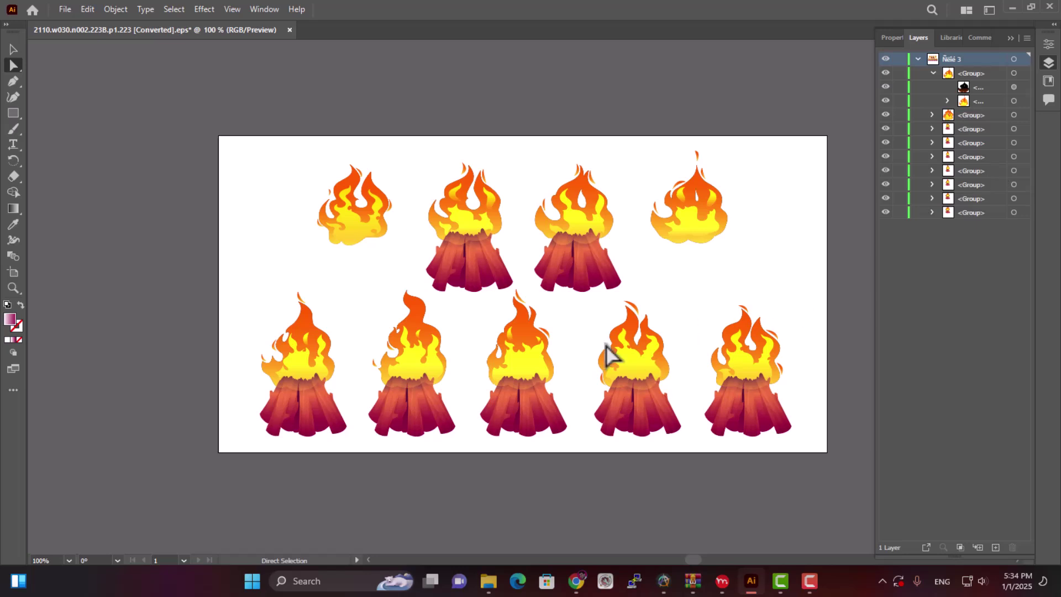
Locate the second upper campfire's group through its flame and expand its list of shapes.
left_click_drag(509, 156, 451, 289)
left_click(464, 224)
left_click(932, 212)
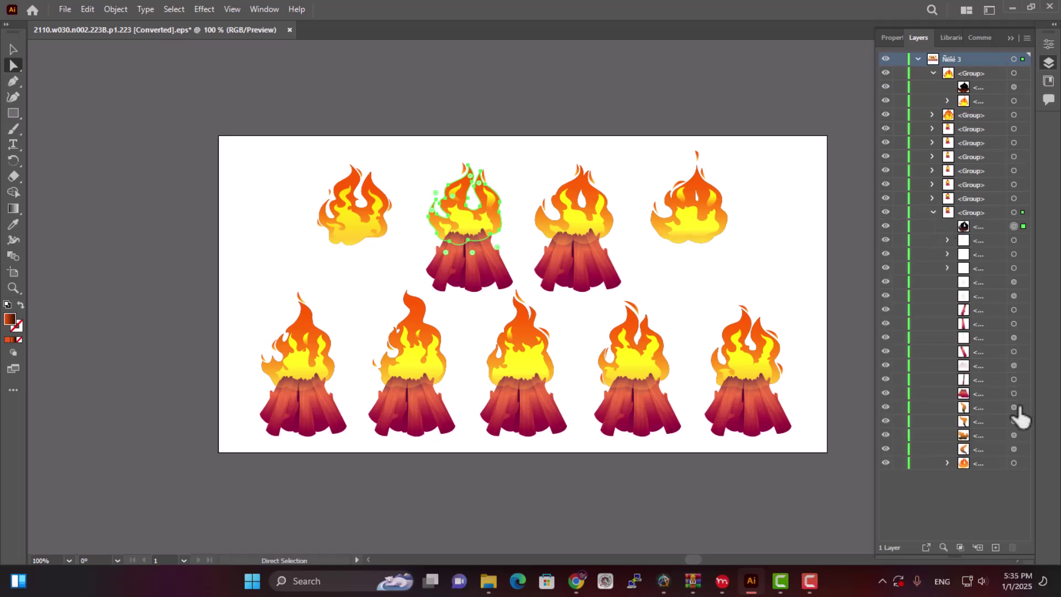
Try to delete the highlighted range of log entries in the second upper campfire's group, and undo the deletion.
left_click(987, 392)
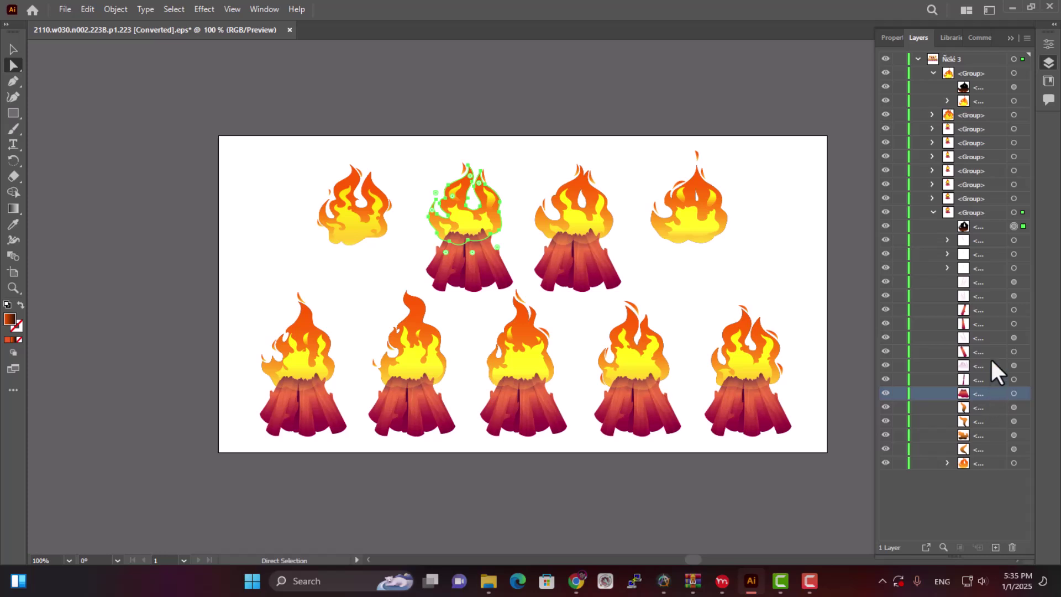
left_click(981, 240, "shift")
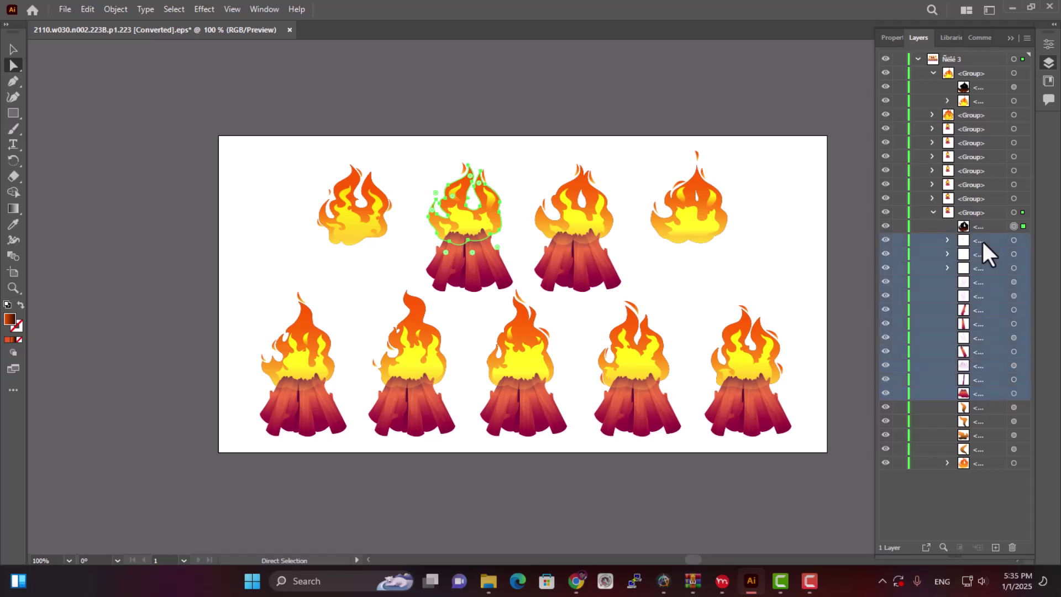
key("Delete")
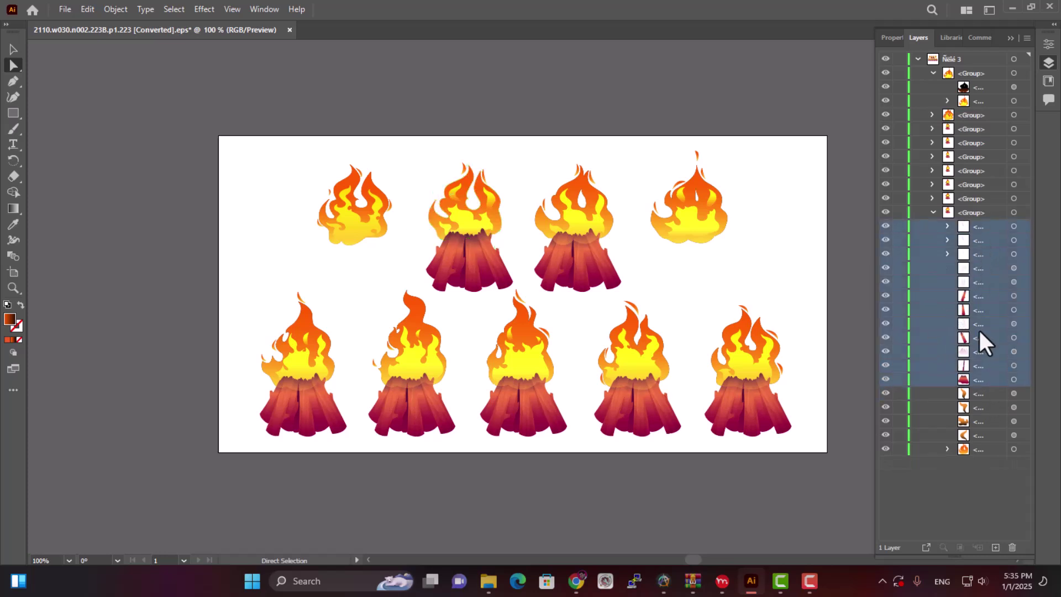
key("ctrl+z")
Select the artwork of all twelve log shapes in the second upper campfire's group and delete them together.
left_click(1014, 240)
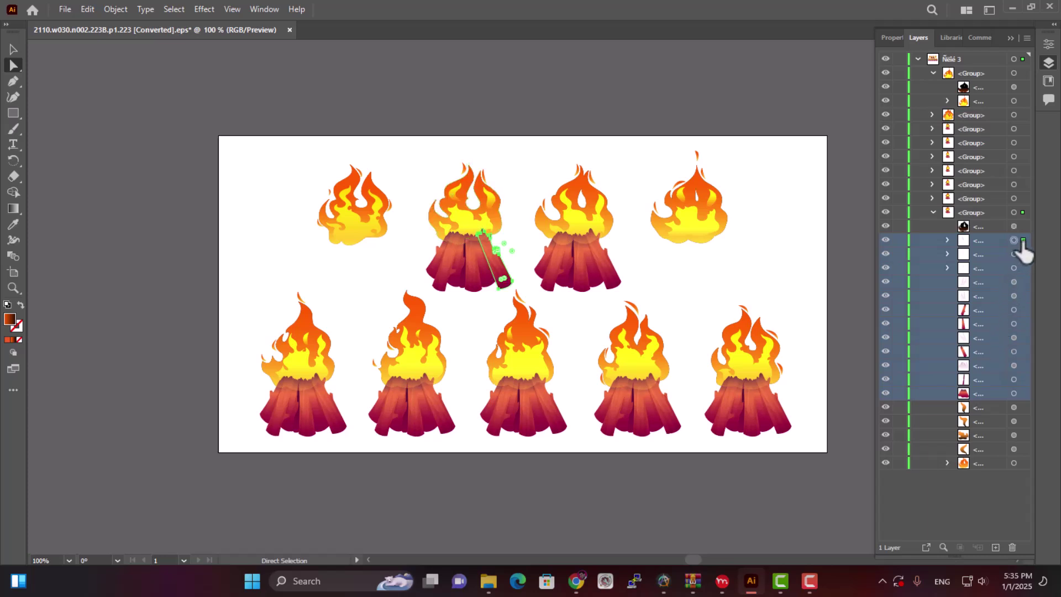
left_click(1022, 253, "shift")
left_click(1021, 268, "shift")
left_click(1021, 282, "shift")
left_click(1021, 296, "shift")
left_click(1021, 310, "shift")
left_click(1021, 324, "shift")
left_click(1022, 337, "shift")
left_click(1021, 351, "shift")
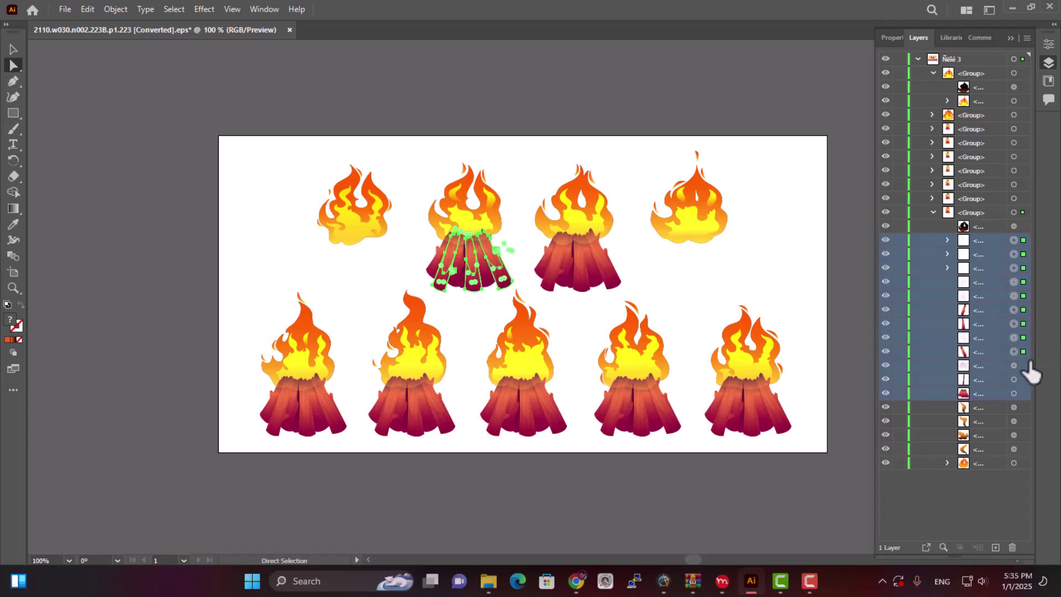
left_click(1021, 365, "shift")
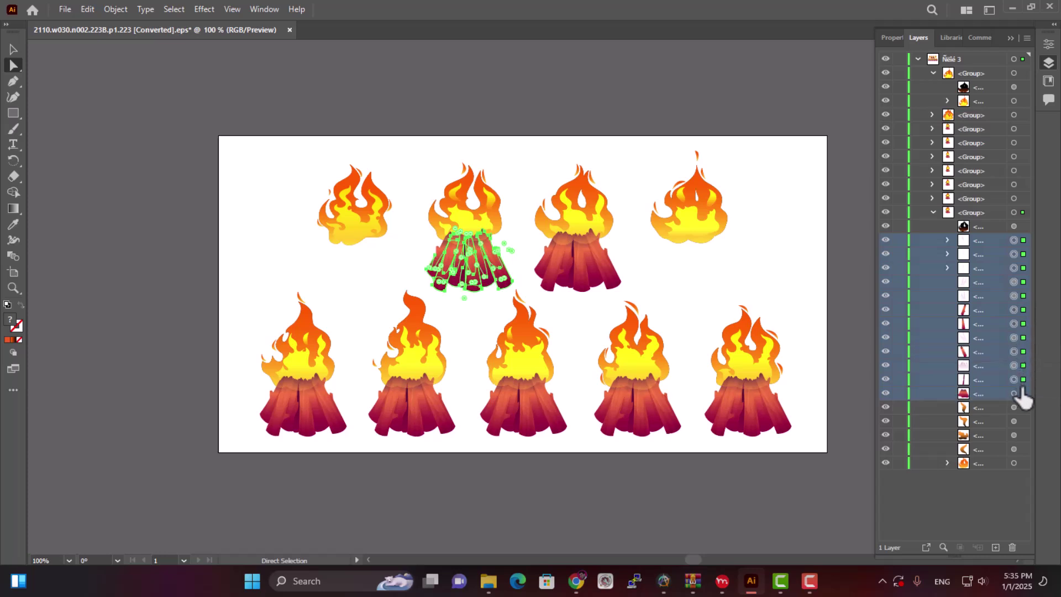
left_click(1024, 393, "shift")
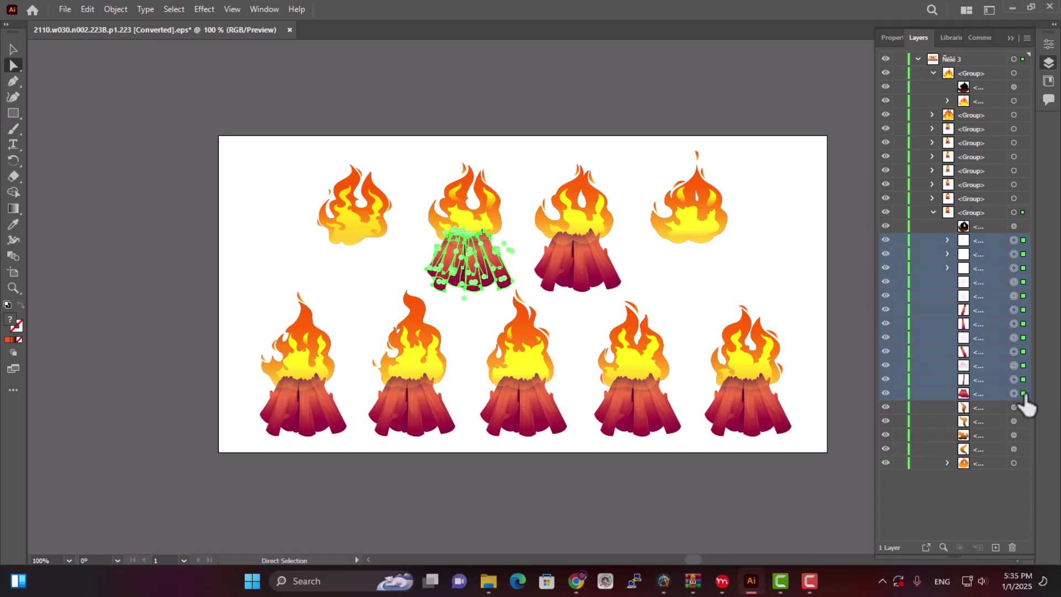
left_click(1014, 548)
Expand the third upper campfire's group, select the artwork of all twelve log shapes and delete them together, keeping its flames.
left_click(578, 277)
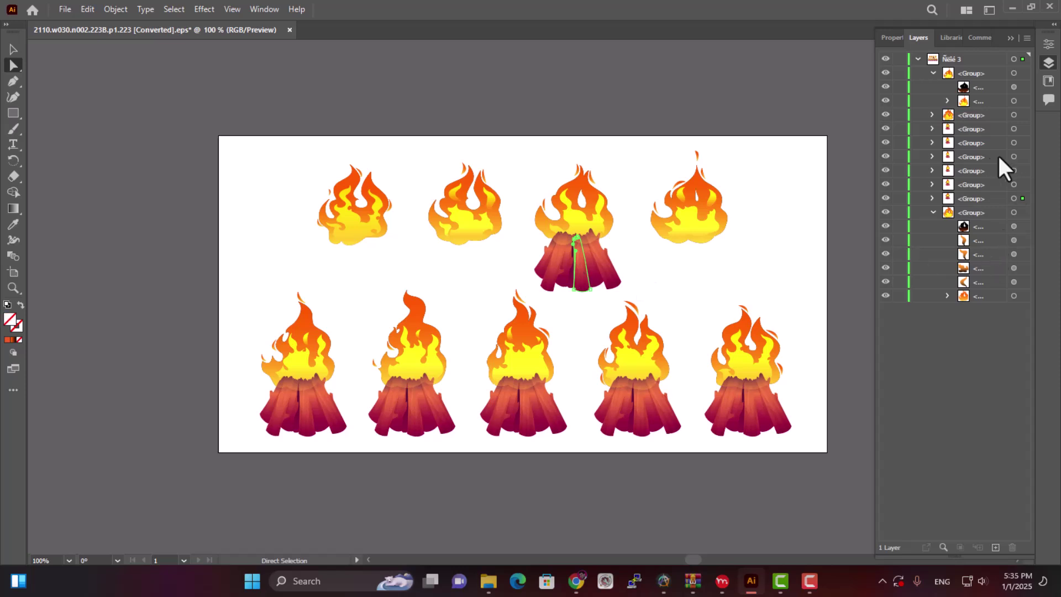
left_click(932, 199)
left_click(1013, 226)
left_click(1014, 240, "shift")
left_click(1014, 253, "shift")
left_click(1014, 268, "shift")
left_click(1014, 281, "shift")
left_click(1013, 296, "shift")
left_click(1014, 310, "shift")
left_click(1014, 323, "shift")
left_click(1013, 337, "shift")
left_click(1014, 351, "shift")
left_click(1013, 365, "shift")
left_click(1014, 379, "shift")
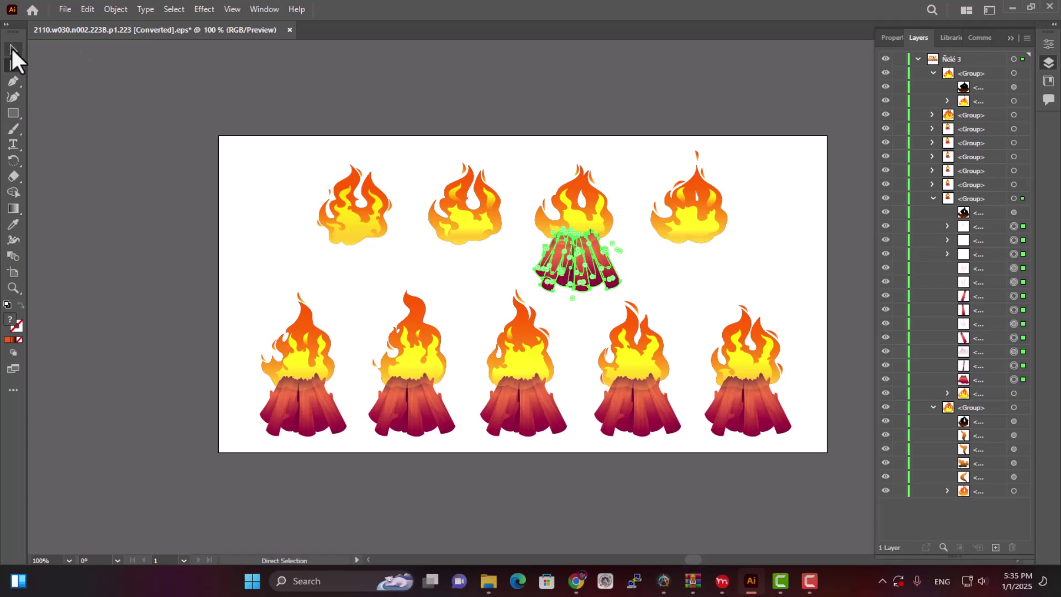
left_click(994, 226)
left_click(993, 380, "shift")
left_click(1012, 547)
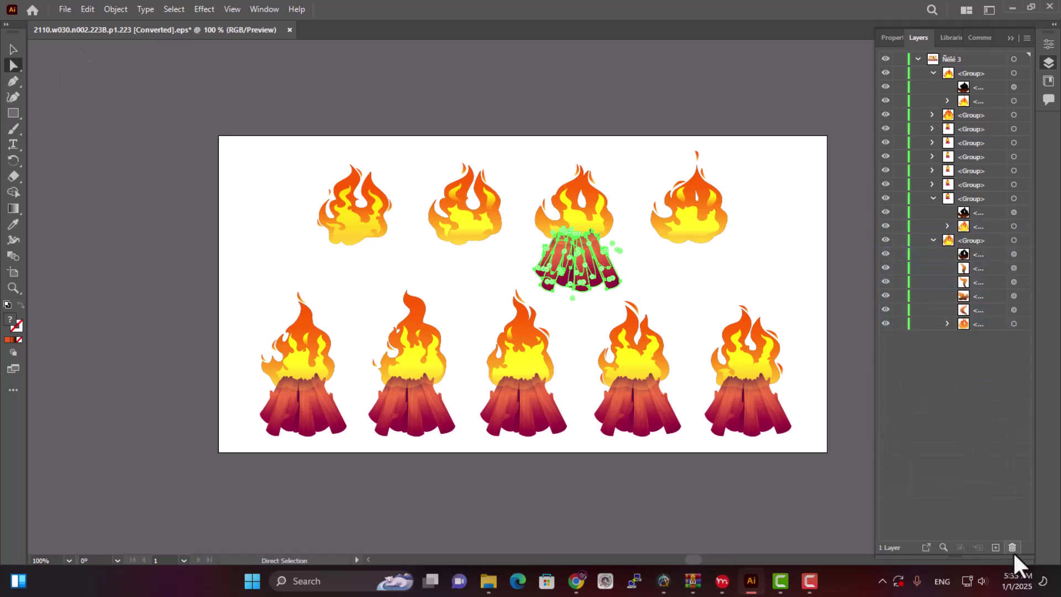
Expand the first lower campfire's group, select all twelve of its log shapes and delete them together.
left_click(933, 241)
left_click(295, 413)
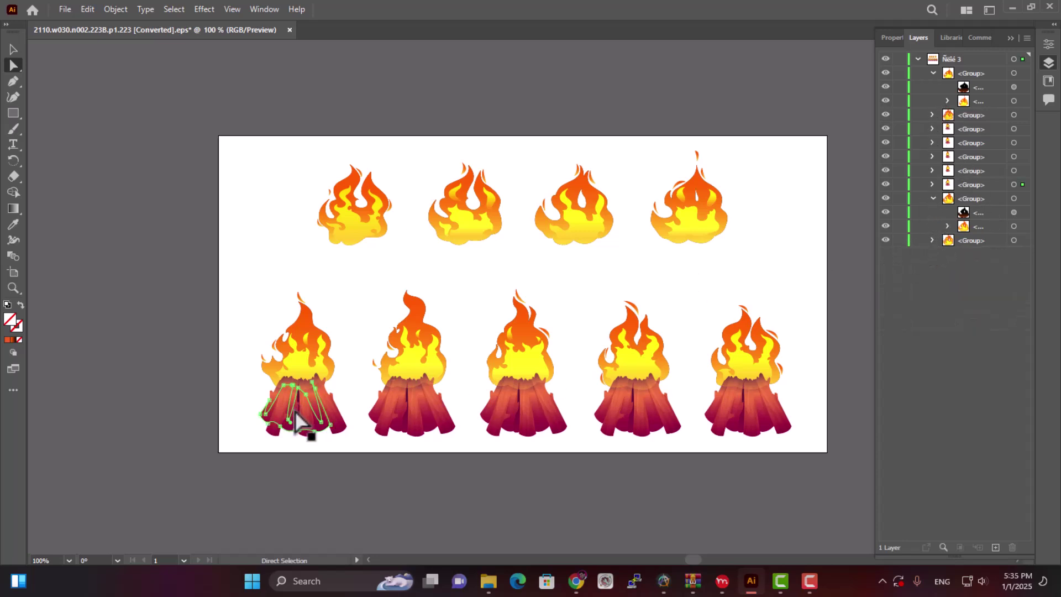
left_click(930, 185)
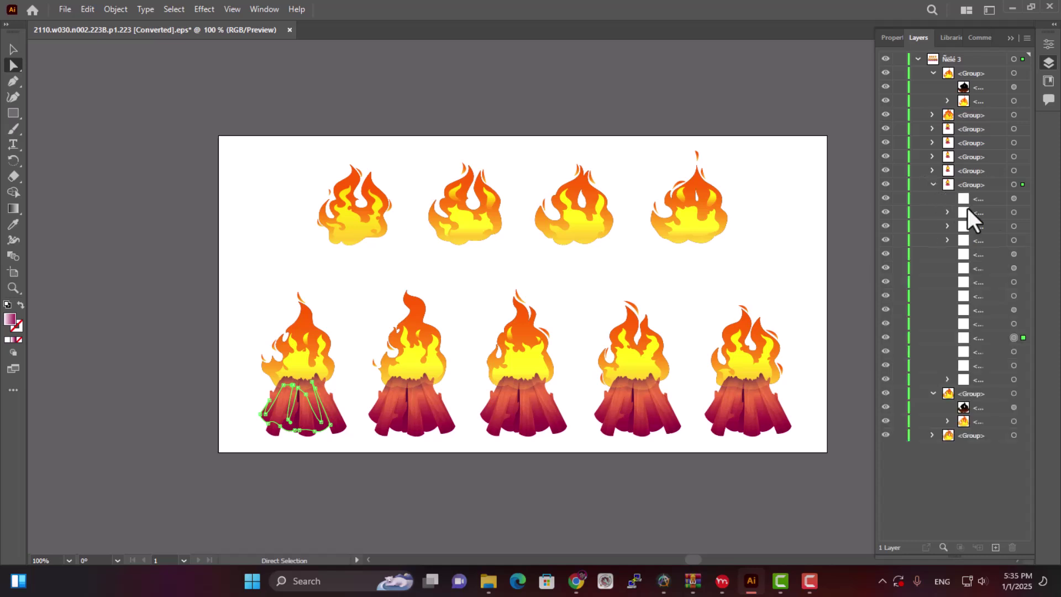
left_click(1023, 366)
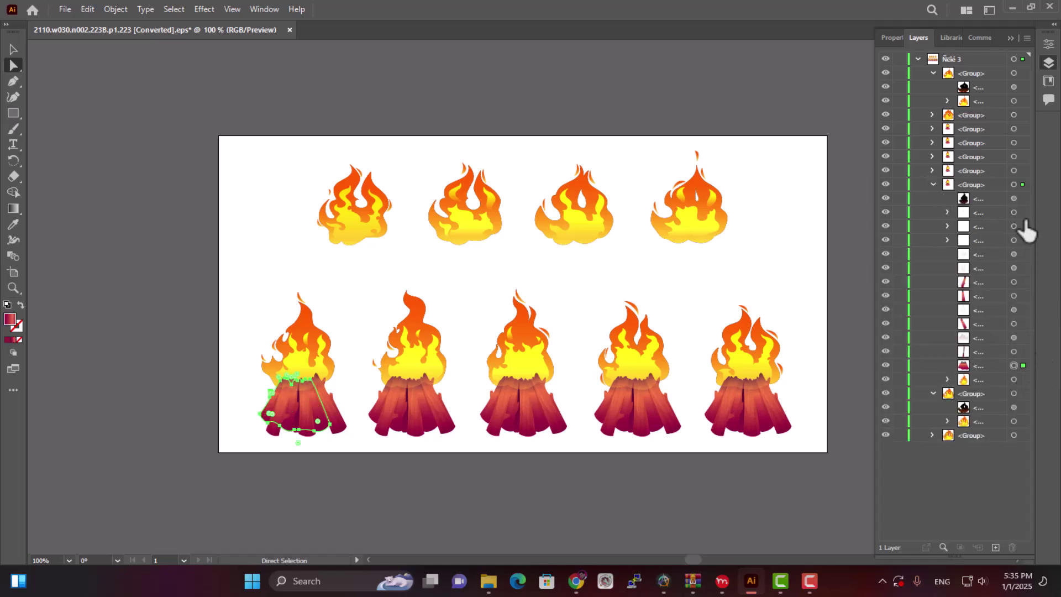
left_click(1023, 351, "shift")
left_click(1023, 337, "shift")
left_click(1023, 324, "shift")
left_click(1023, 310, "shift")
left_click(1023, 282, "shift")
left_click(1023, 268, "shift")
left_click(1023, 254, "shift")
left_click(1023, 227, "shift")
left_click(1023, 212, "shift")
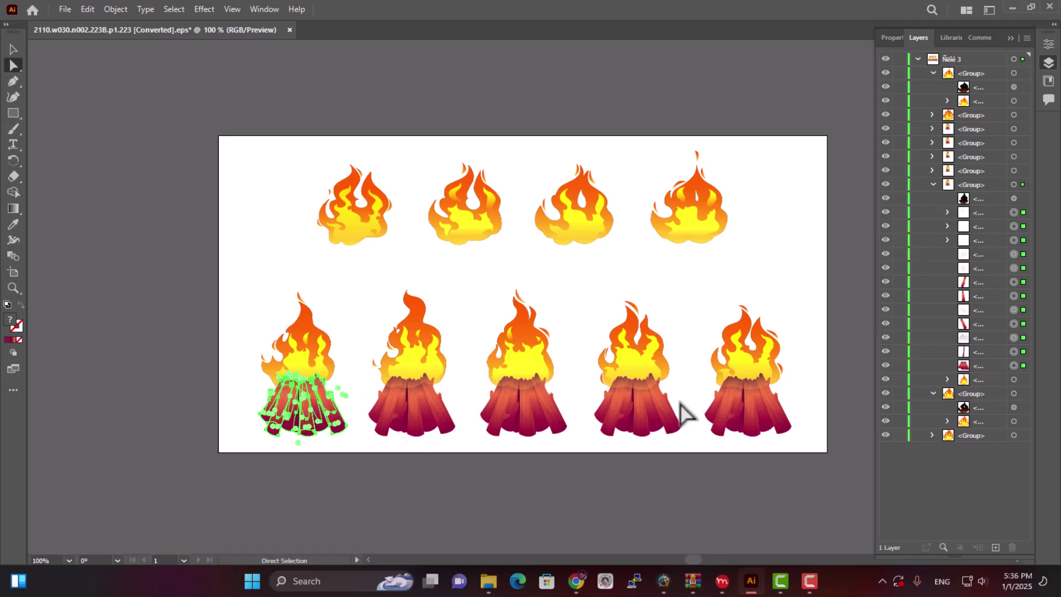
left_click(987, 216)
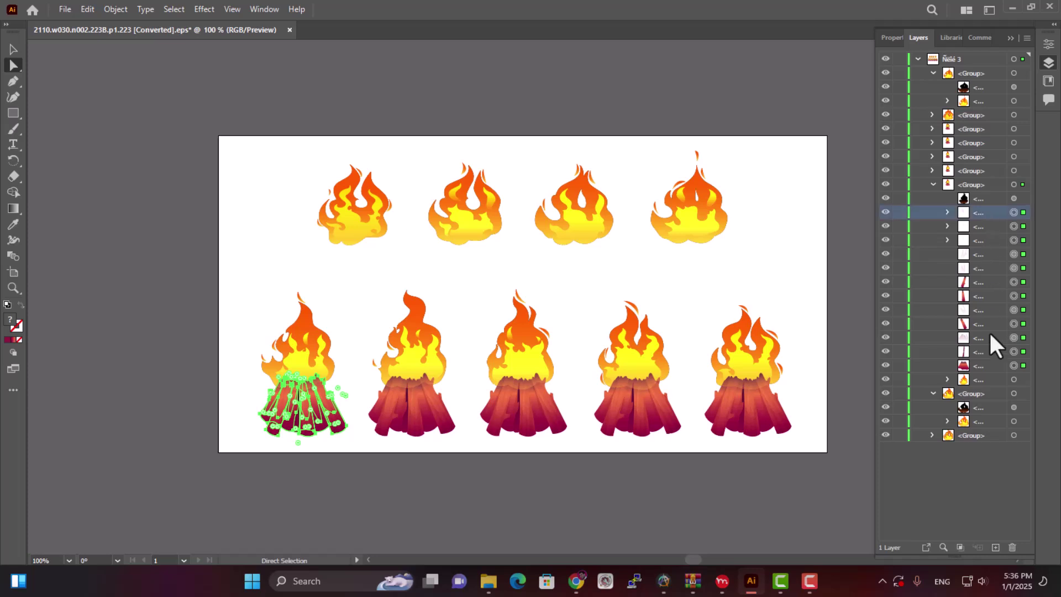
left_click(990, 364, "shift")
left_click(1014, 547)
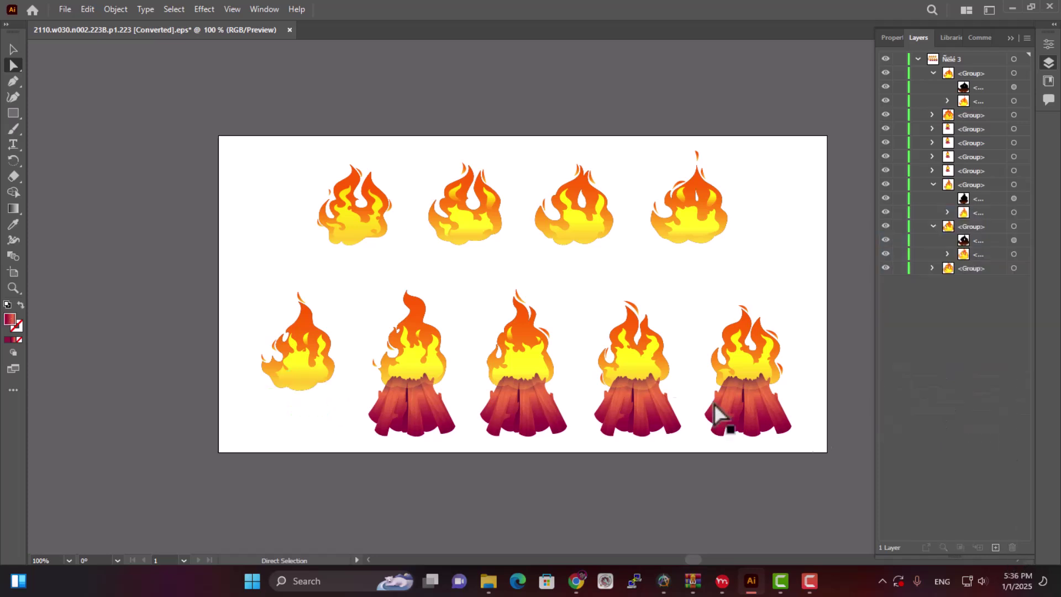
Expand the second lower campfire's group and delete the whole range of twelve log entries, keeping the dark shape and the flames.
left_click(401, 416)
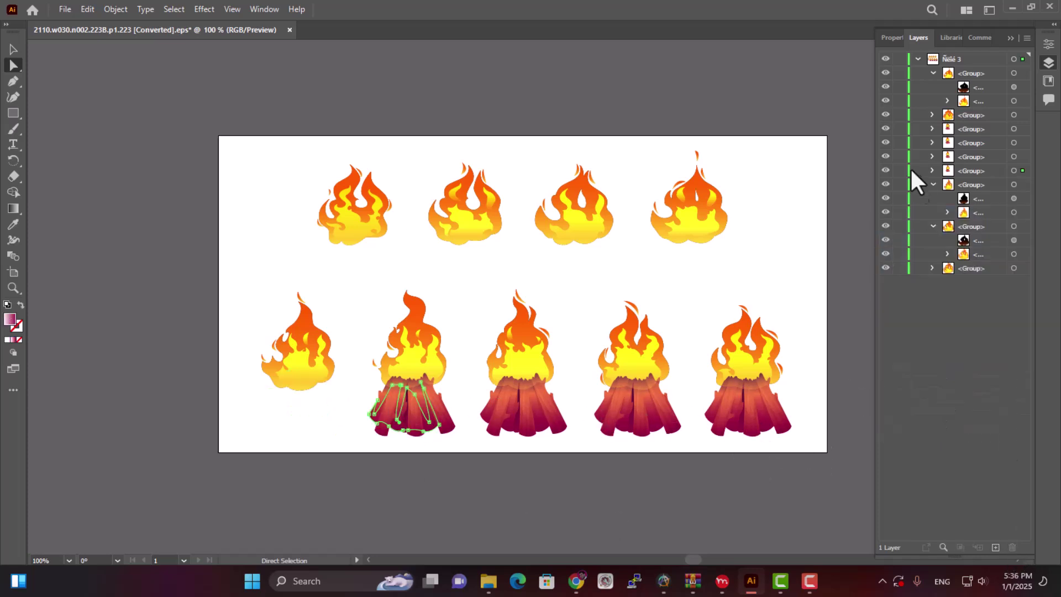
left_click(933, 169)
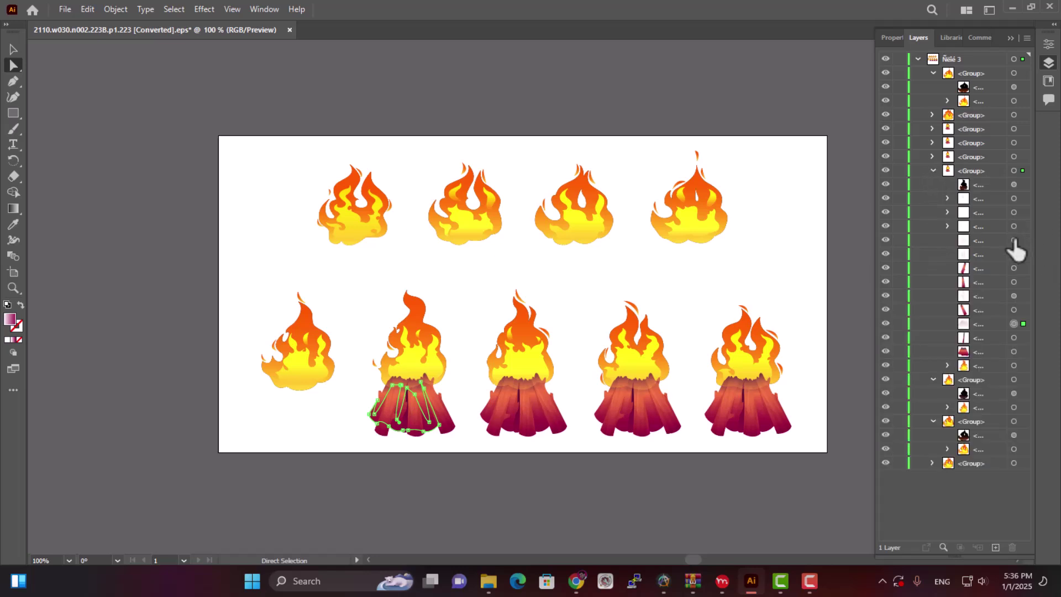
left_click(1015, 351)
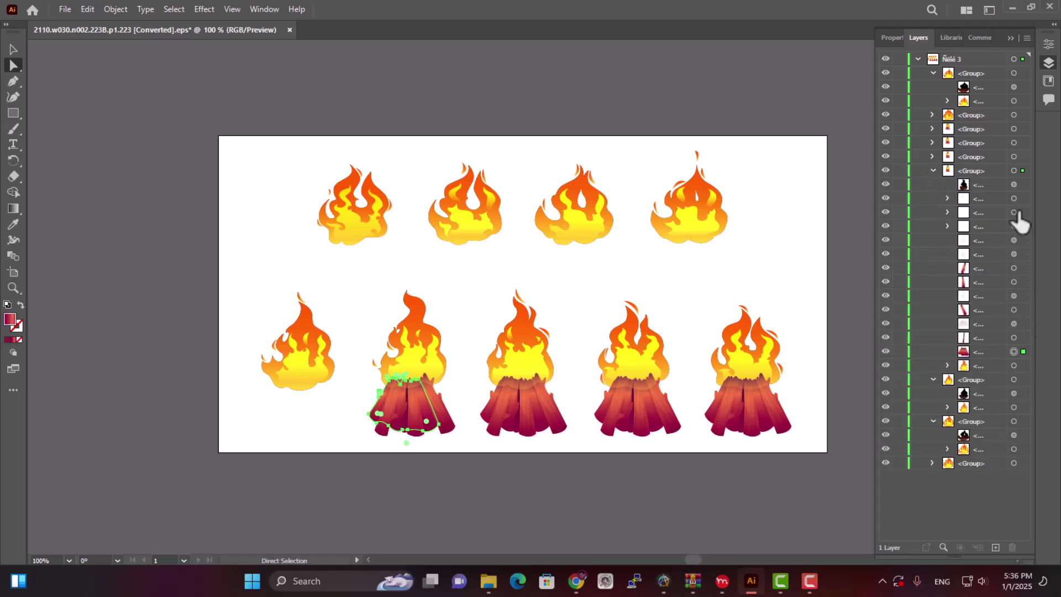
left_click(1014, 337, "shift")
left_click(1014, 310, "shift")
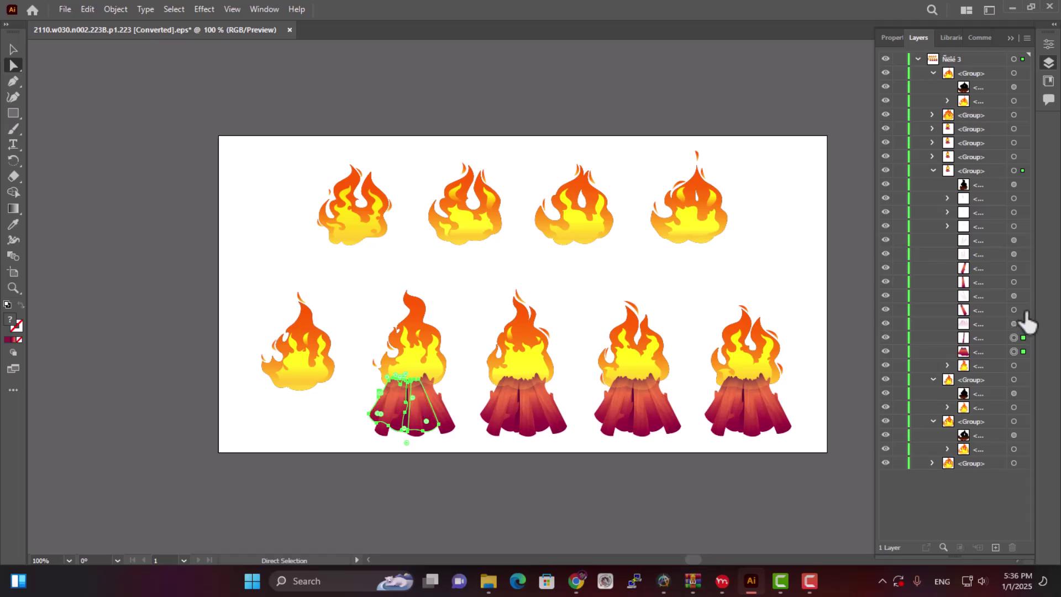
left_click(990, 351)
left_click(985, 198, "shift")
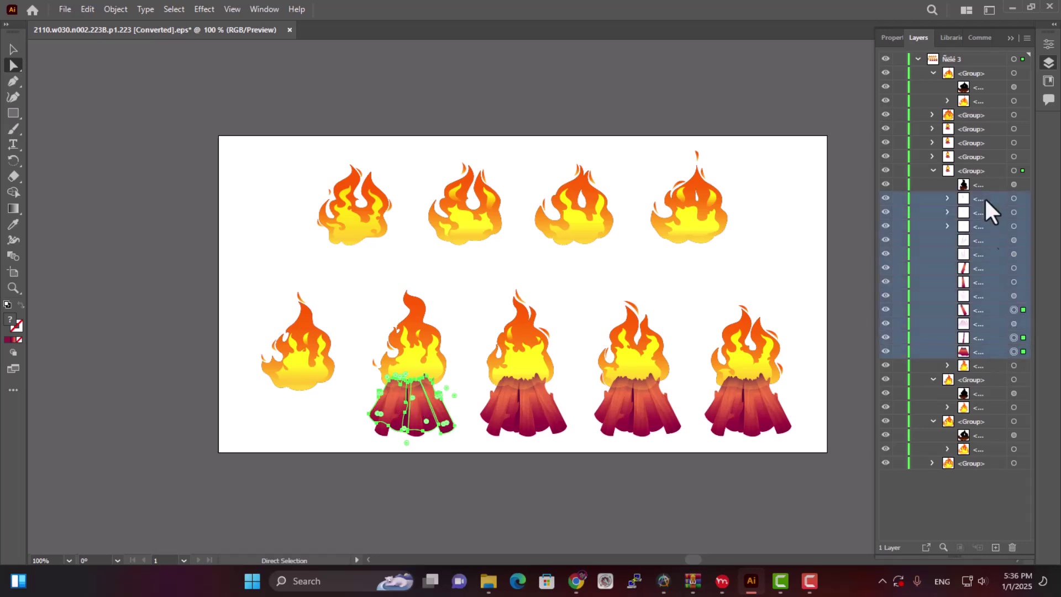
left_click(1012, 546)
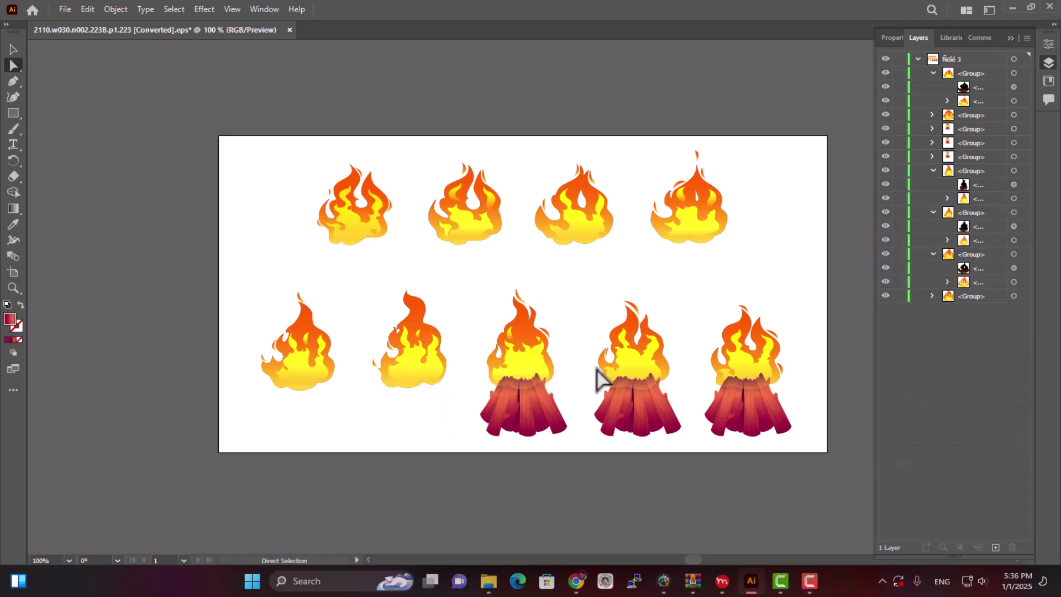
Find the third lower campfire's group through one of its logs and delete its range of twelve log entries.
left_click(539, 429)
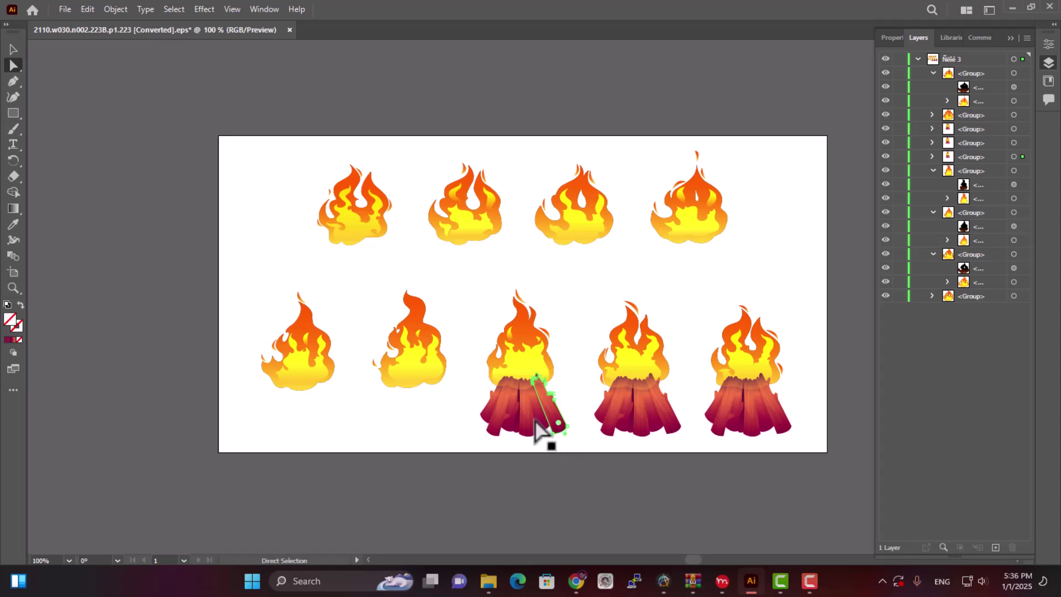
left_click(933, 157)
left_click(985, 337)
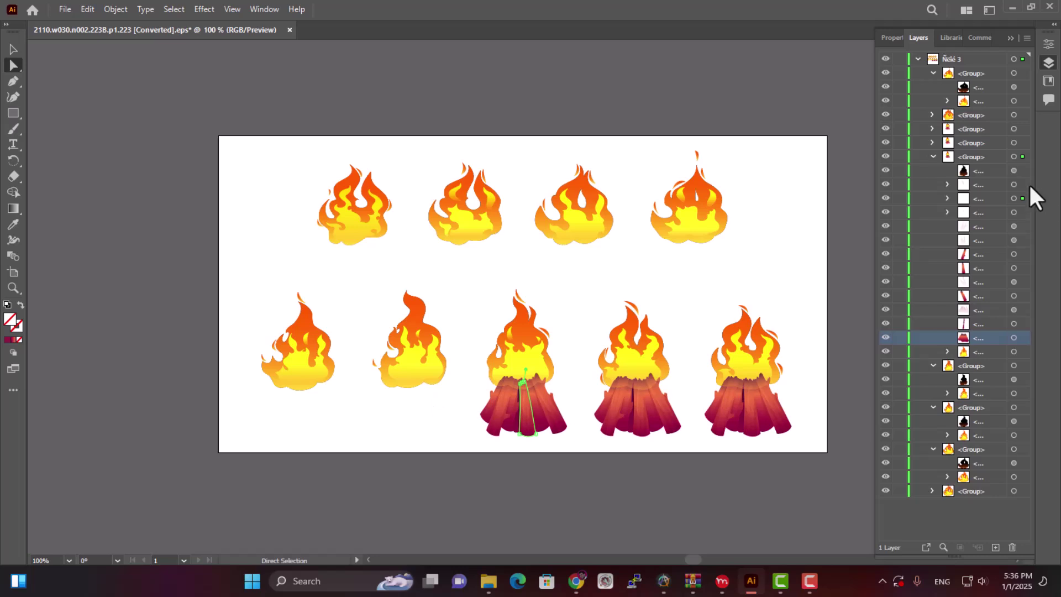
left_click(973, 187, "shift")
left_click(1013, 547)
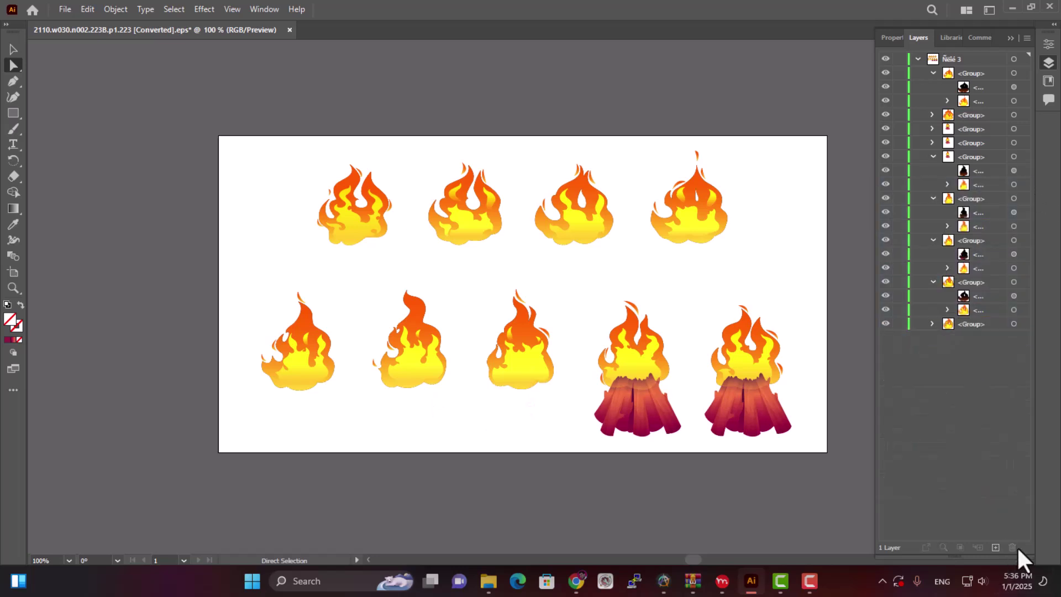
Find the fourth lower campfire's group through its logs, expand it and delete its twelve log entries as one range.
left_click(682, 414)
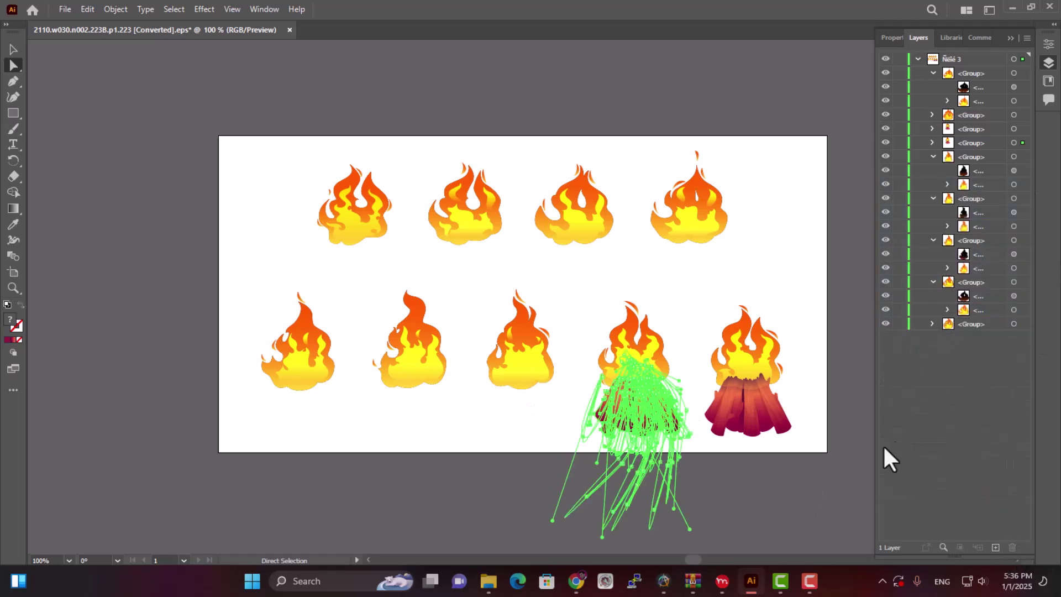
left_click(832, 454)
left_click(675, 433)
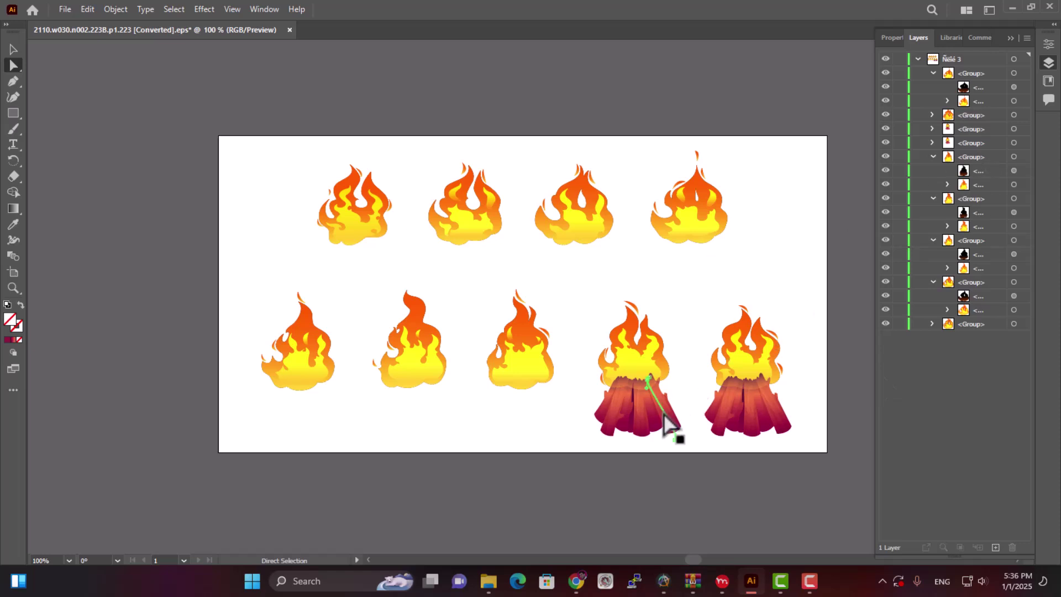
left_click(932, 143)
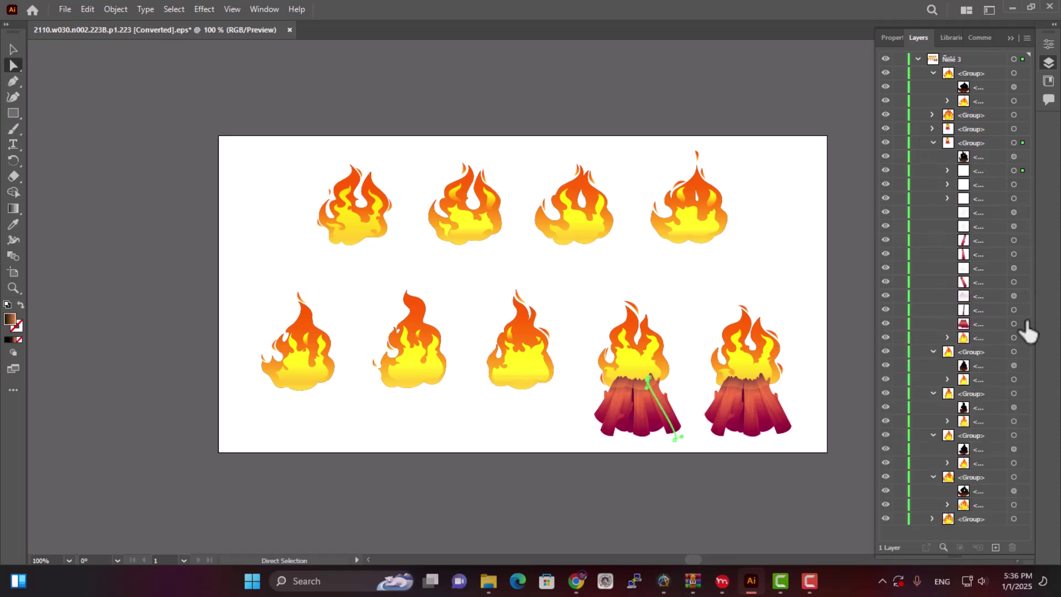
left_click(1014, 171)
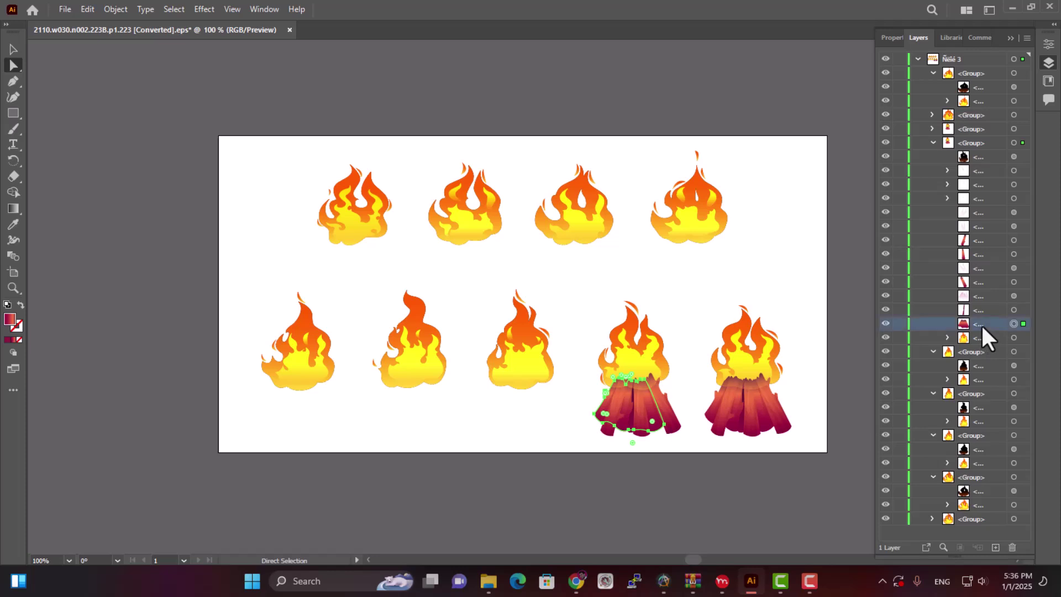
left_click(983, 173, "shift")
left_click(1012, 547)
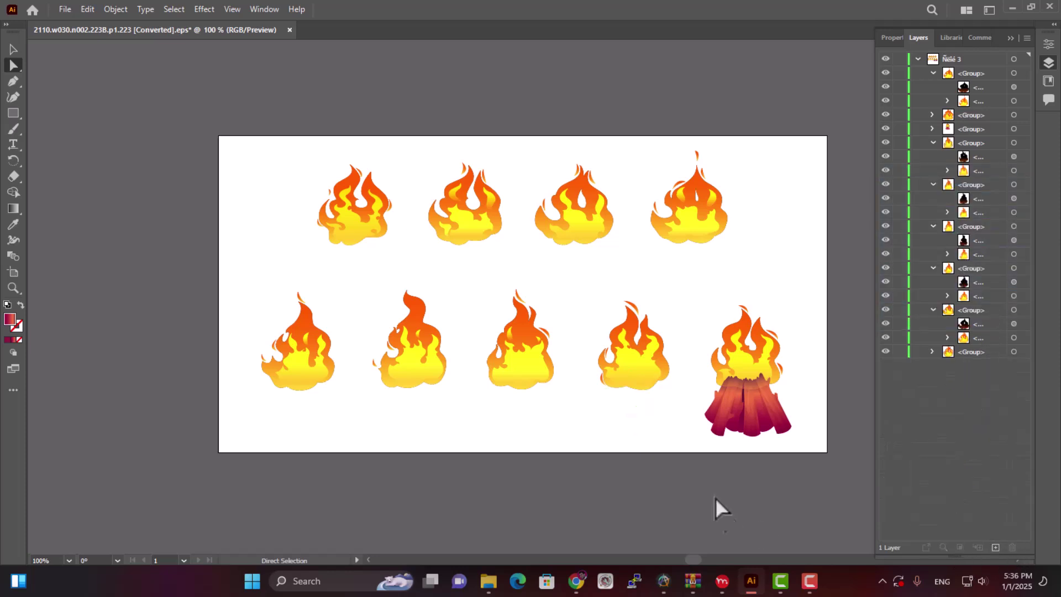
Locate the fifth lower campfire's group through its logs and expand its list of shapes.
left_click_drag(821, 409, 668, 475)
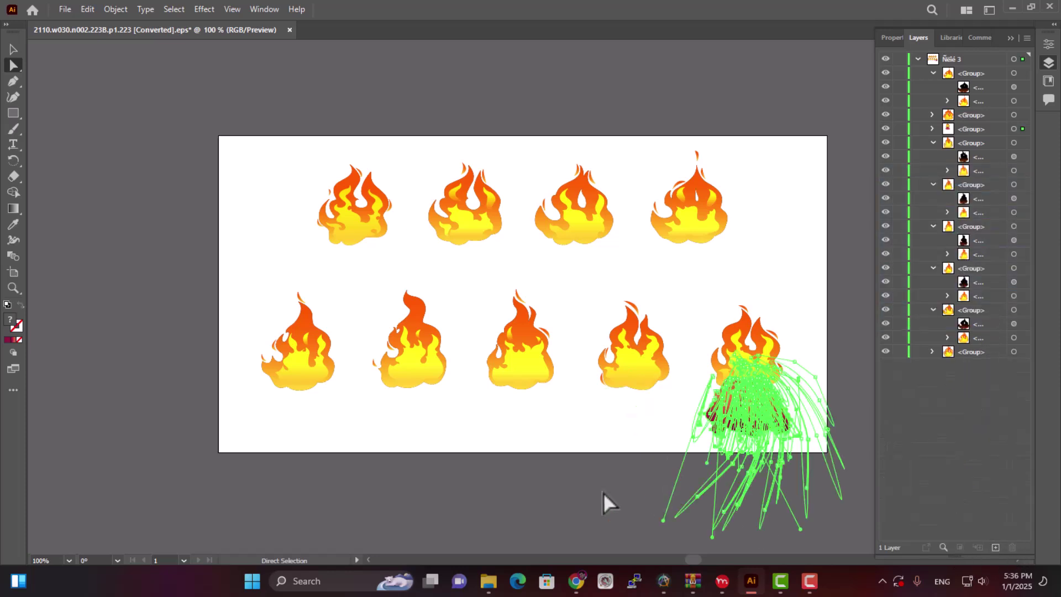
left_click(786, 430)
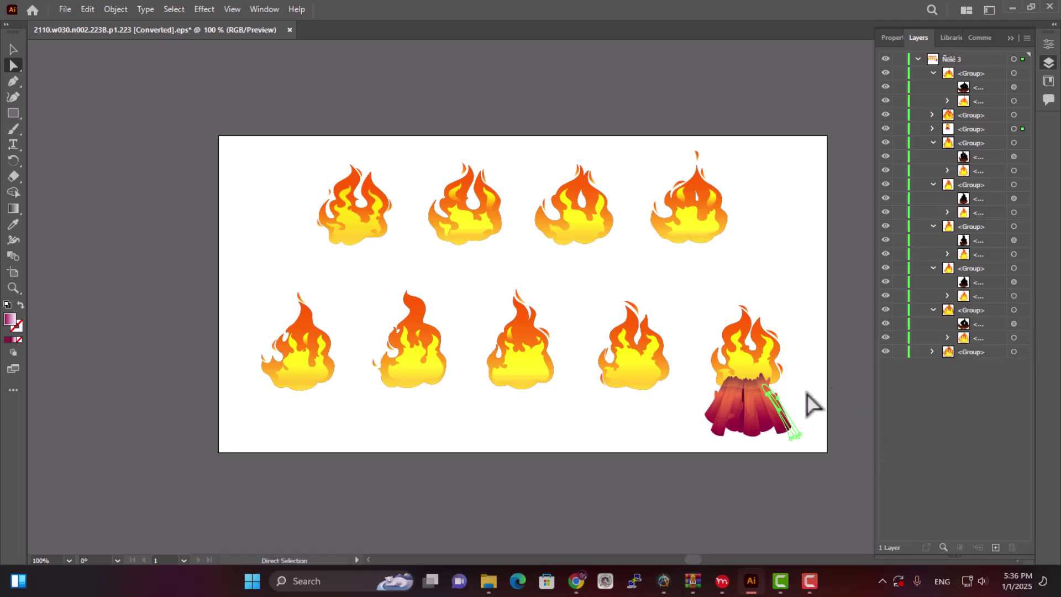
left_click(932, 129)
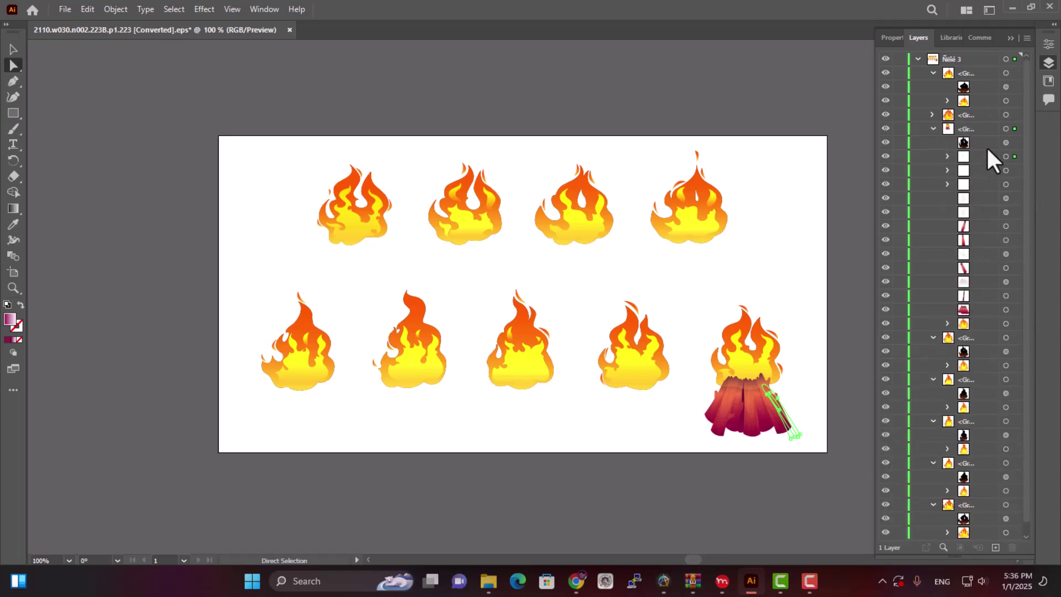
left_click(1016, 157)
left_click(1015, 171, "shift")
left_click(1015, 184, "shift")
left_click(1015, 199, "shift")
left_click(1015, 212, "shift")
left_click(1016, 226, "shift")
left_click(1015, 240, "shift")
left_click(1016, 253, "shift")
left_click(1015, 268, "shift")
left_click(1016, 281, "shift")
left_click(1015, 295, "shift")
left_click(1015, 309, "shift")
left_click(1015, 323, "shift")
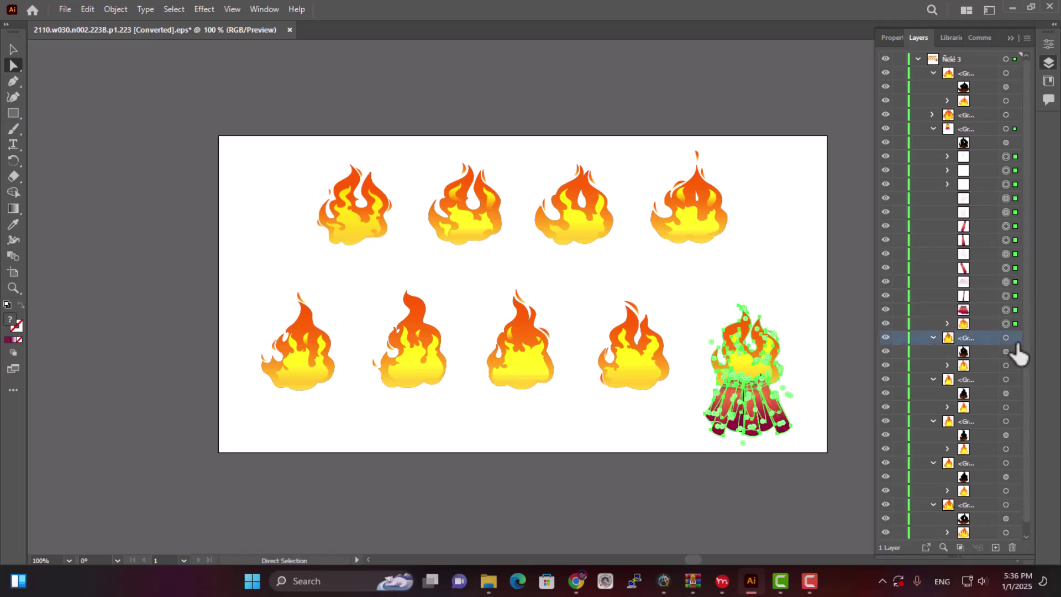
left_click(1016, 337, "shift")
left_click(1016, 337)
Select the artwork of all twelve log shapes in the fifth lower campfire's group, leaving its flame out of the selection.
left_click(1015, 309)
left_click(1015, 295, "shift")
left_click(1015, 281, "shift")
left_click(1015, 267, "shift")
left_click(1016, 254, "shift")
left_click(1016, 240, "shift")
left_click(1015, 226, "shift")
left_click(1016, 212, "shift")
left_click(1015, 198, "shift")
left_click(1013, 184, "shift")
left_click(1013, 170, "shift")
left_click(1013, 156, "shift")
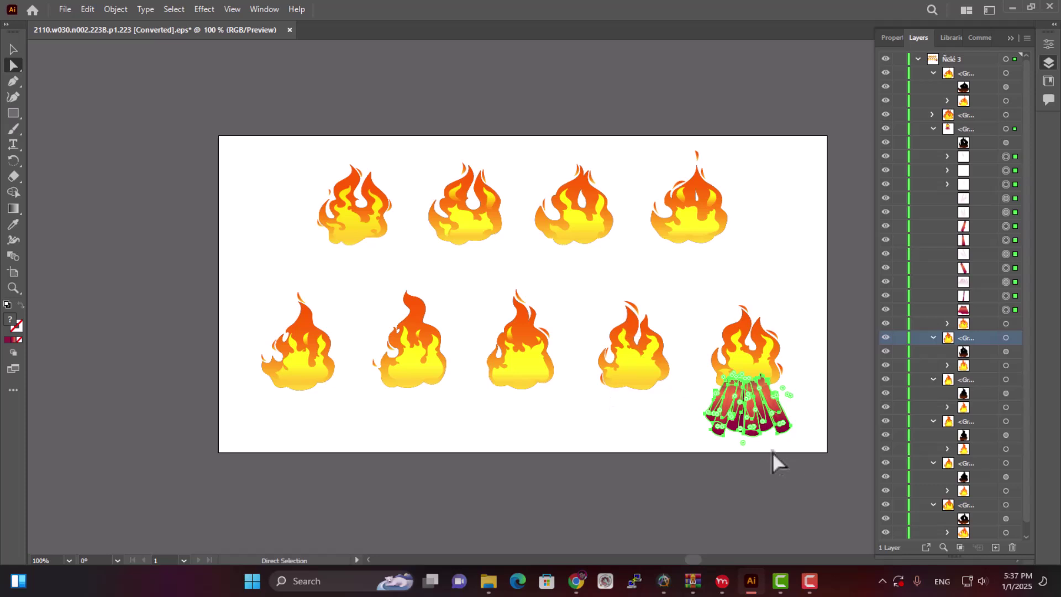
Export the selected log pile as a PNG asset at 5x scale into the Fire and Halogen folder on the desktop.
right_click(725, 429)
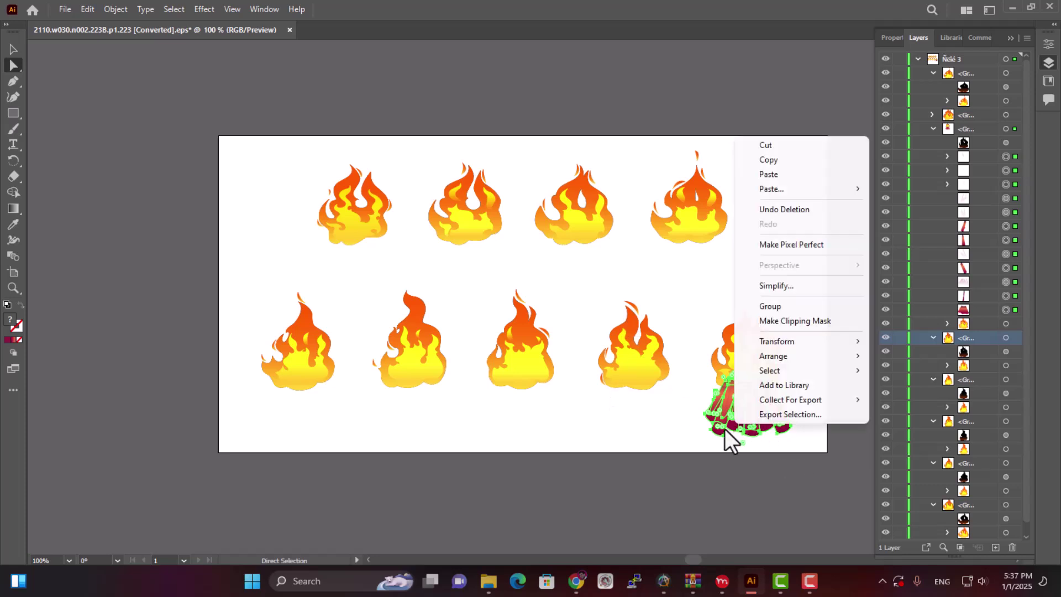
left_click(780, 416)
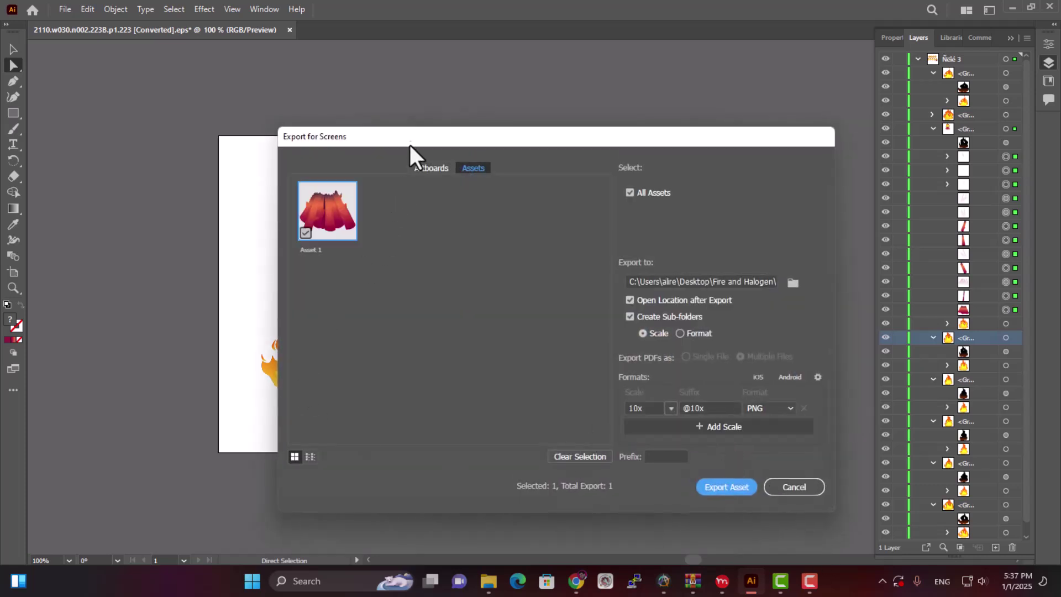
left_click(642, 408)
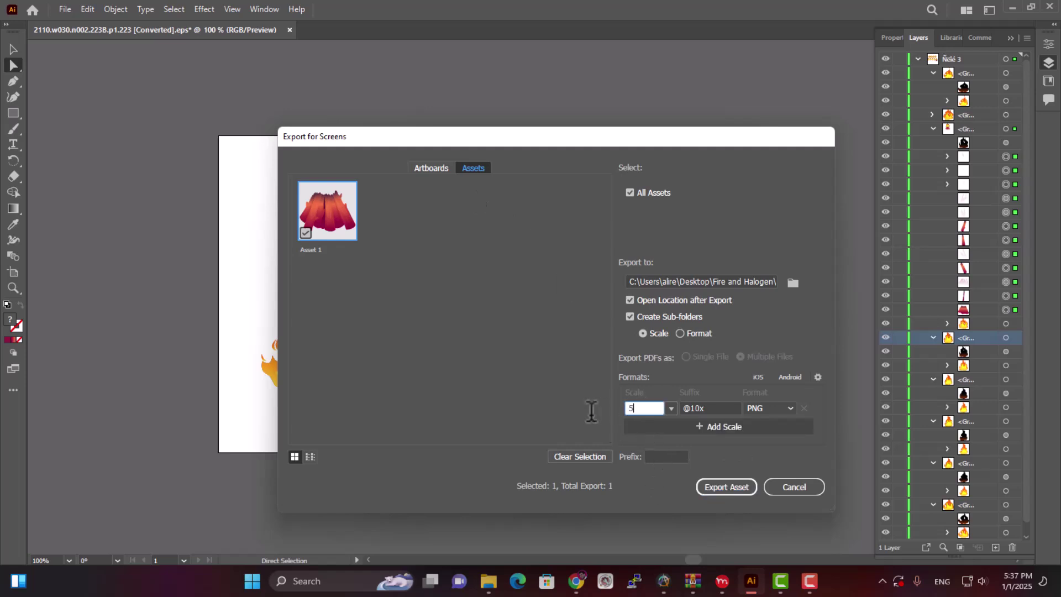
key("Return")
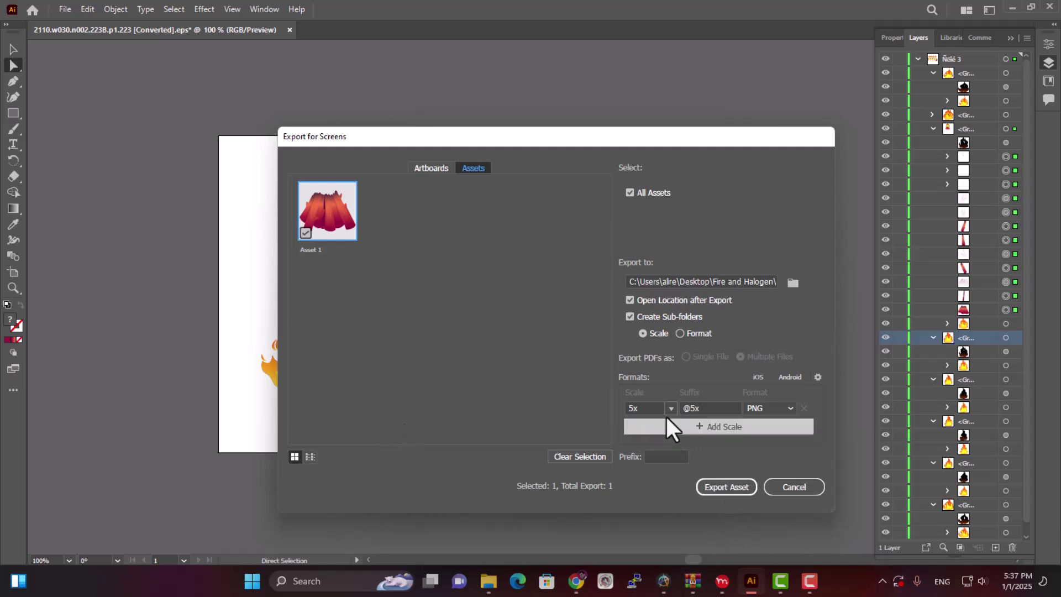
left_click_drag(597, 132, 630, 150)
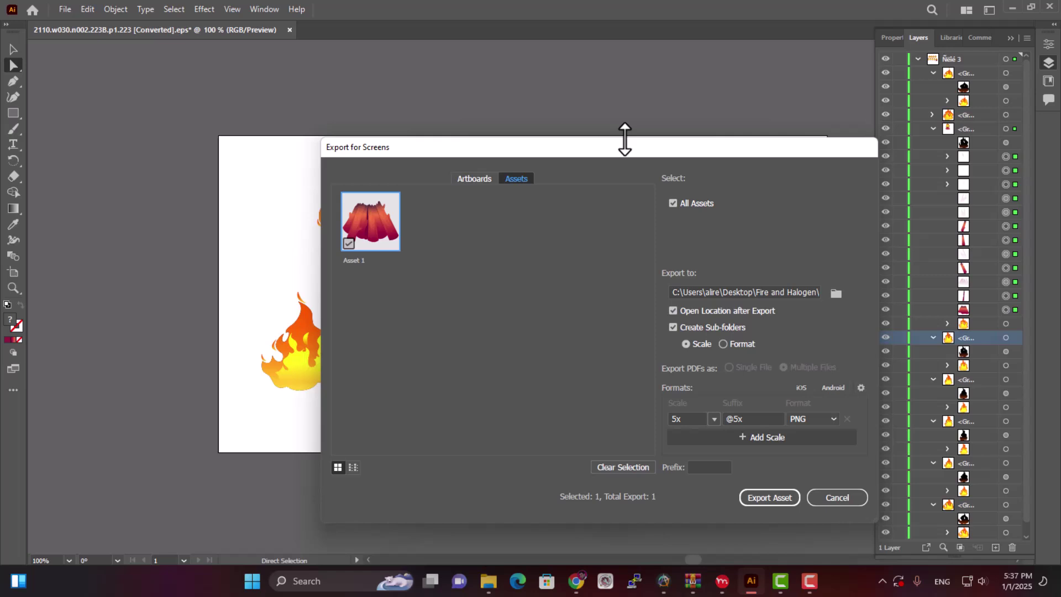
left_click_drag(679, 155, 673, 113)
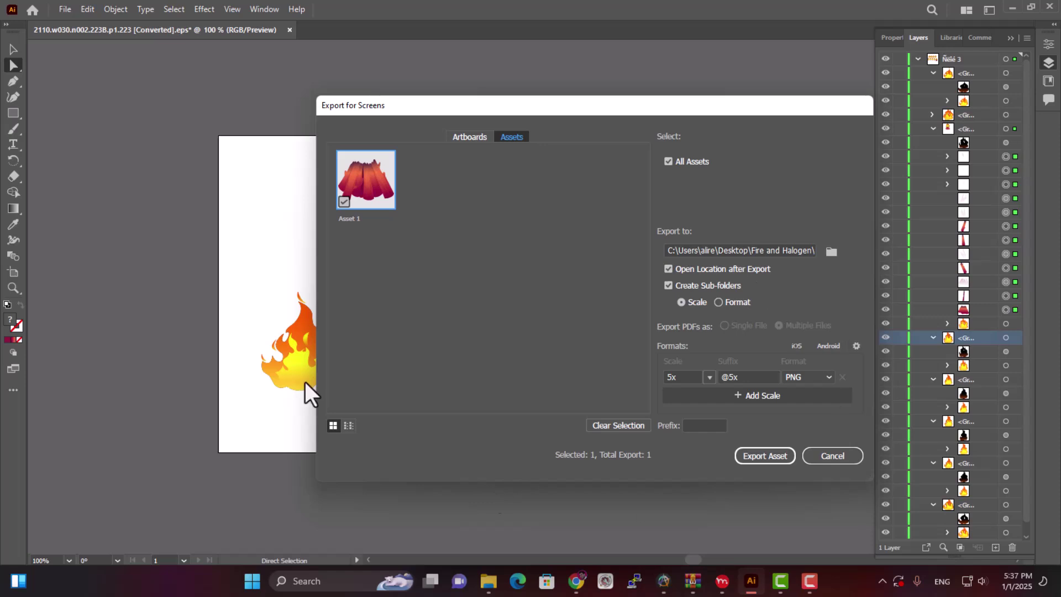
left_click(771, 459)
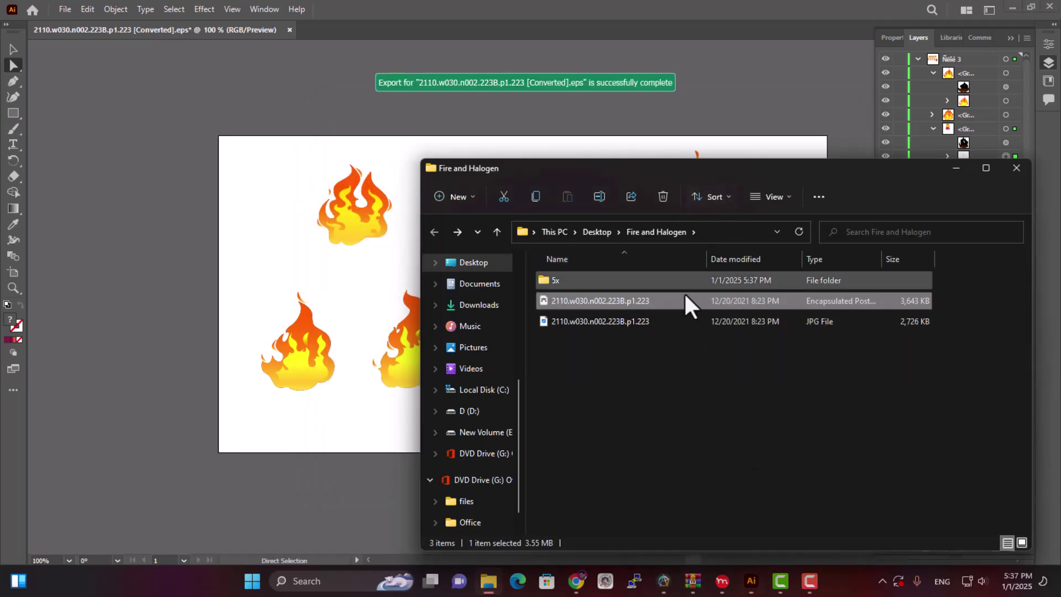
Check the exported log pile PNG in the 5x subfolder and return to the Illustrator artwork.
left_click(575, 283)
double_click(557, 283)
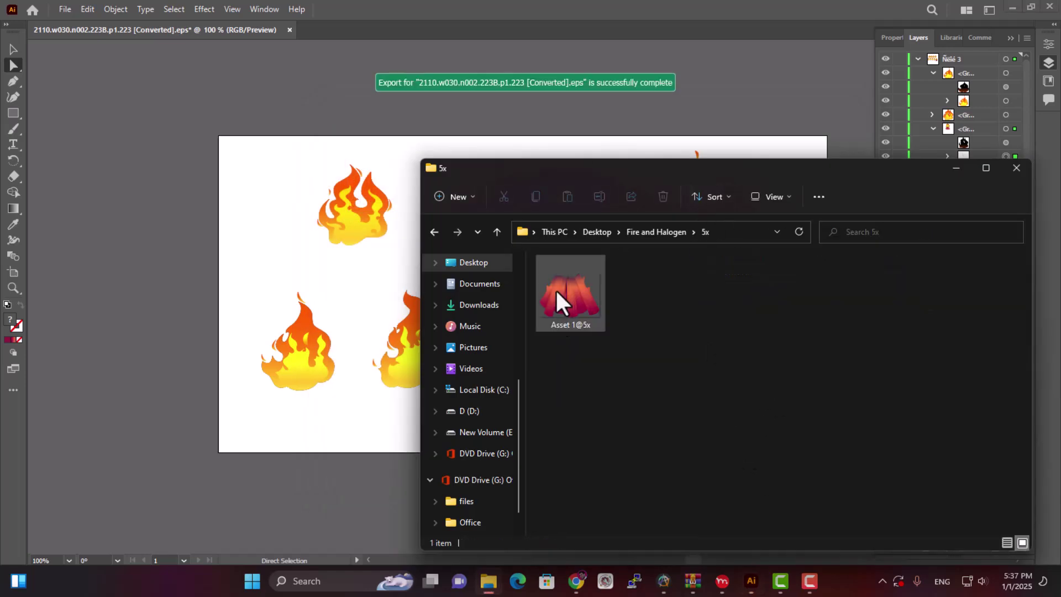
left_click(788, 194)
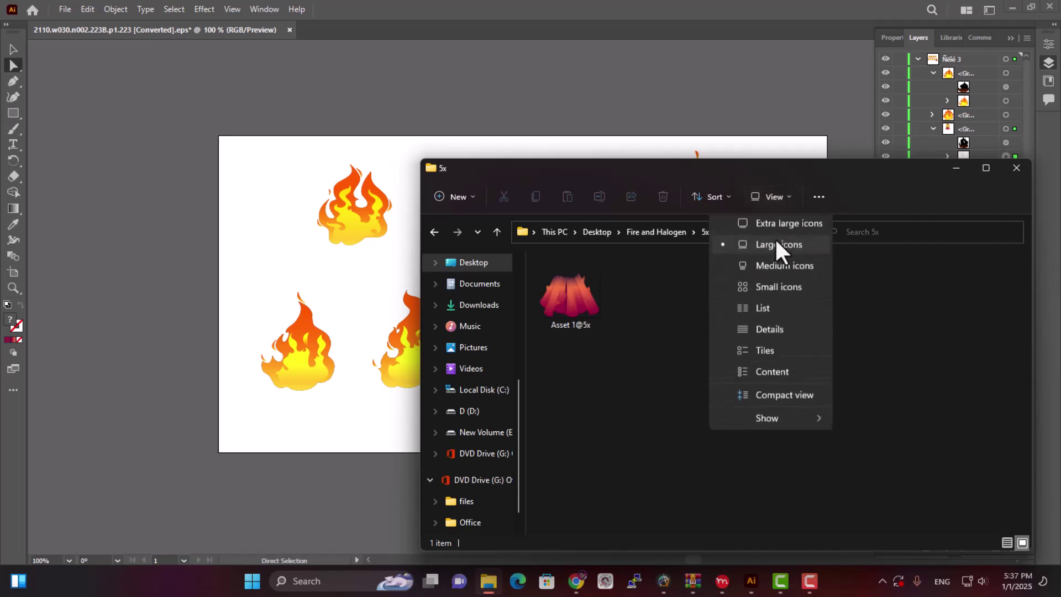
left_click(554, 302)
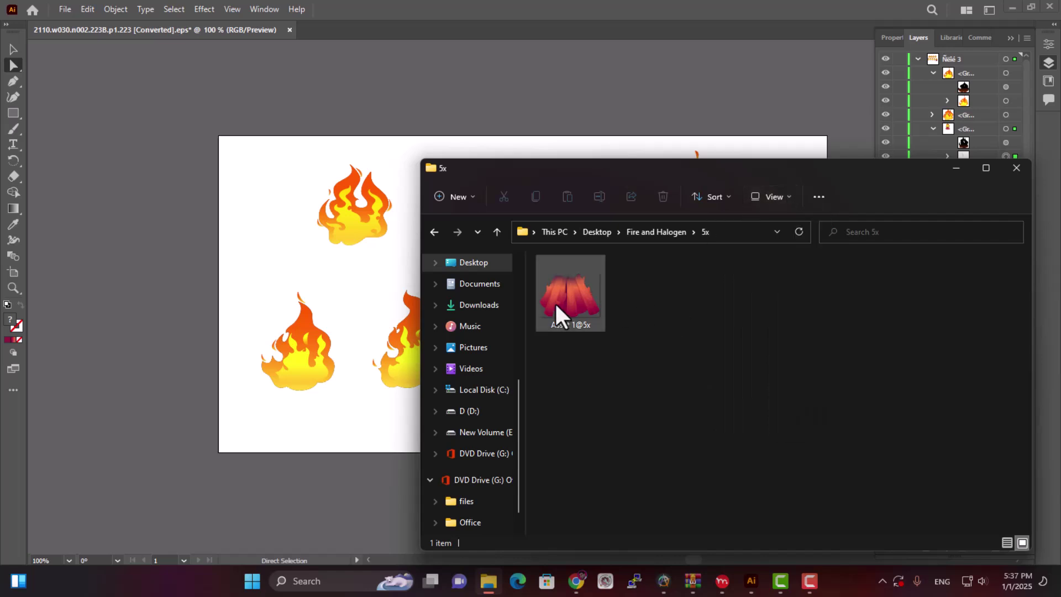
left_click(272, 264)
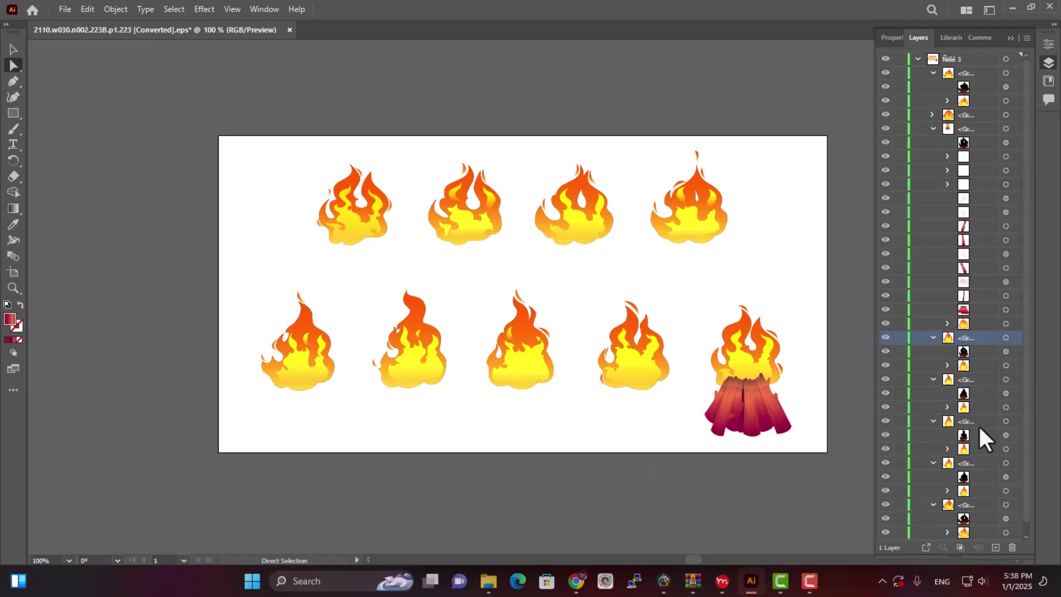
Delete the range of log entries from the fifth lower campfire's group, keeping its flame.
left_click(987, 313)
left_click(975, 142, "shift")
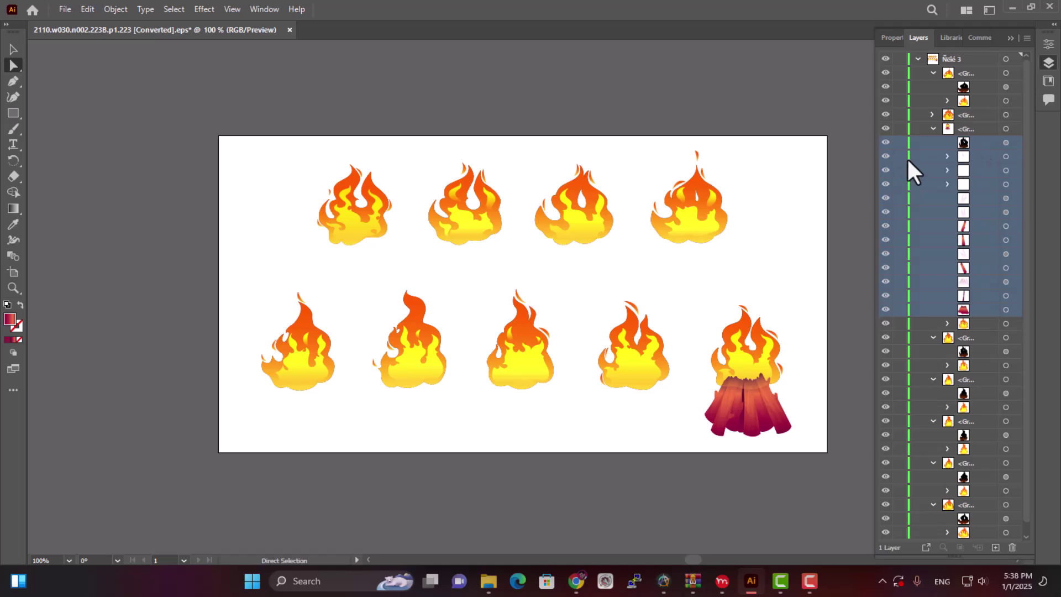
left_click(1012, 546)
Select the first flame in the upper row and export it as a 5x PNG asset to the Fire and Halogen folder.
left_click(13, 48)
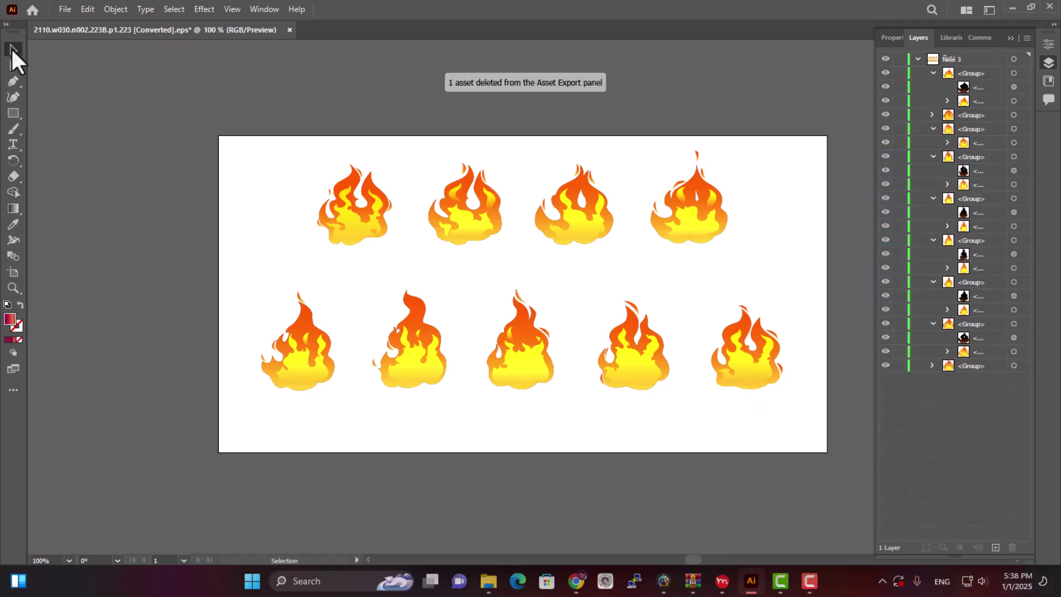
left_click_drag(405, 157, 304, 255)
right_click(334, 227)
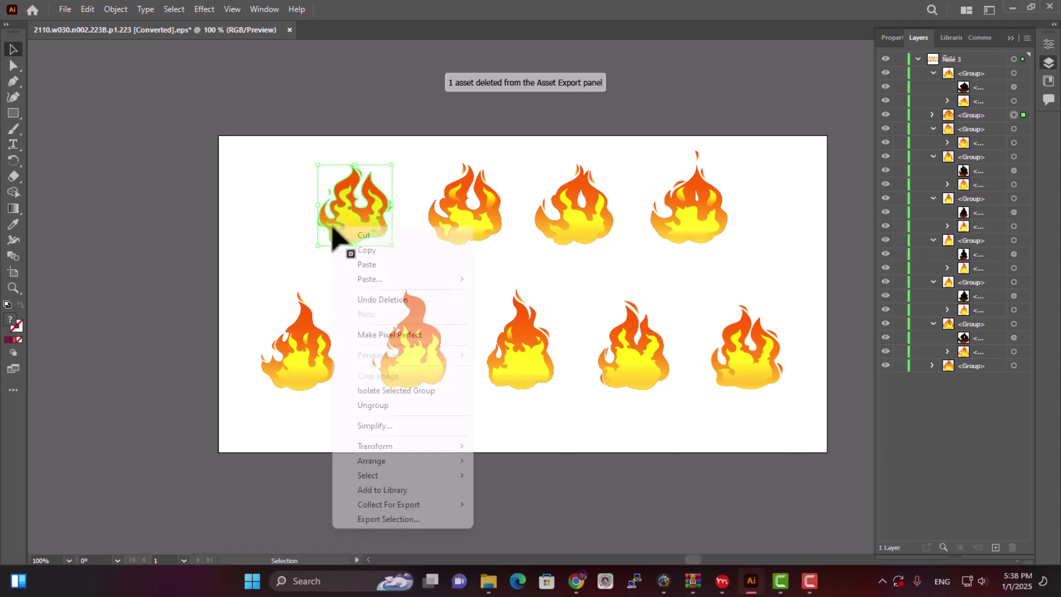
left_click(393, 519)
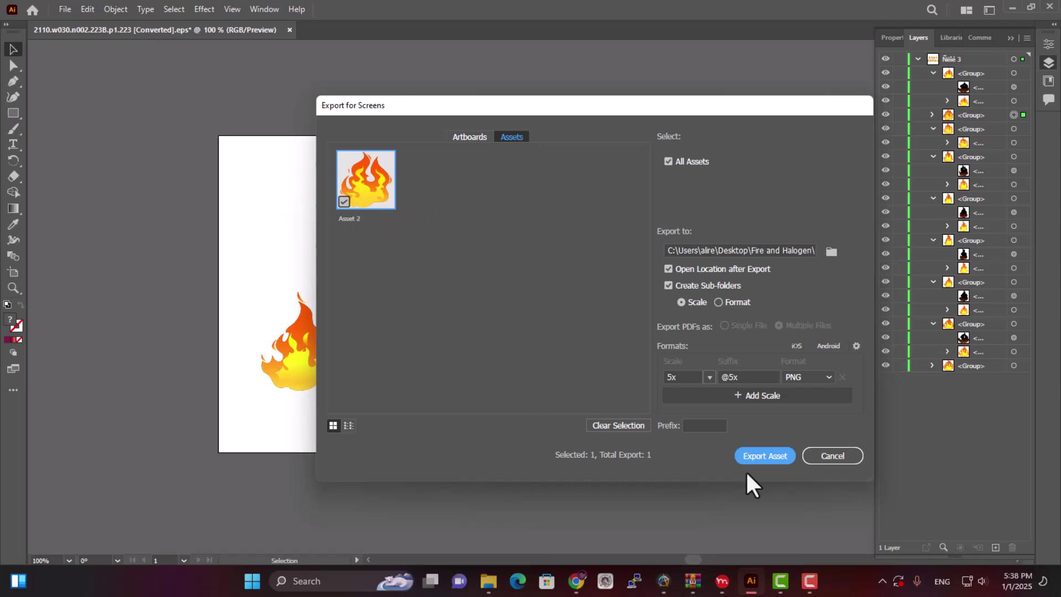
left_click(771, 456)
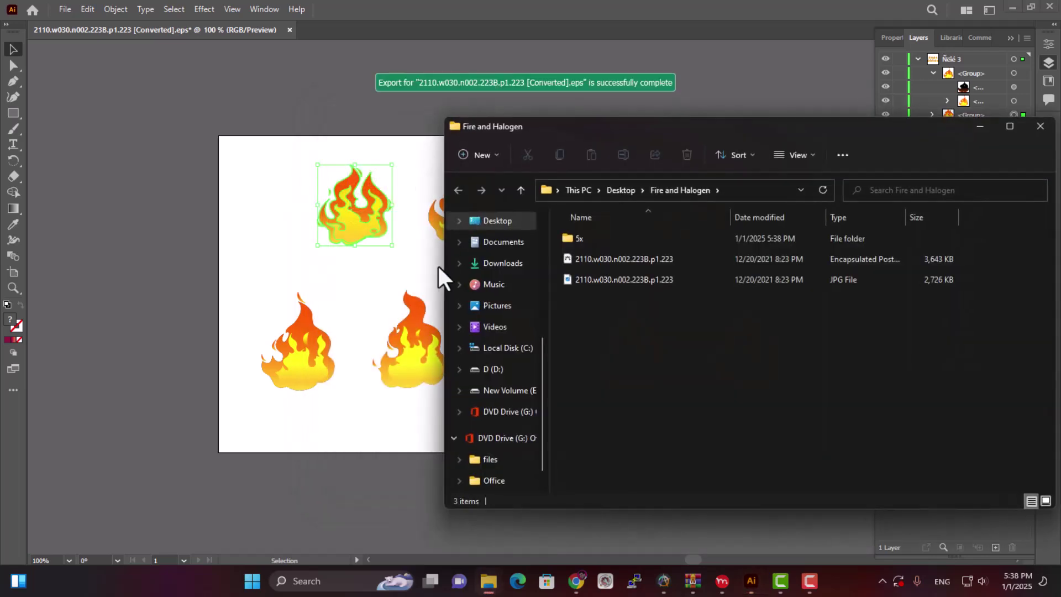
left_click(439, 266)
Select the second flame in the upper row and export it as a 5x PNG asset to the same folder.
left_click(509, 166)
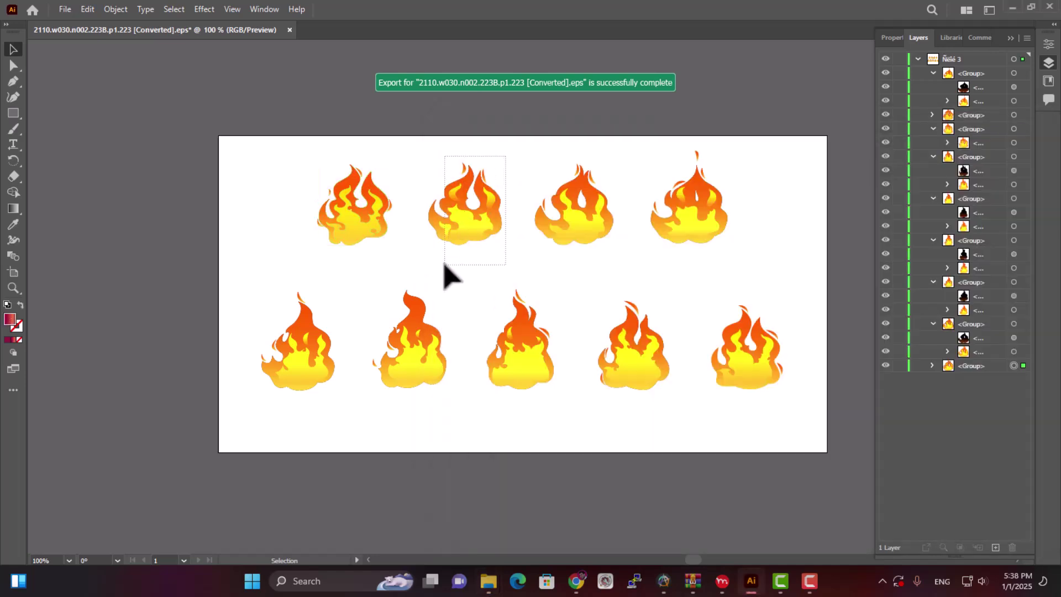
right_click(464, 232)
left_click(529, 522)
left_click(757, 450)
left_click(387, 313)
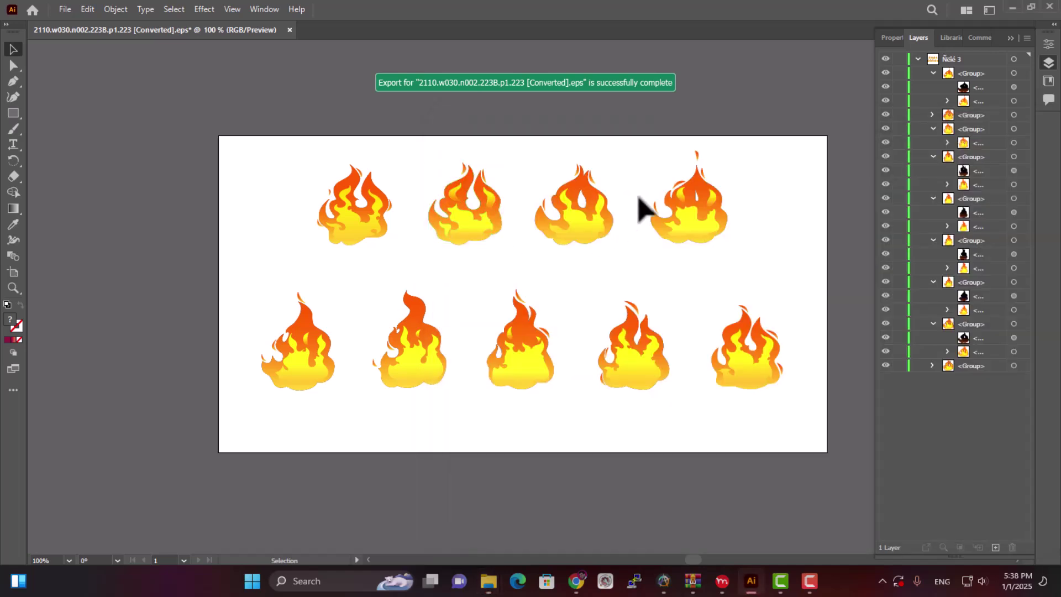
Select the third flame in the upper row and export it as a 5x PNG asset.
left_click(550, 246)
right_click(558, 224)
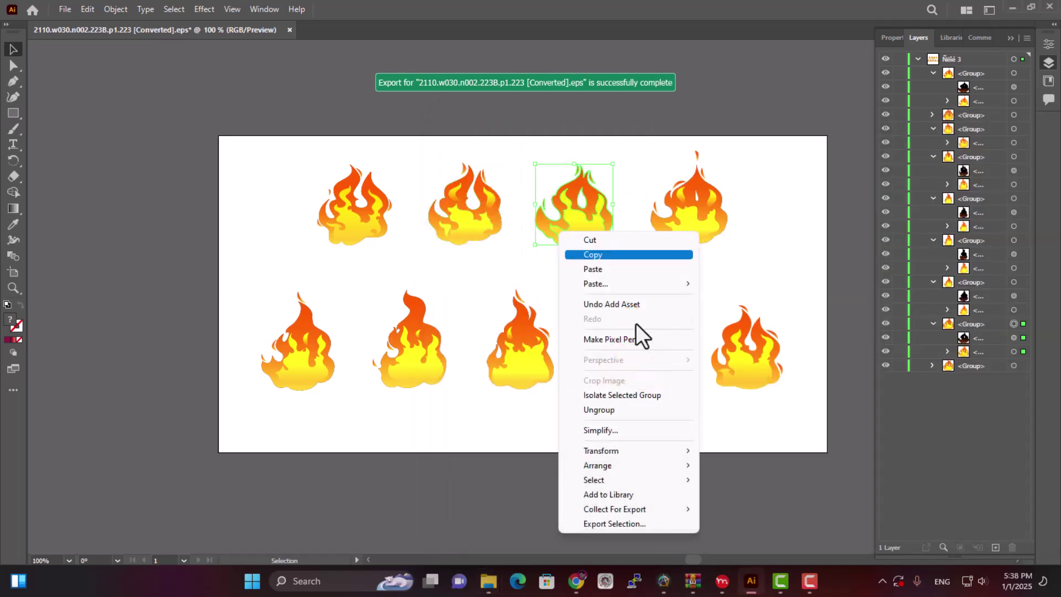
left_click(681, 524)
left_click(740, 456)
left_click(733, 88)
Select the fourth flame in the upper row and export it as a 5x PNG asset.
left_click_drag(744, 156, 671, 267)
right_click(688, 265)
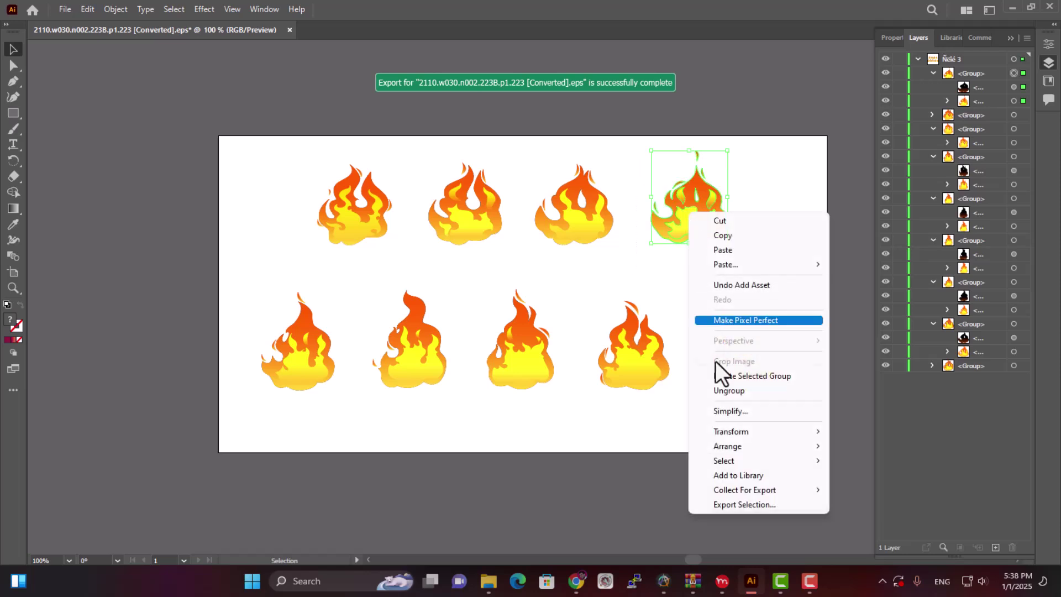
left_click(752, 509)
left_click(756, 454)
Select the first flame in the lower row and export it as a 5x PNG asset.
left_click_drag(353, 276, 277, 396)
right_click(311, 387)
left_click(360, 368)
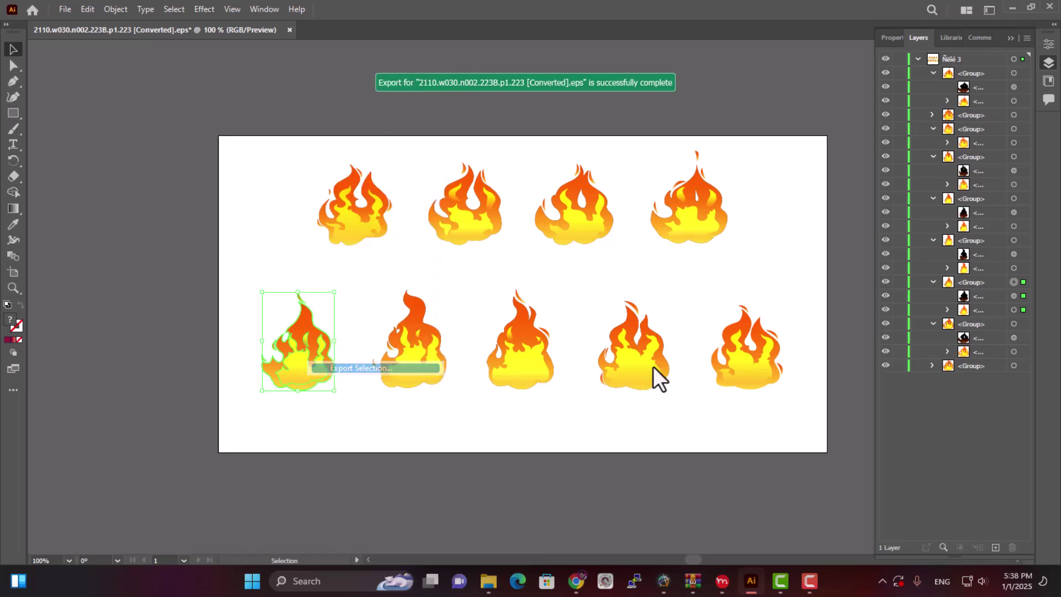
left_click(766, 456)
left_click(292, 429)
Select the second flame in the lower row and export it as a 5x PNG asset.
left_click_drag(462, 286, 394, 379)
right_click(394, 380)
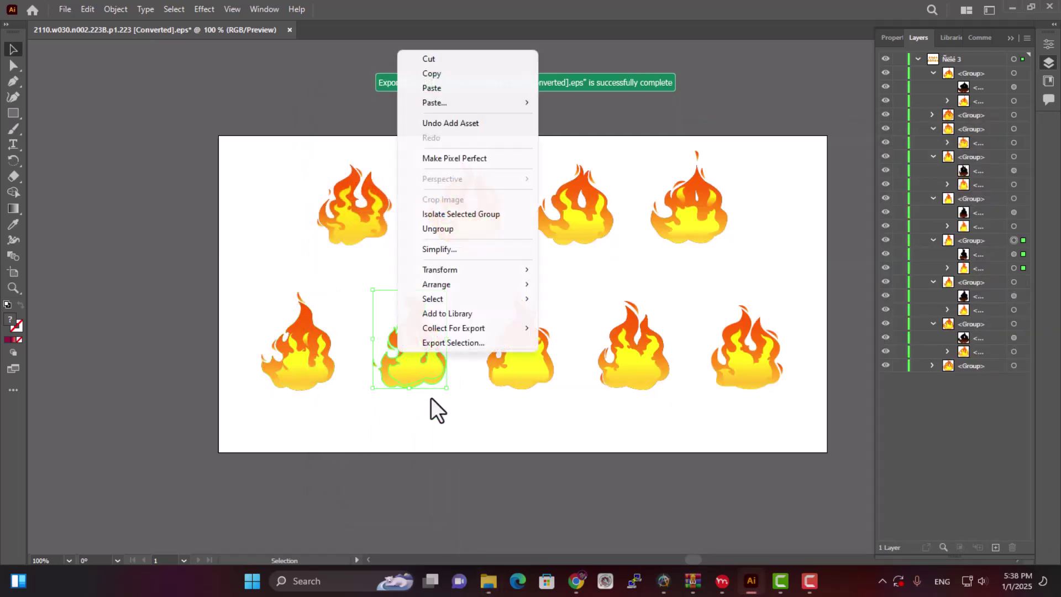
left_click(442, 342)
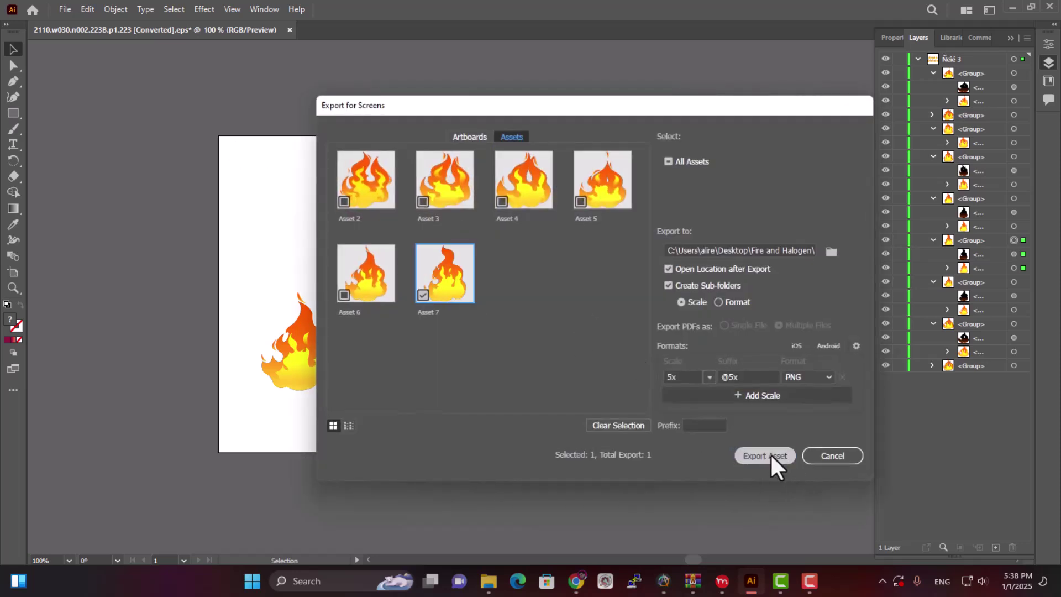
left_click(771, 455)
left_click(396, 462)
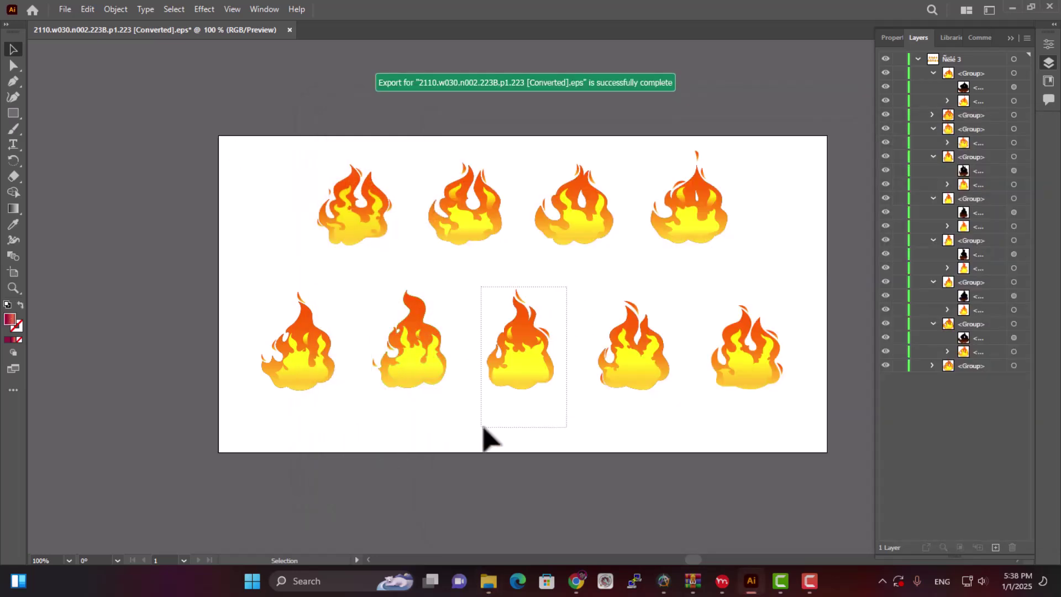
Select the third flame in the lower row and export it as a 5x PNG asset.
right_click(518, 381)
left_click(585, 368)
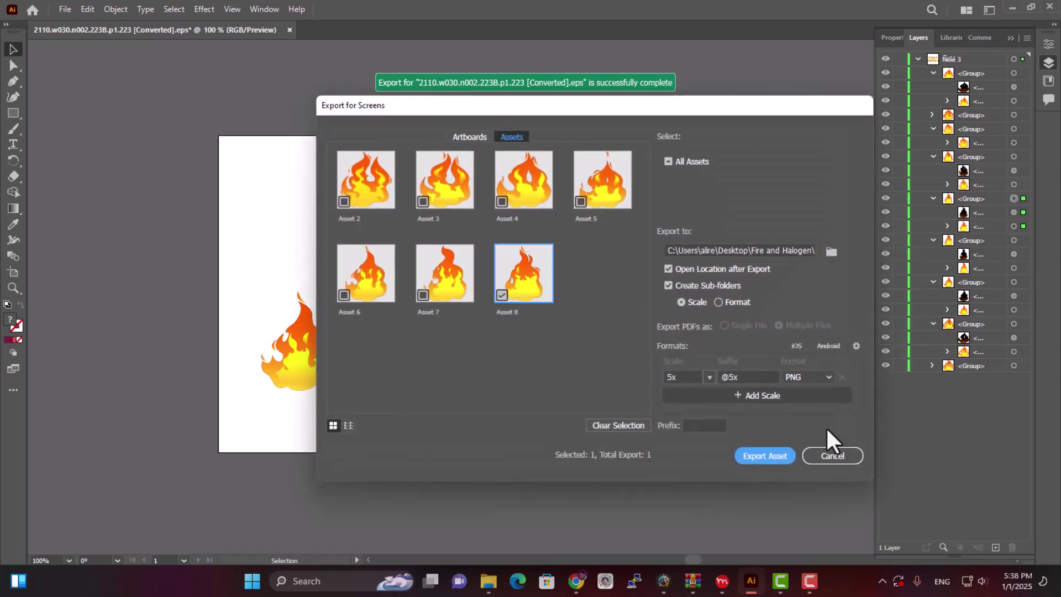
left_click(782, 454)
left_click(357, 291)
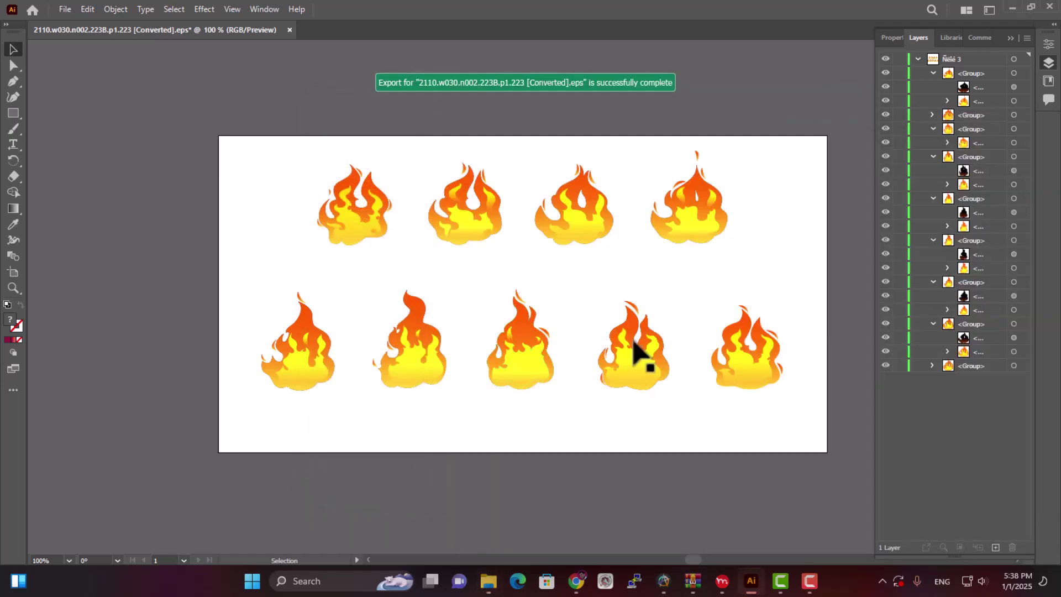
Select the fourth flame in the lower row and export it as a 5x PNG asset.
left_click(612, 380)
right_click(609, 377)
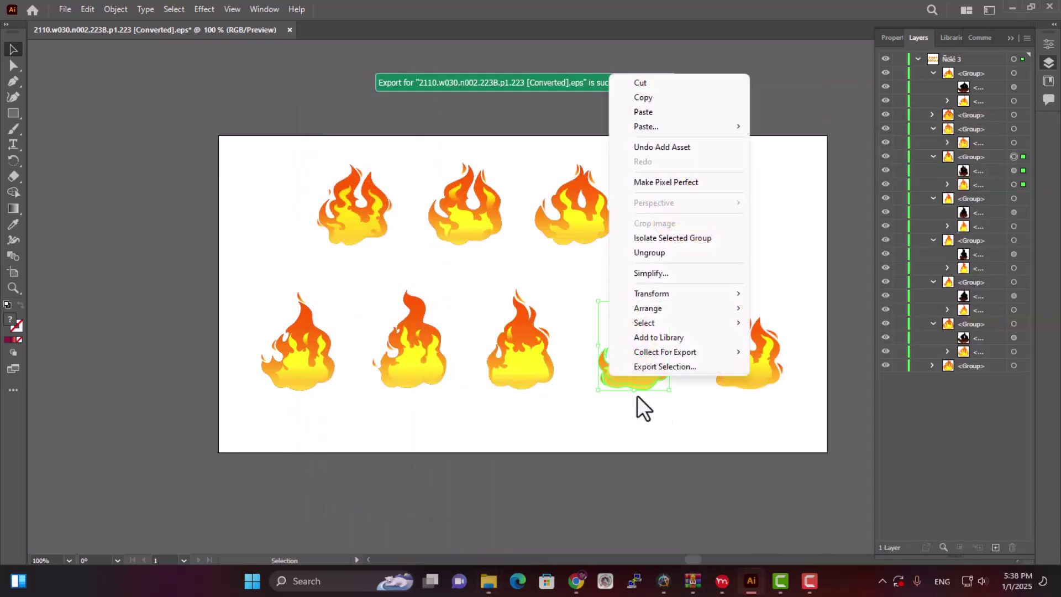
left_click(647, 366)
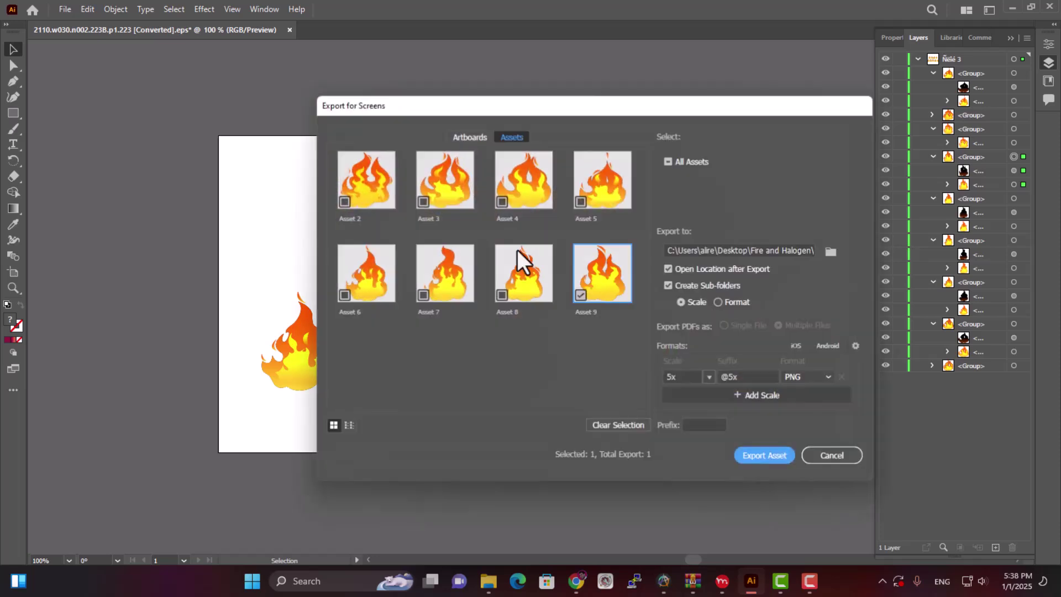
left_click(765, 454)
left_click(334, 427)
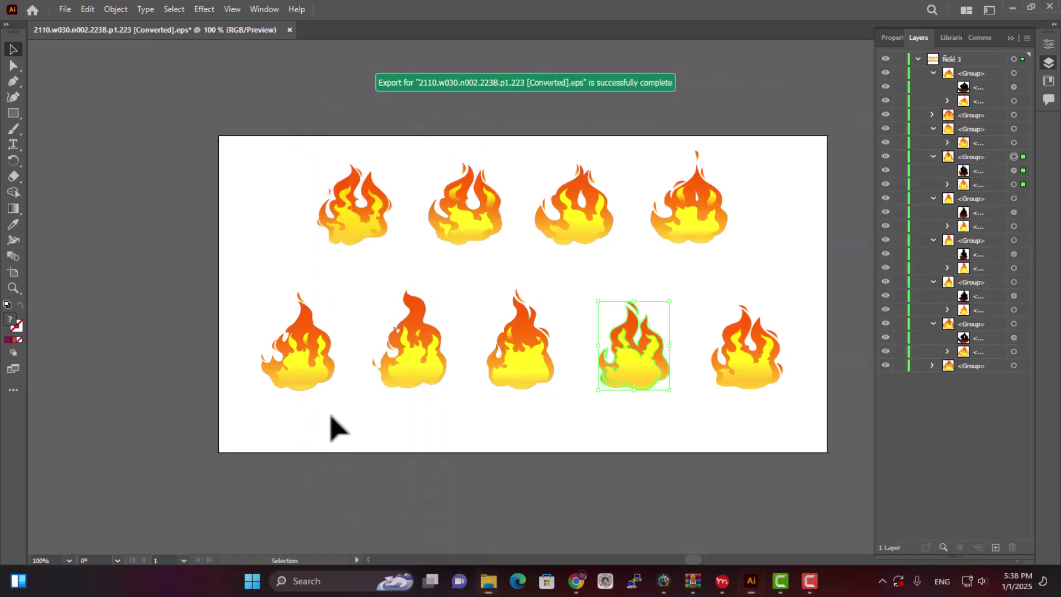
Select the fifth flame in the lower row and export it as a 5x PNG asset.
left_click(746, 379)
right_click(743, 366)
left_click(777, 361)
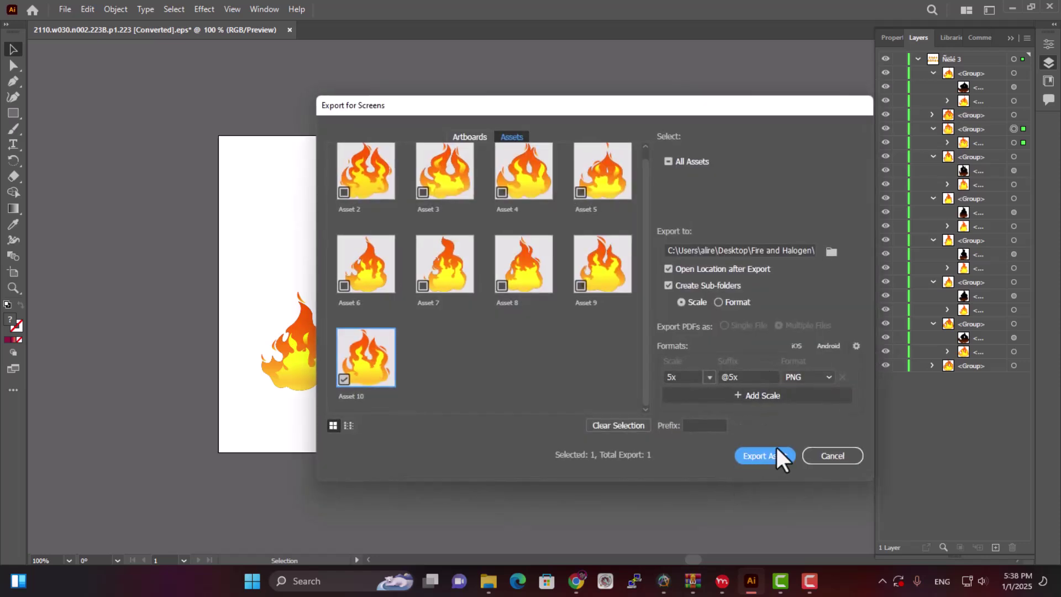
left_click(771, 455)
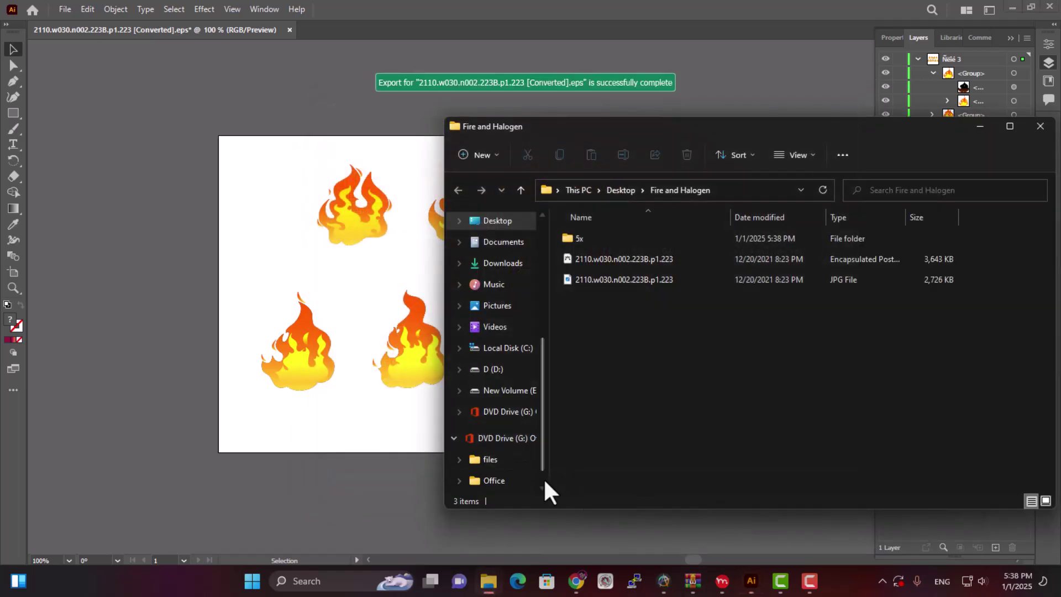
left_click(354, 409)
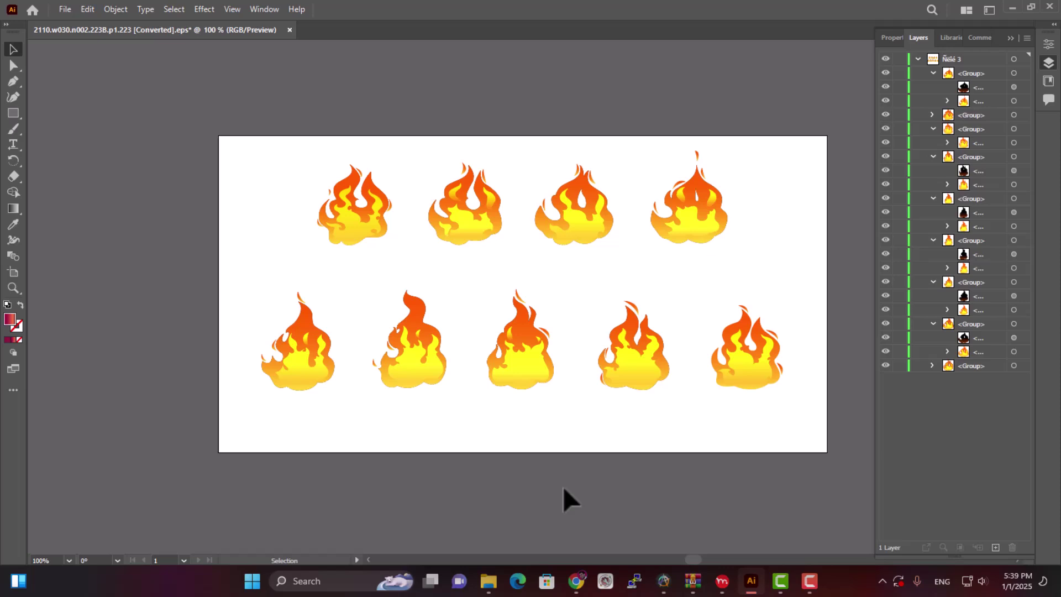
Switch to Moho Pro, close the floating Keyframe window and hide the Style window.
mouse_move(488, 580)
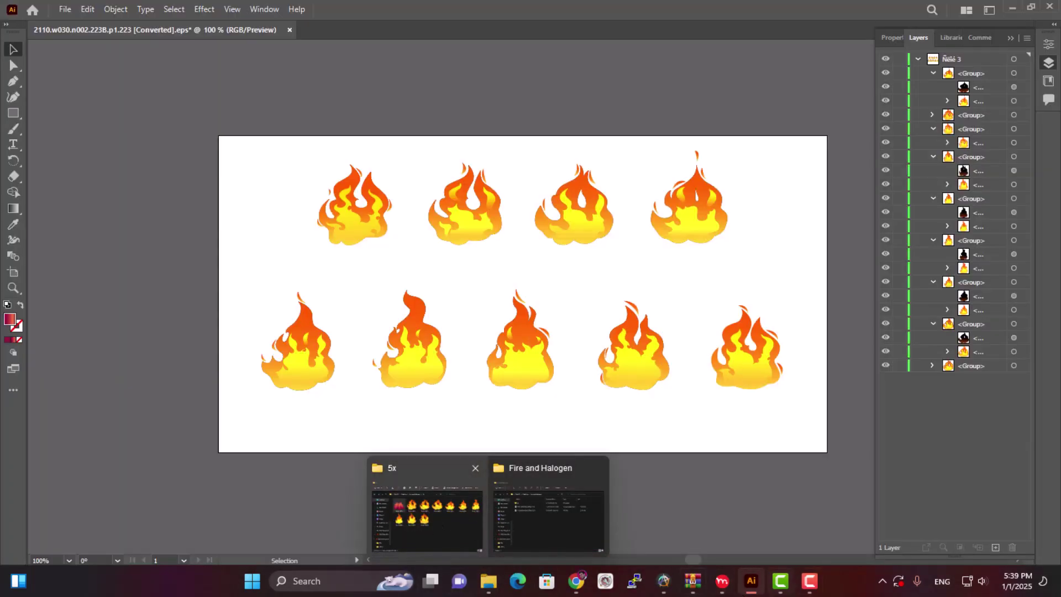
left_click(720, 579)
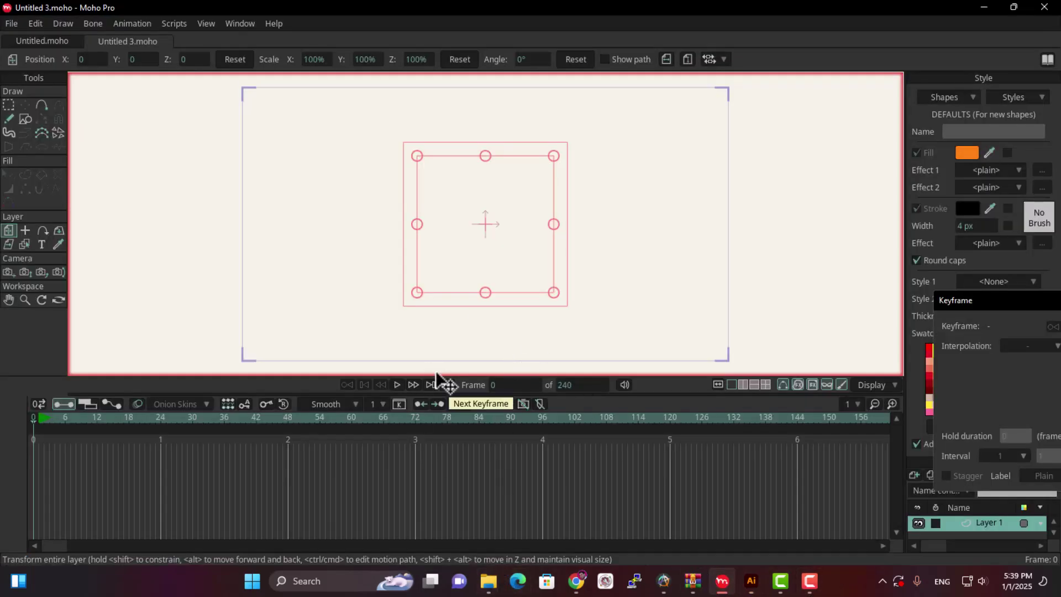
left_click_drag(1034, 297, 648, 100)
left_click(697, 99)
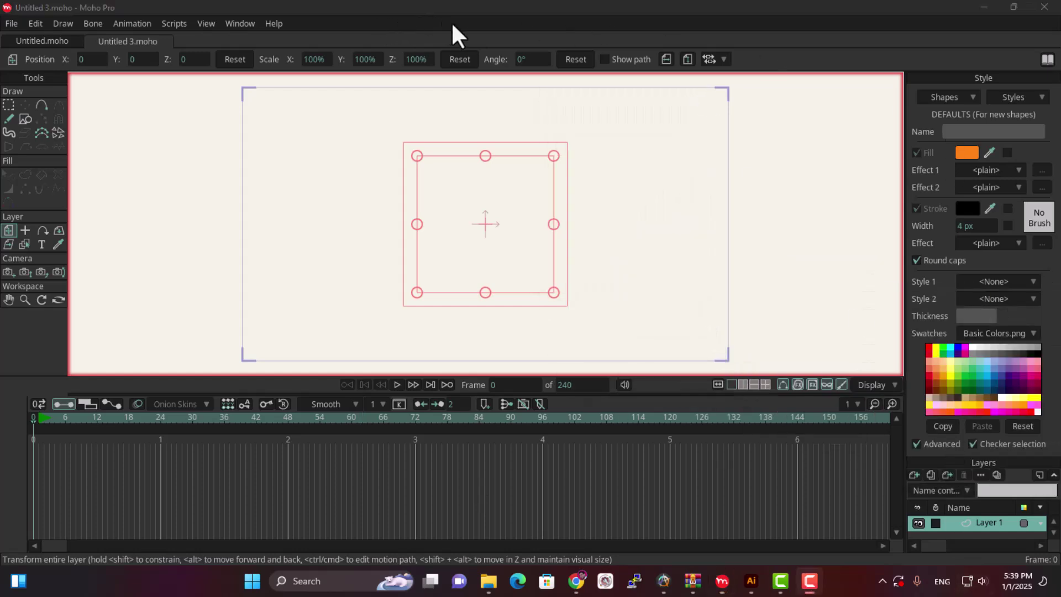
left_click(238, 24)
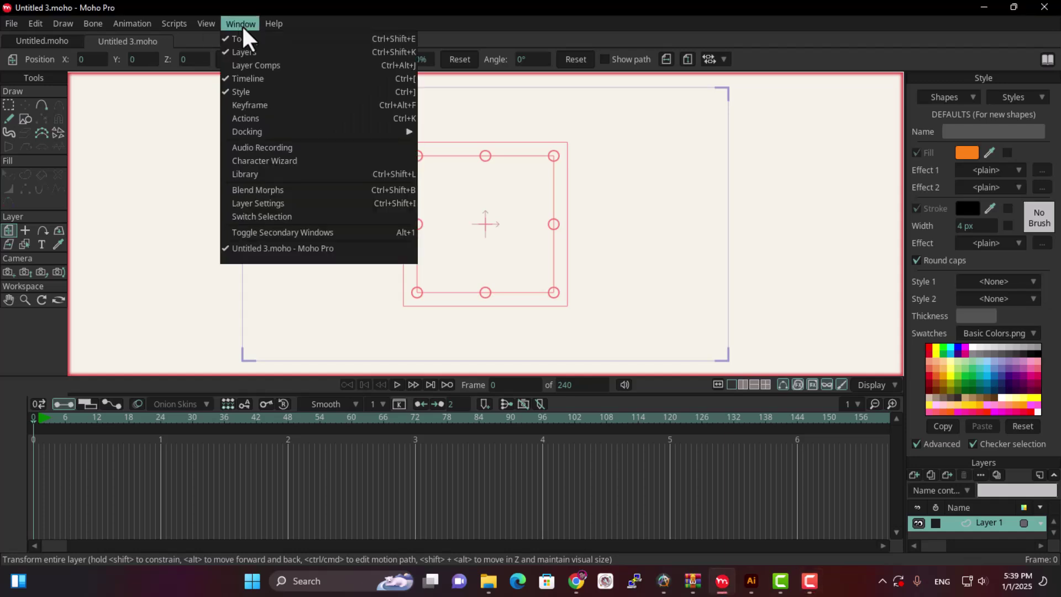
key("ctrl+bracketright")
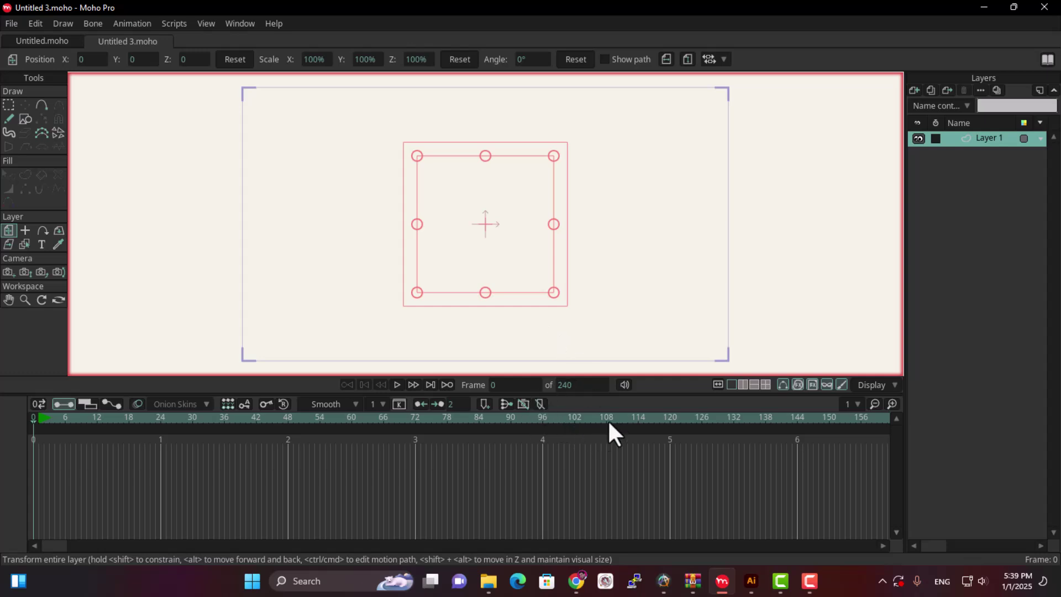
Import all ten PNG assets, Asset 1@5x to Asset 10@5x, from the 5x folder into the Untitled 3.moho project.
mouse_move(486, 585)
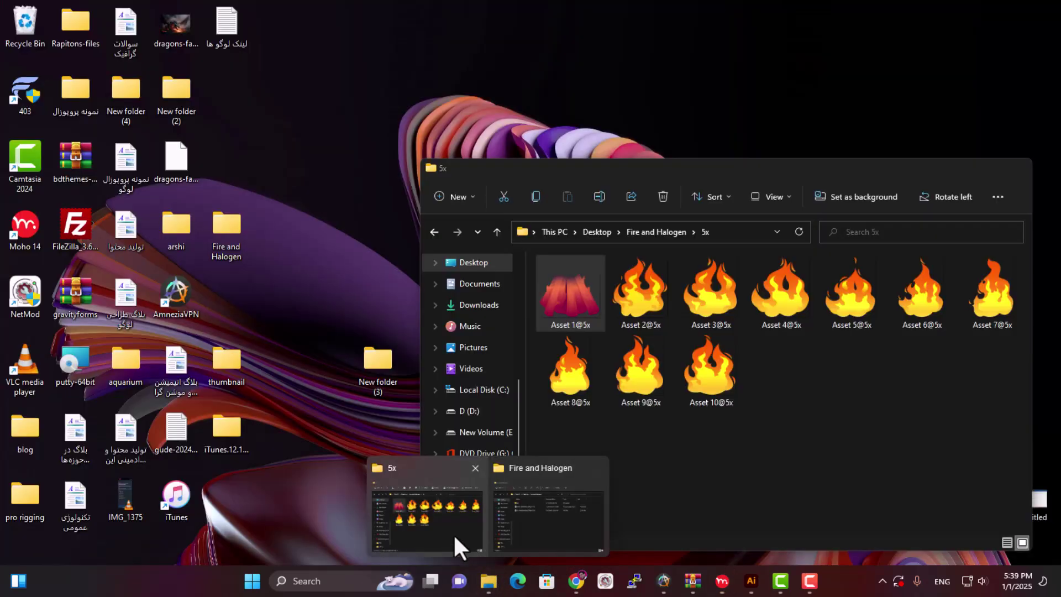
left_click(453, 533)
left_click(643, 294)
left_click_drag(716, 170, 591, 124)
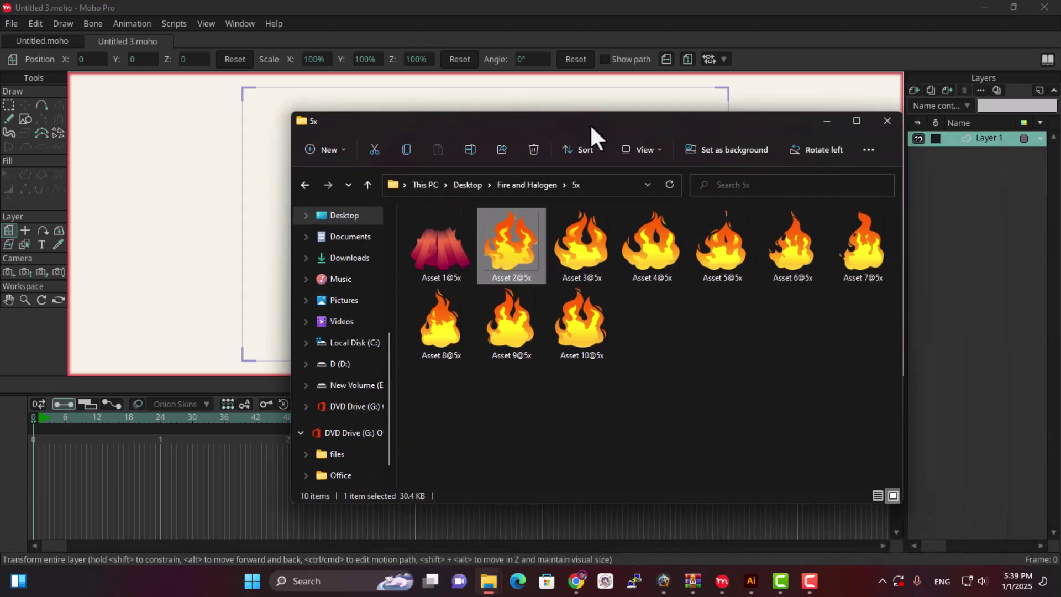
left_click(589, 340, "shift")
left_click_drag(502, 244, 439, 244)
left_click(439, 244)
left_click(589, 340, "shift")
left_click_drag(521, 247, 231, 243)
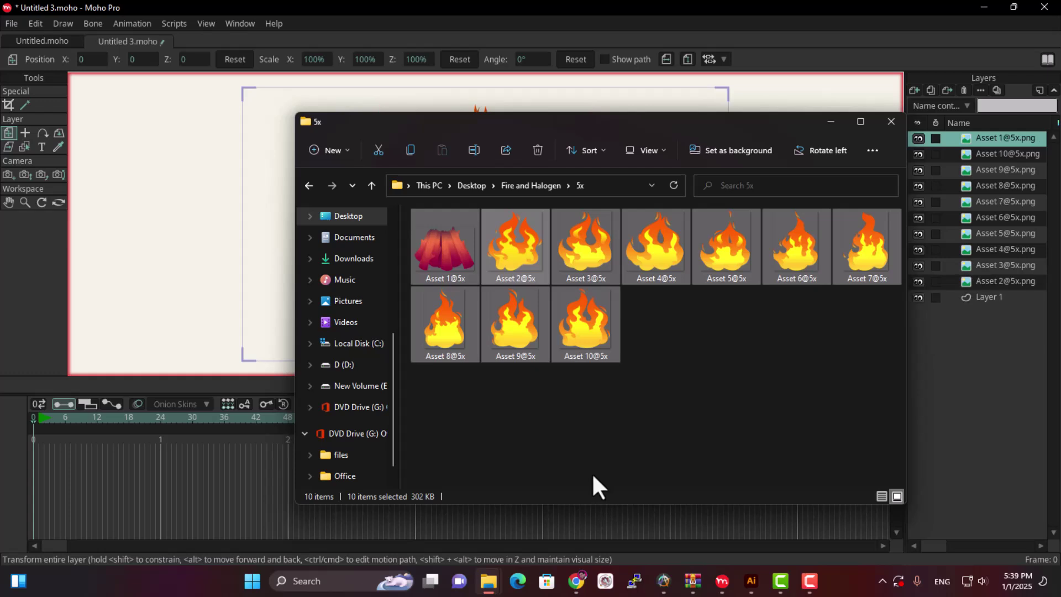
left_click(1014, 365)
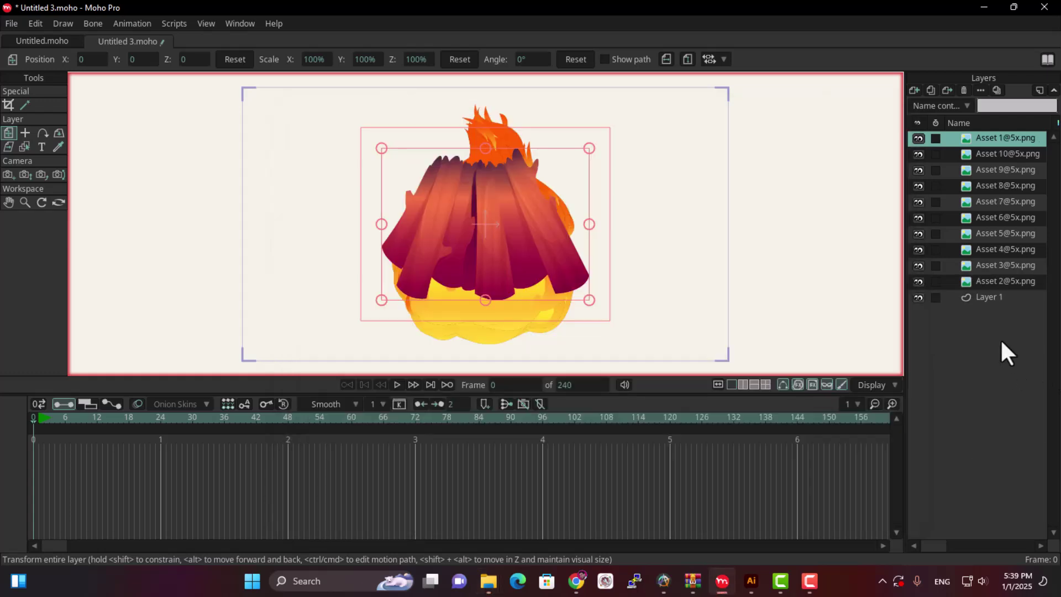
left_click(918, 137)
left_click(917, 136)
left_click(917, 136)
left_click(918, 138)
left_click_drag(988, 138, 990, 292)
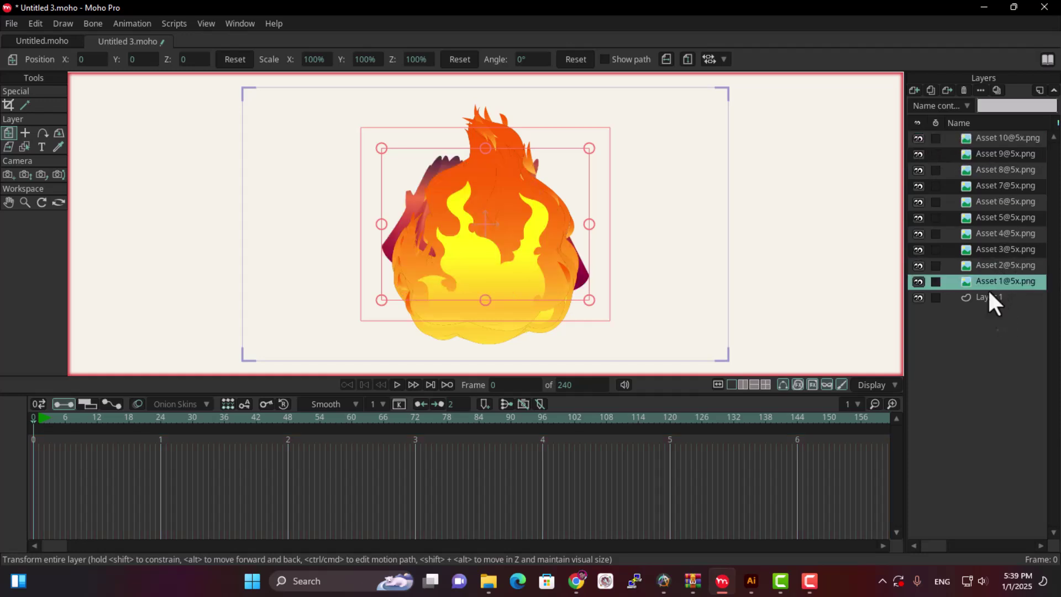
left_click(986, 266)
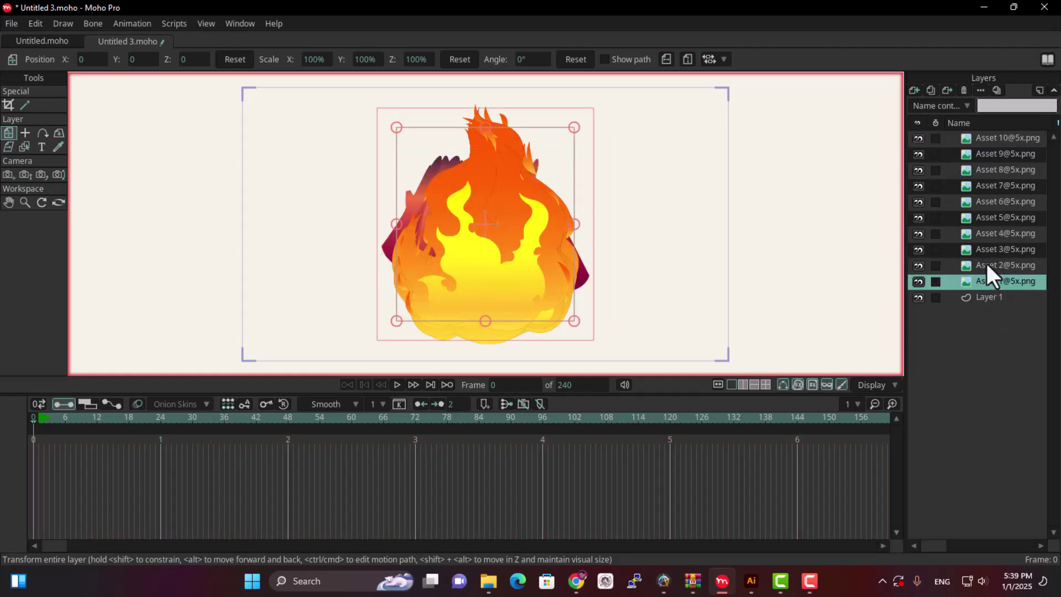
left_click(987, 136, "shift")
left_click_drag(565, 131, 509, 118)
scroll(552, 213, "up", 2)
scroll(549, 225, "down", 4)
scroll(533, 215, "up", 2)
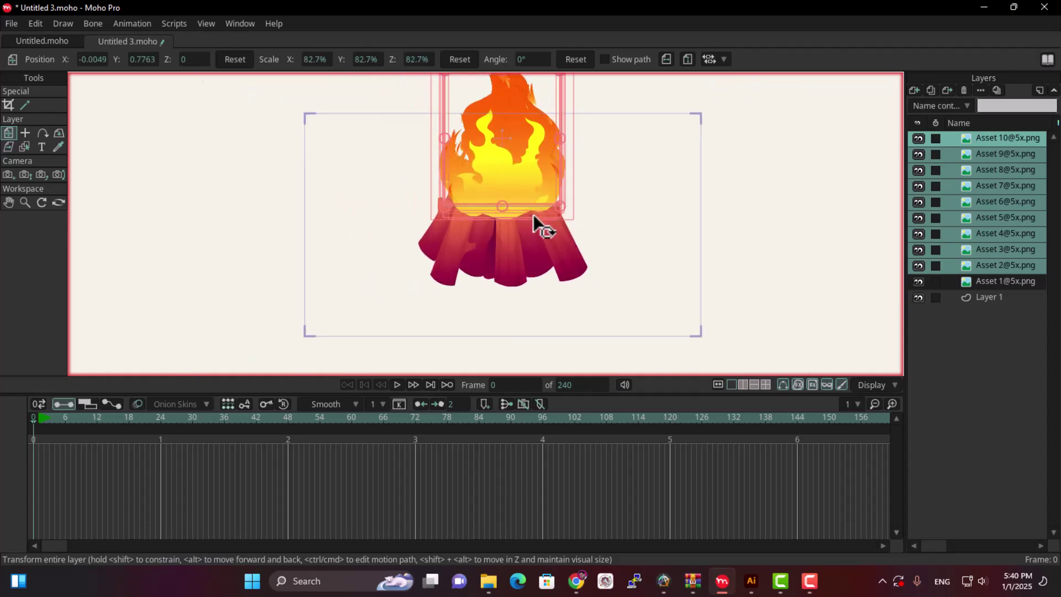
scroll(534, 216, "up", 2)
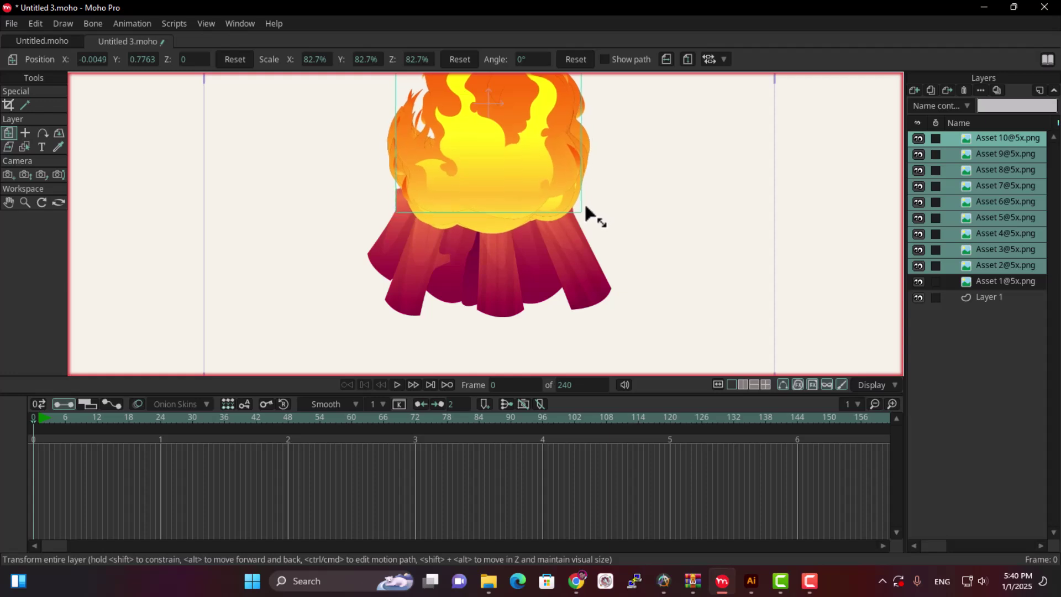
scroll(525, 188, "down", 4)
left_click_drag(518, 173, 531, 218)
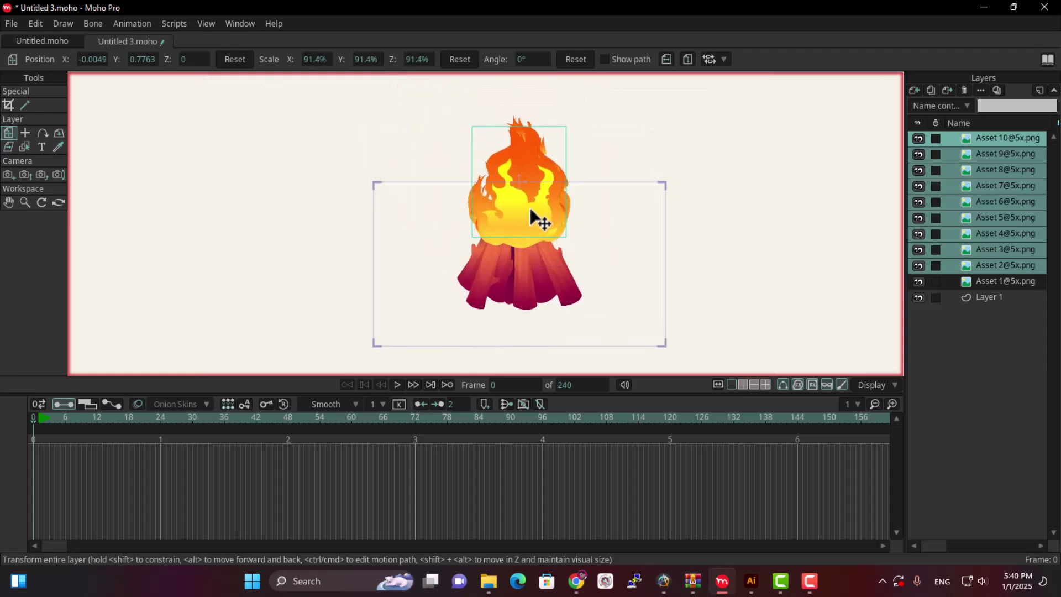
left_click(1017, 281)
mouse_move(993, 172)
left_mouse_down()
mouse_move(1000, 135)
mouse_move(1019, 138)
left_mouse_up()
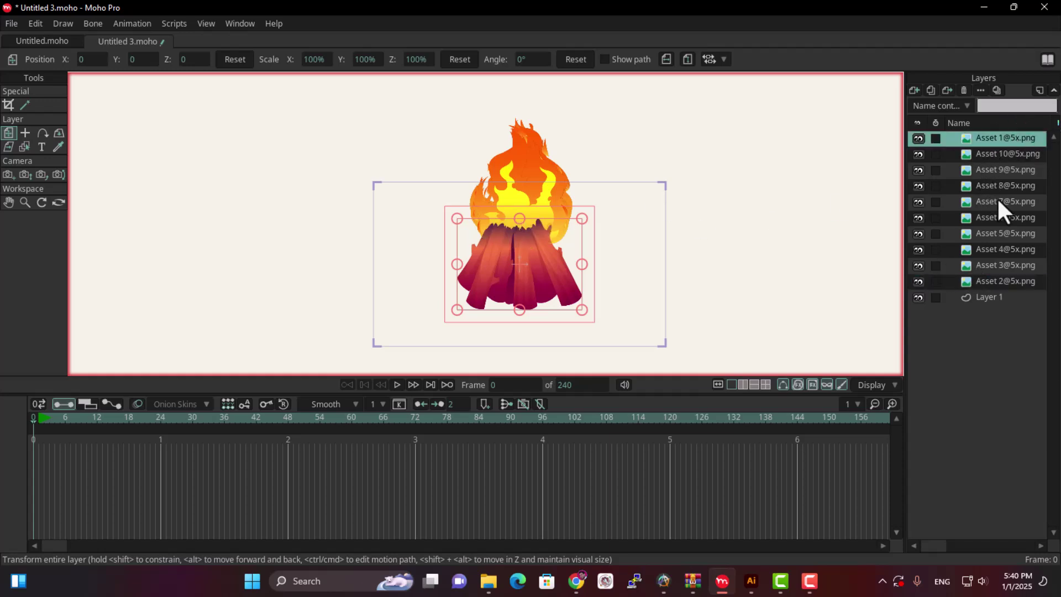
left_click(1007, 155)
left_click(1014, 278, "shift")
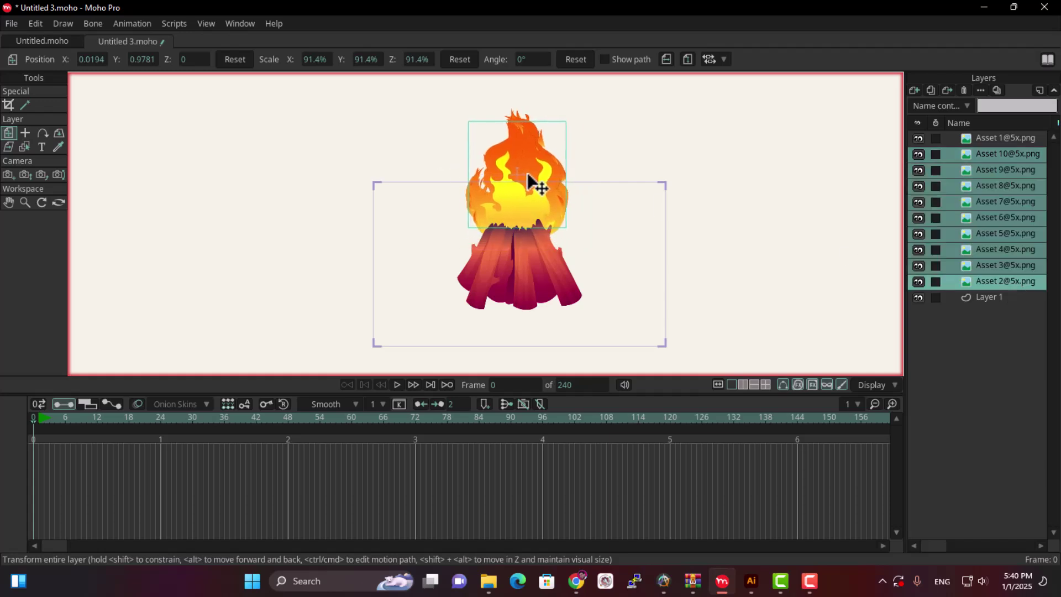
mouse_move(525, 177)
left_mouse_down()
mouse_move(535, 182)
mouse_move(525, 174)
left_mouse_up()
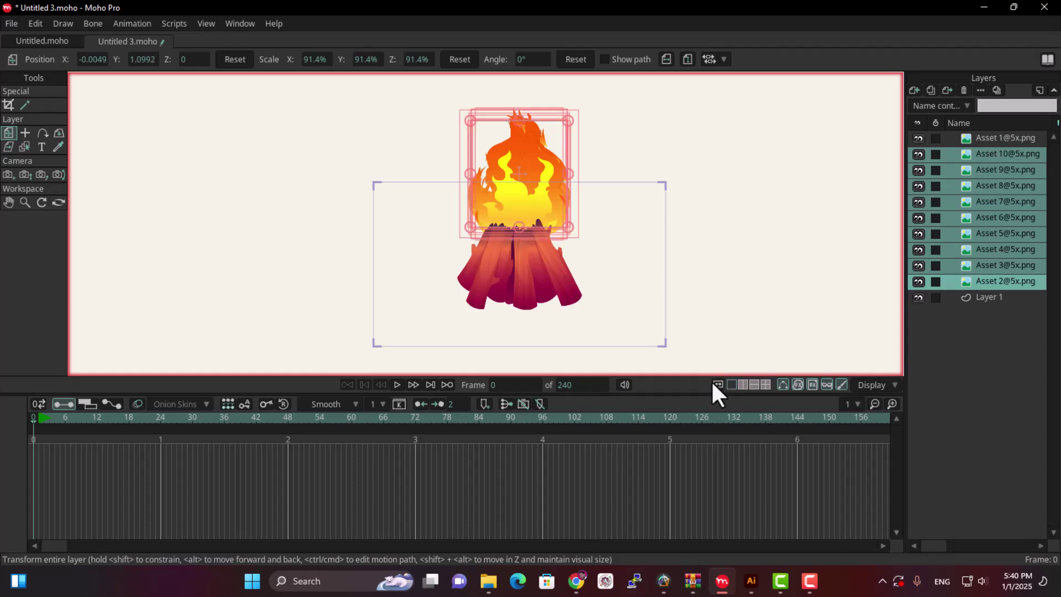
left_click(751, 581)
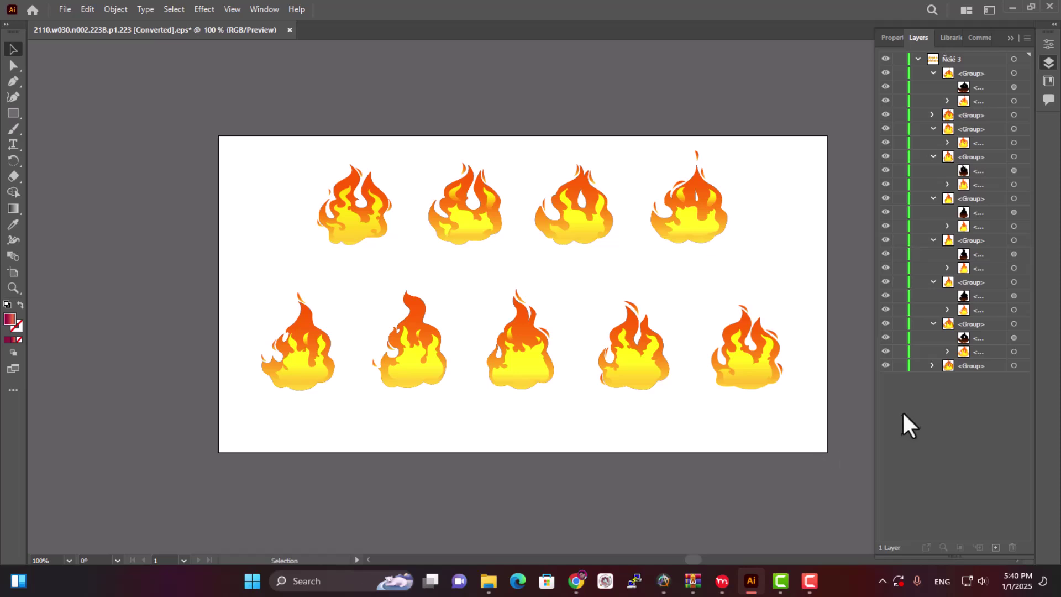
left_click(1014, 337)
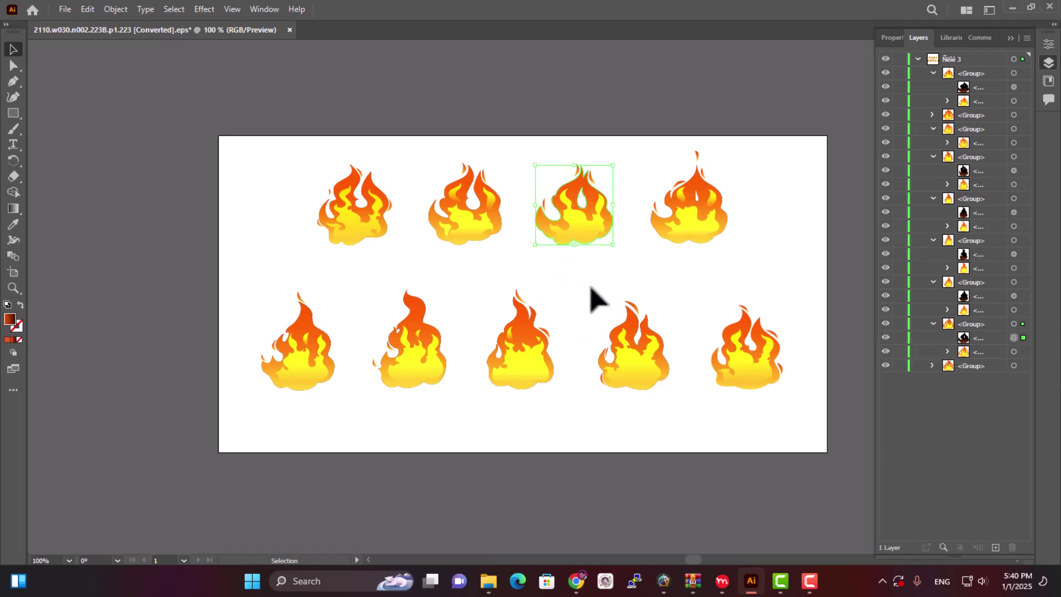
left_click(1023, 337)
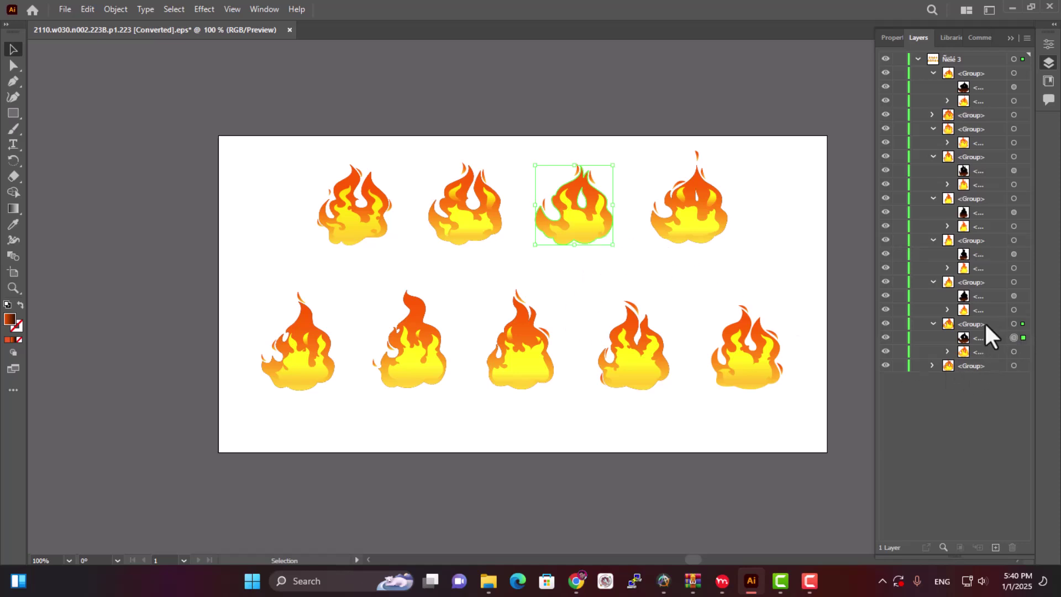
right_click(575, 227)
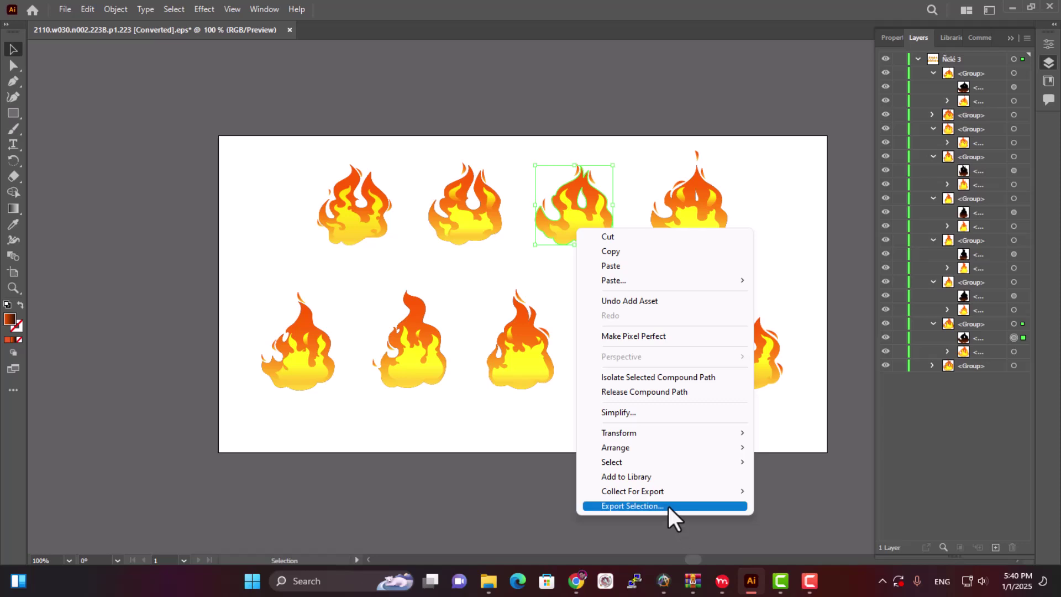
left_click(668, 507)
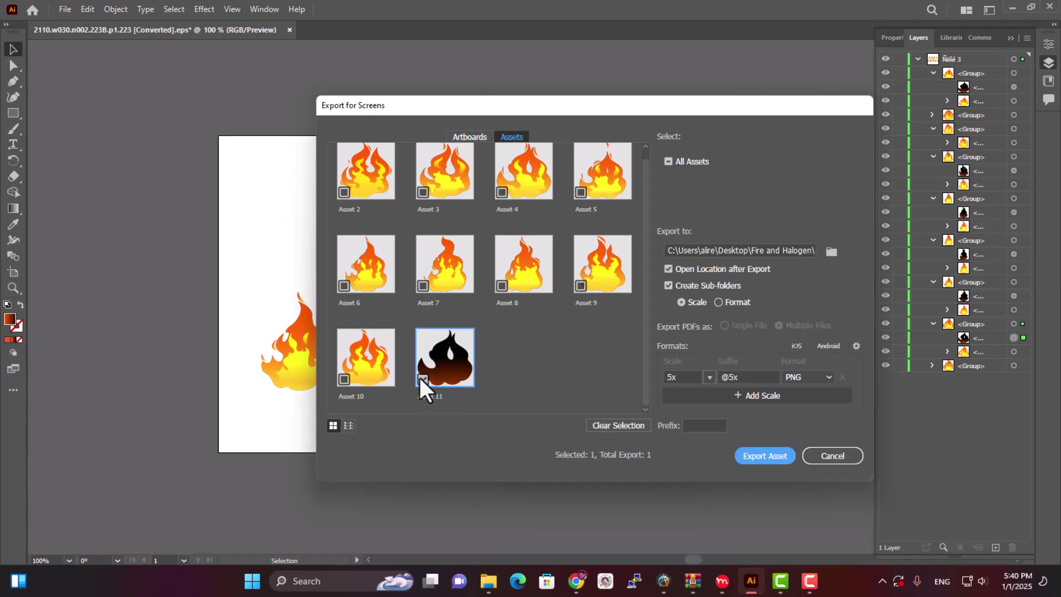
left_click(818, 457)
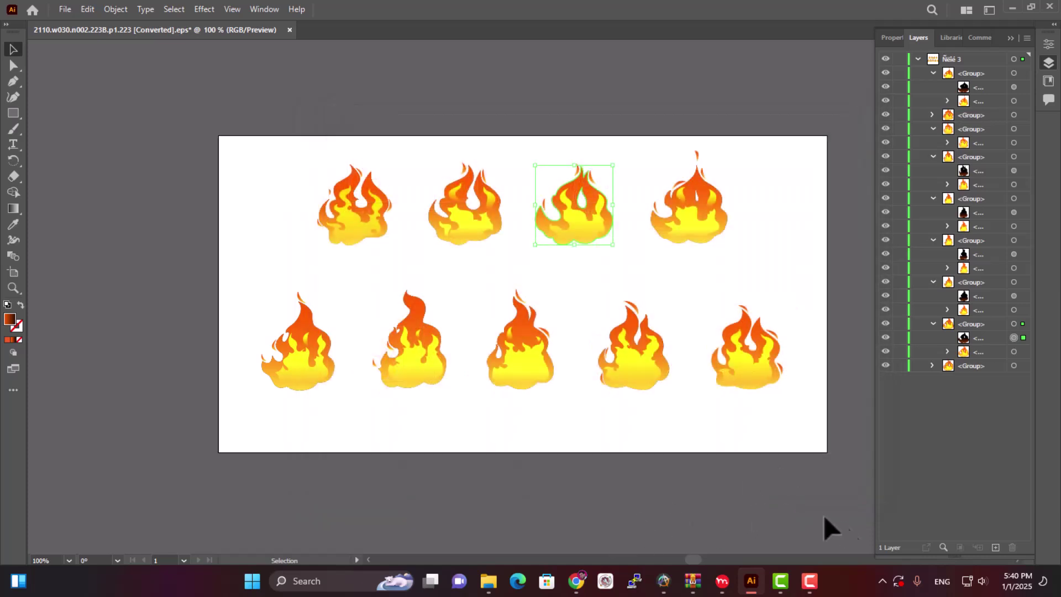
left_click(723, 581)
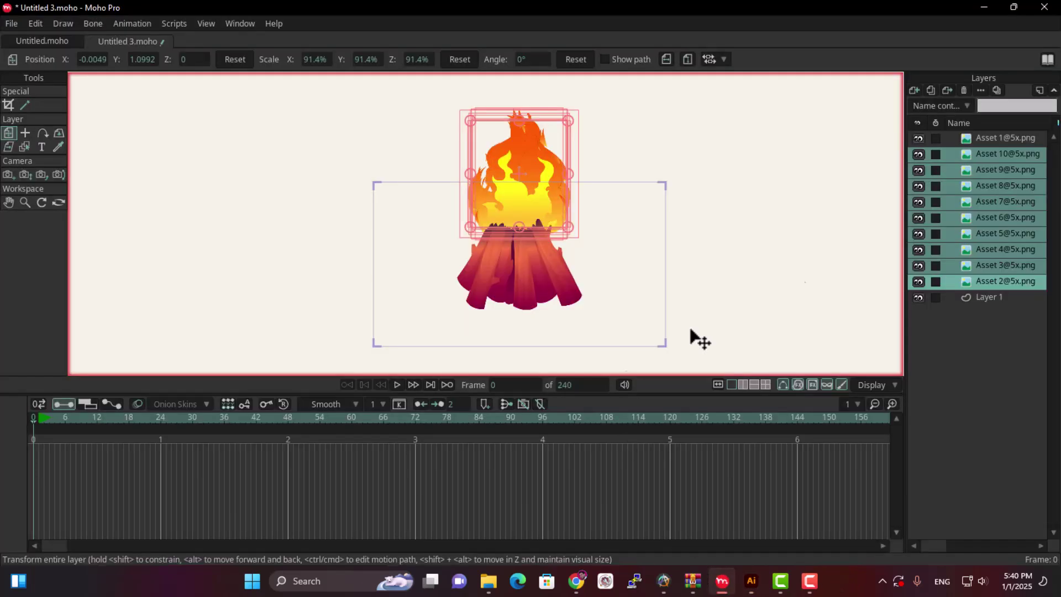
left_click(987, 200)
left_click(1004, 154)
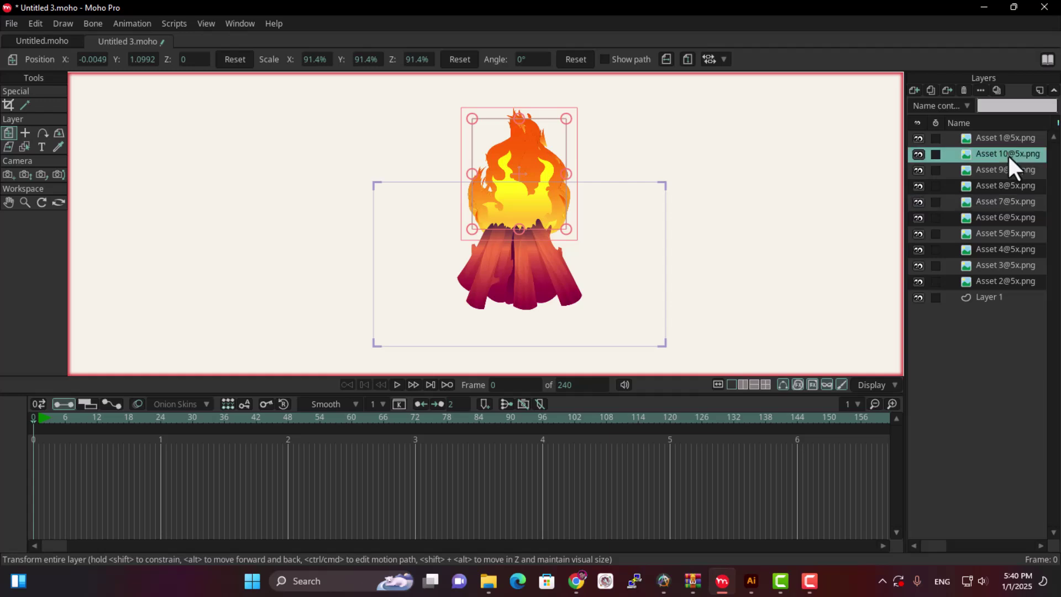
left_click(1007, 171)
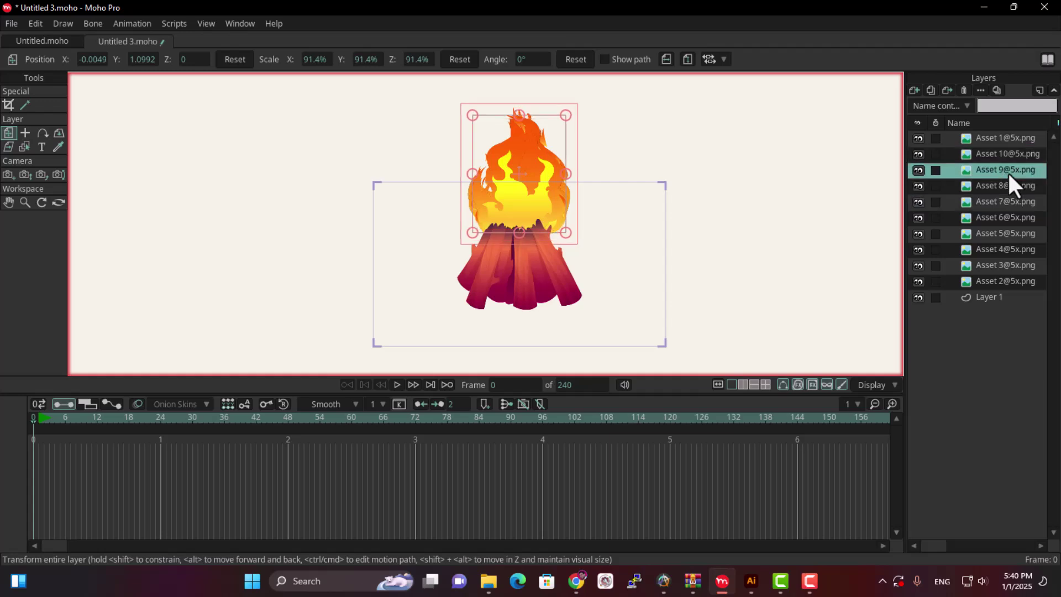
left_click(1009, 280)
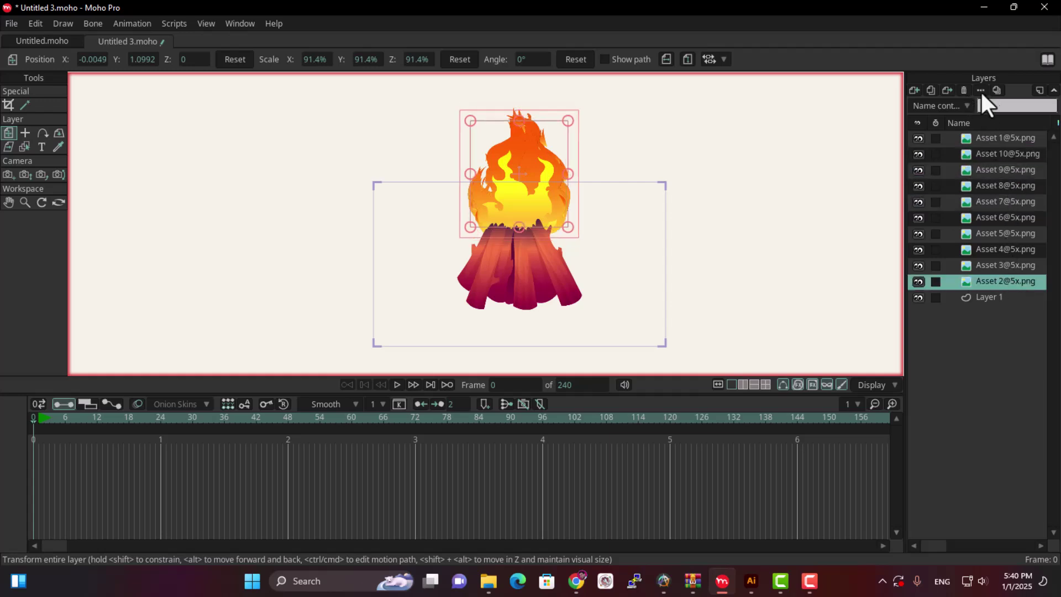
left_click(931, 90)
left_click(1003, 283)
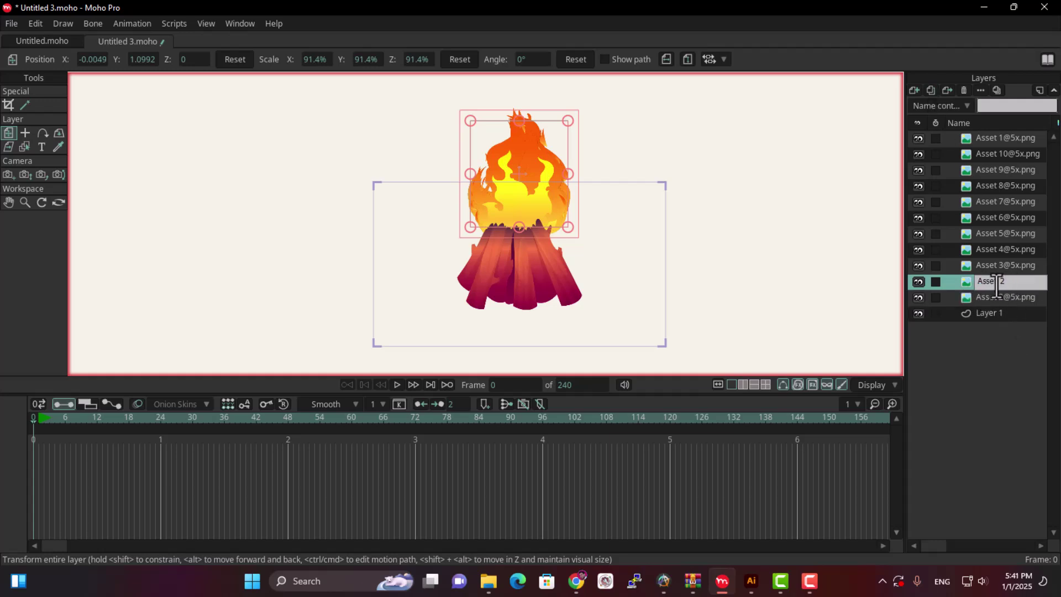
type("--")
key("Return")
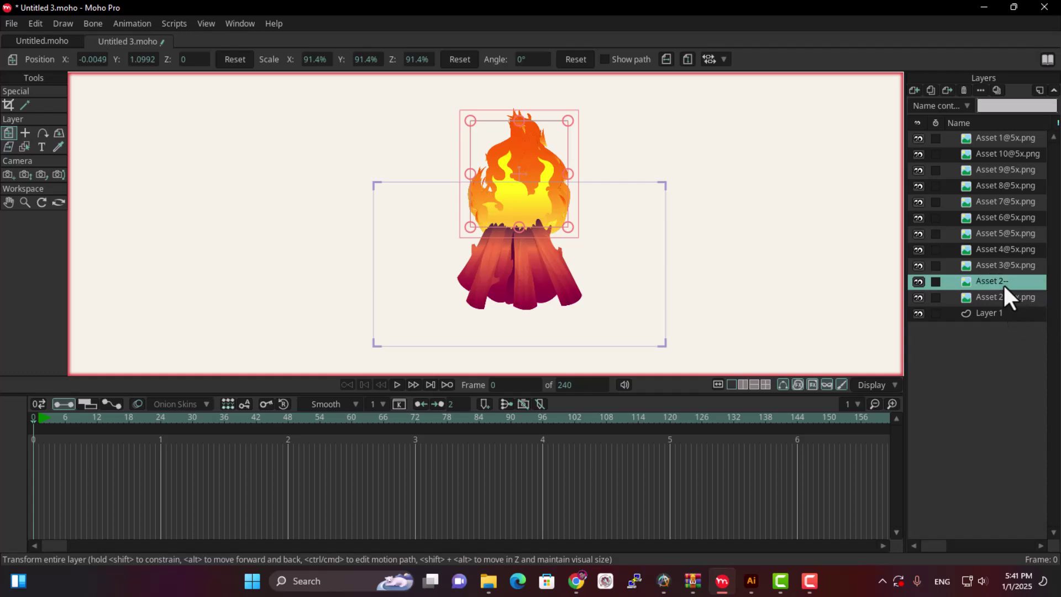
Move the Asset 2-- layer to the top of the stack, scale it to 100% and place it over the flames.
left_click_drag(1004, 284, 983, 133)
left_click_drag(525, 194, 553, 206)
right_click(983, 139)
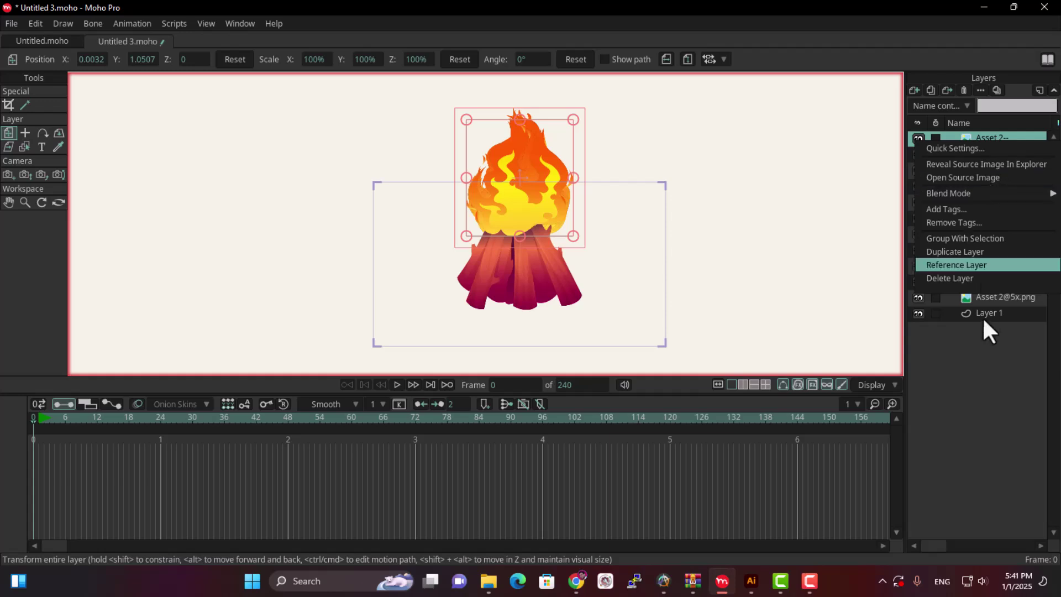
left_click(1000, 135)
Lower the opacity of the Asset 2-- layer in its layer settings.
double_click(1000, 135)
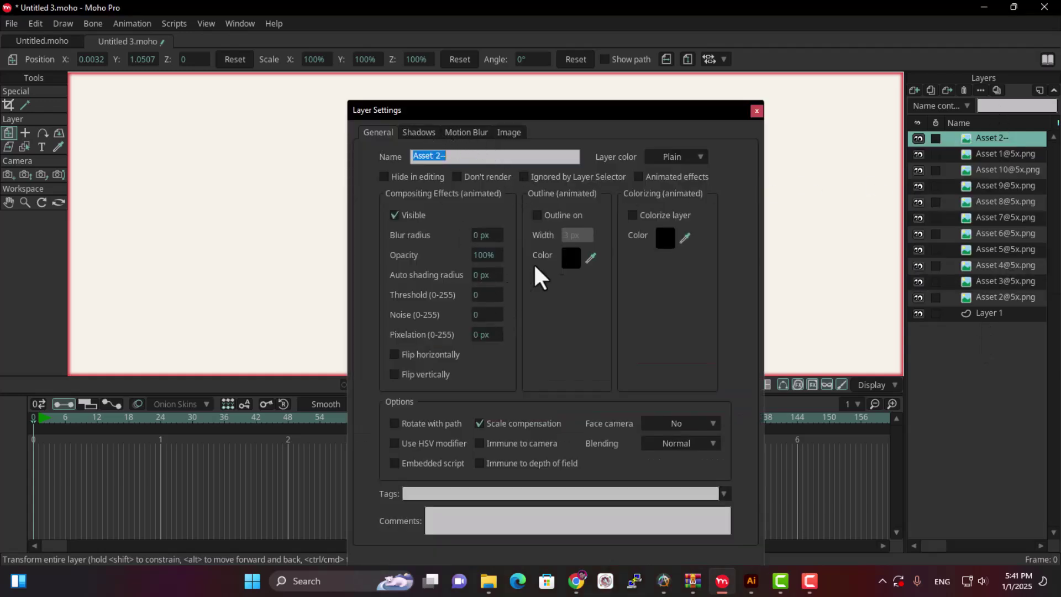
left_click(482, 259)
left_click(481, 258)
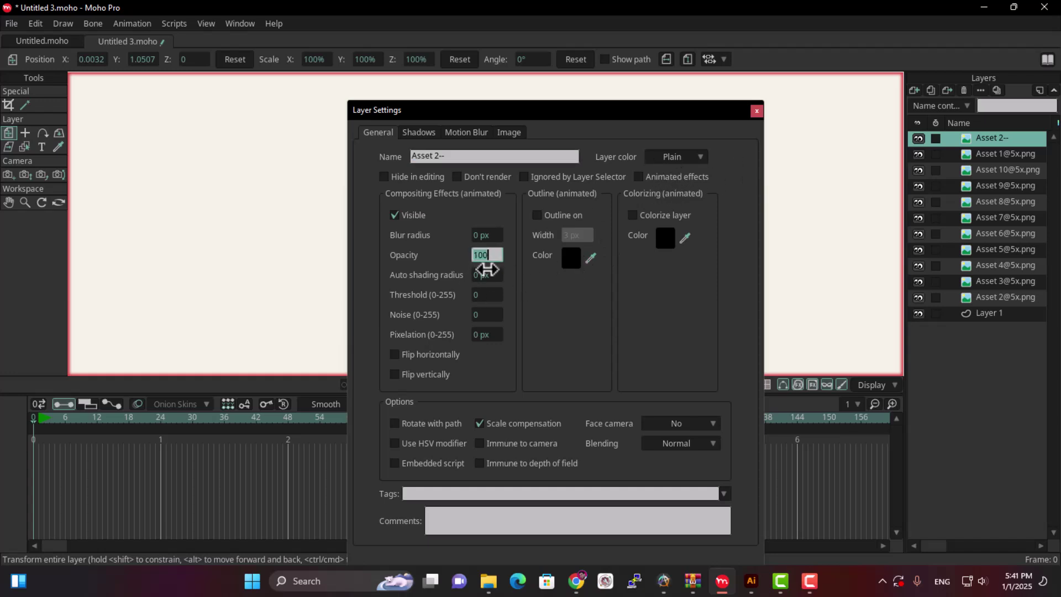
key("Return")
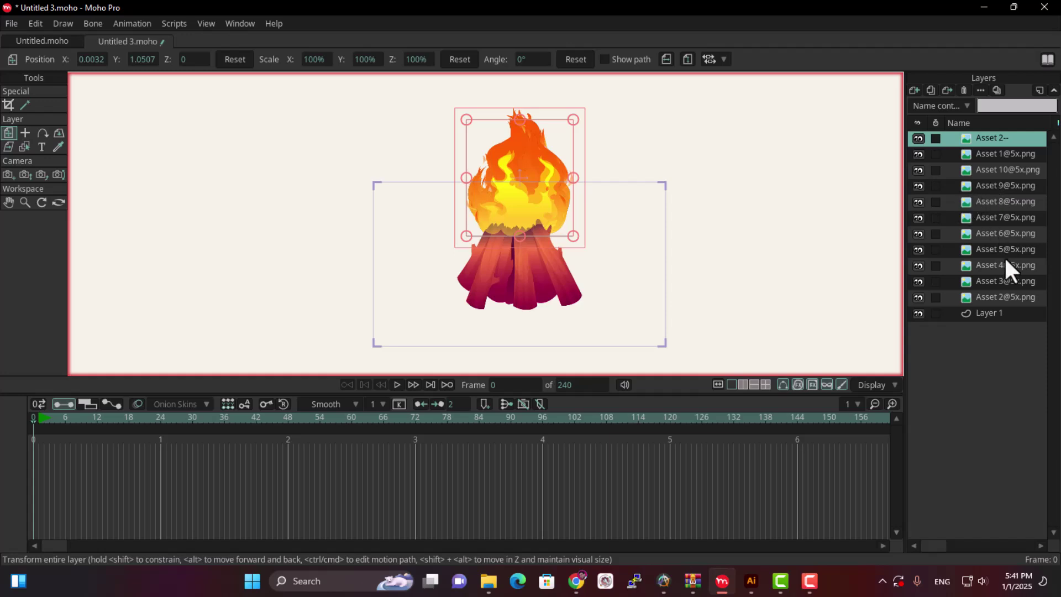
Create a Switch layer directly above the flame layers and name it Fire.
left_click(1014, 293)
left_click(1005, 286)
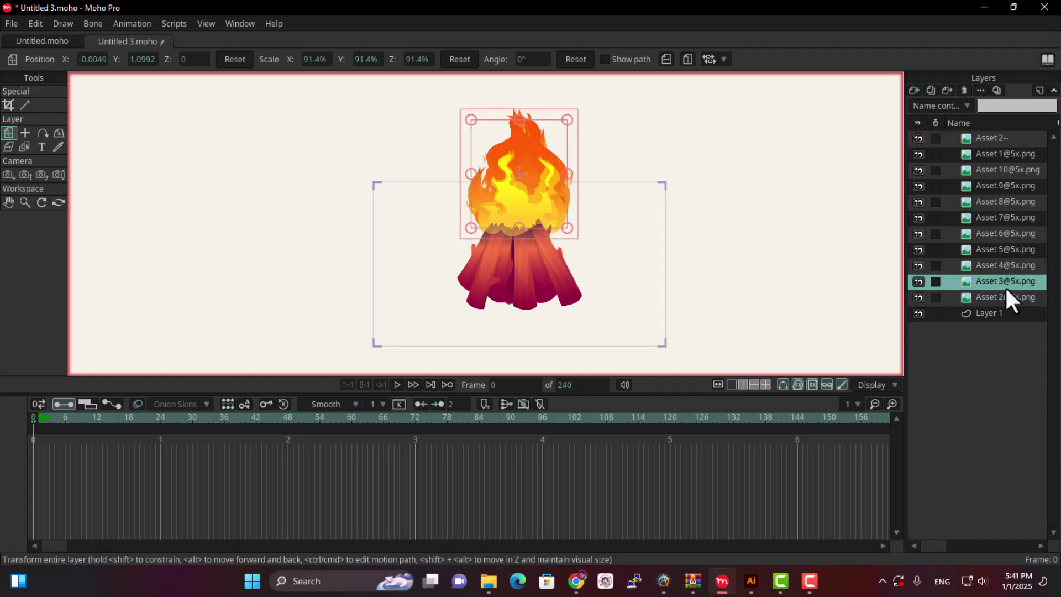
left_click(1011, 296)
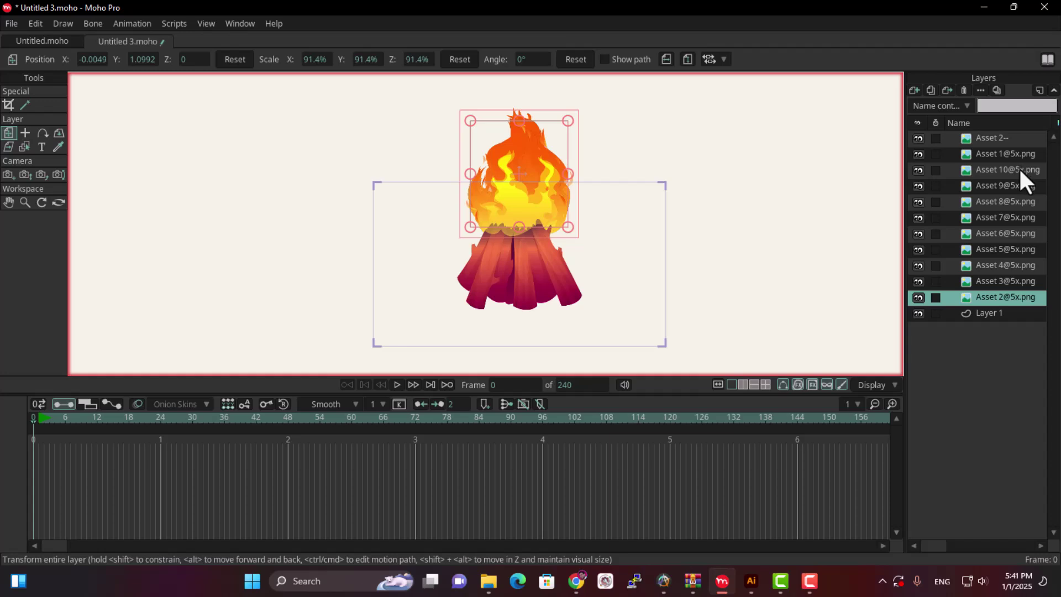
left_click(1017, 170, "shift")
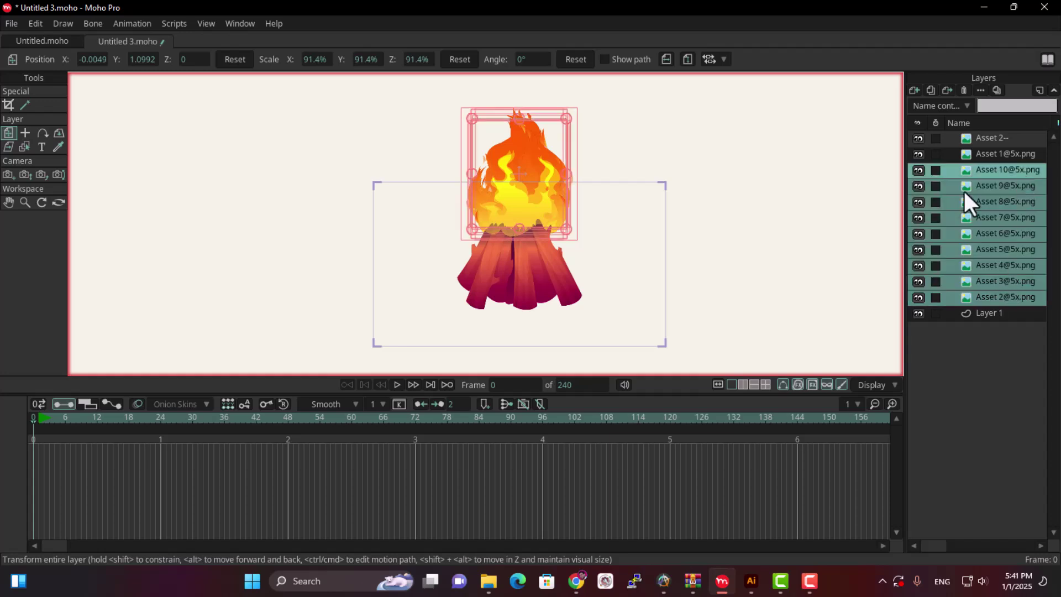
left_click(914, 90)
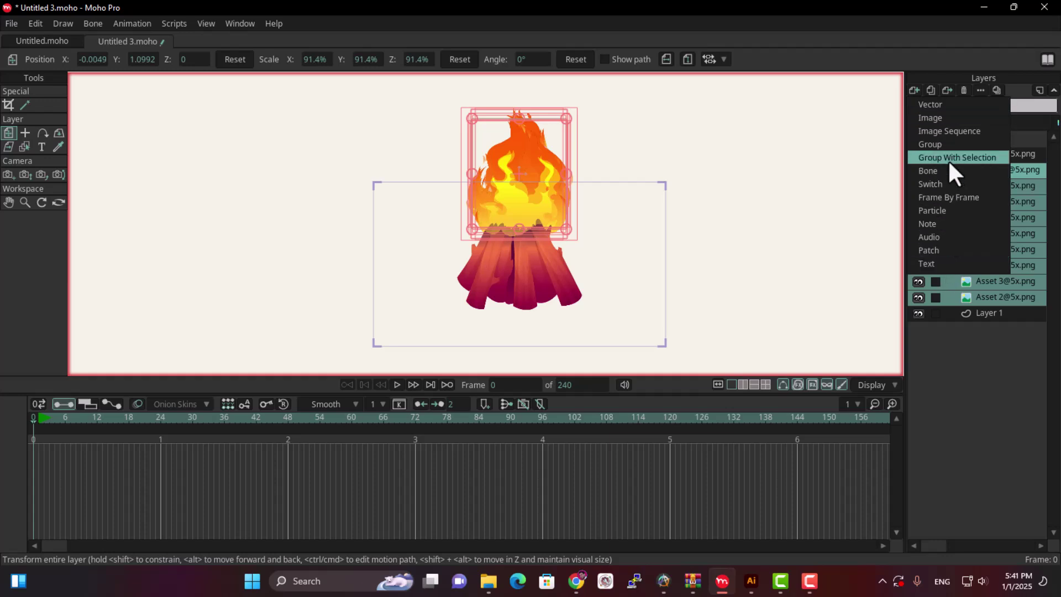
left_click(943, 186)
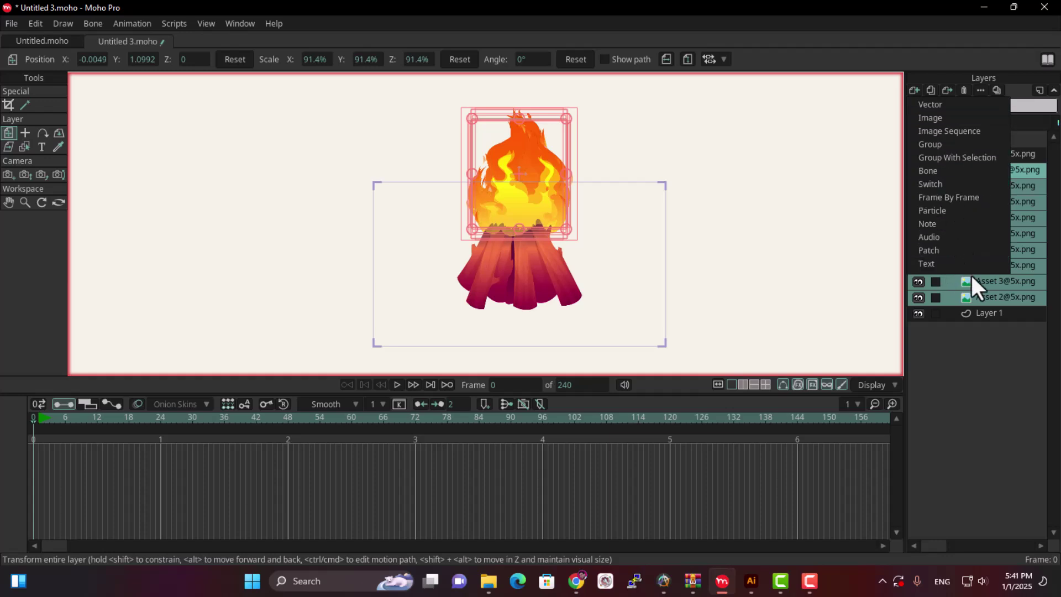
double_click(980, 171)
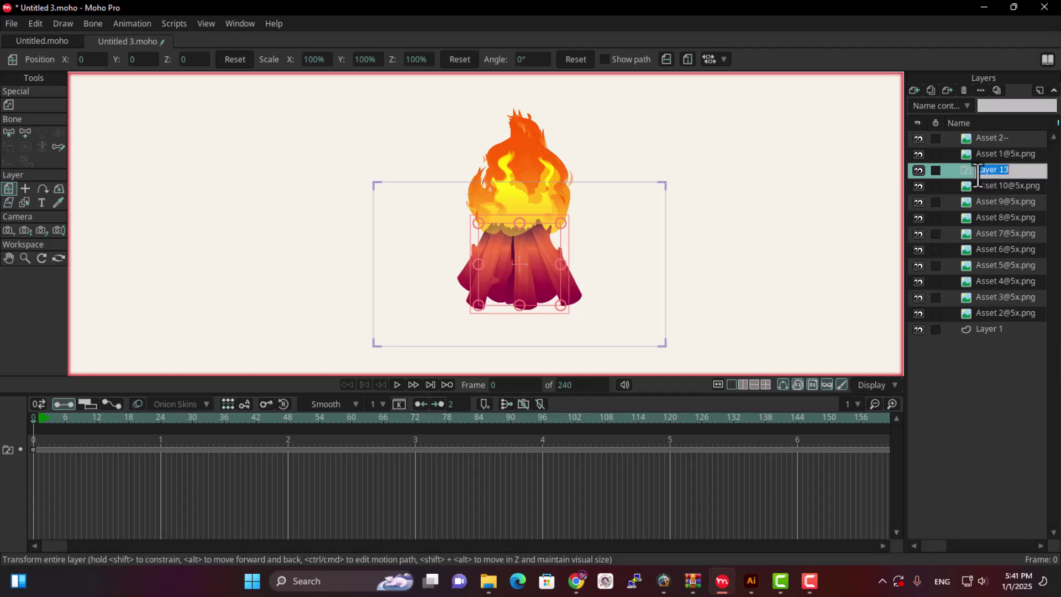
type("Fire")
key("Return")
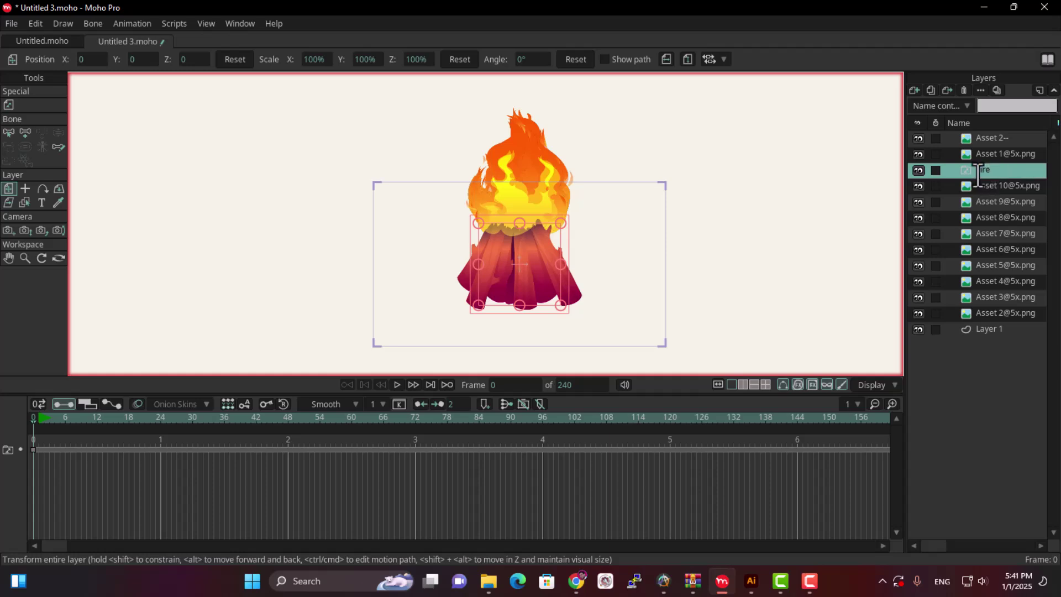
left_click(963, 186)
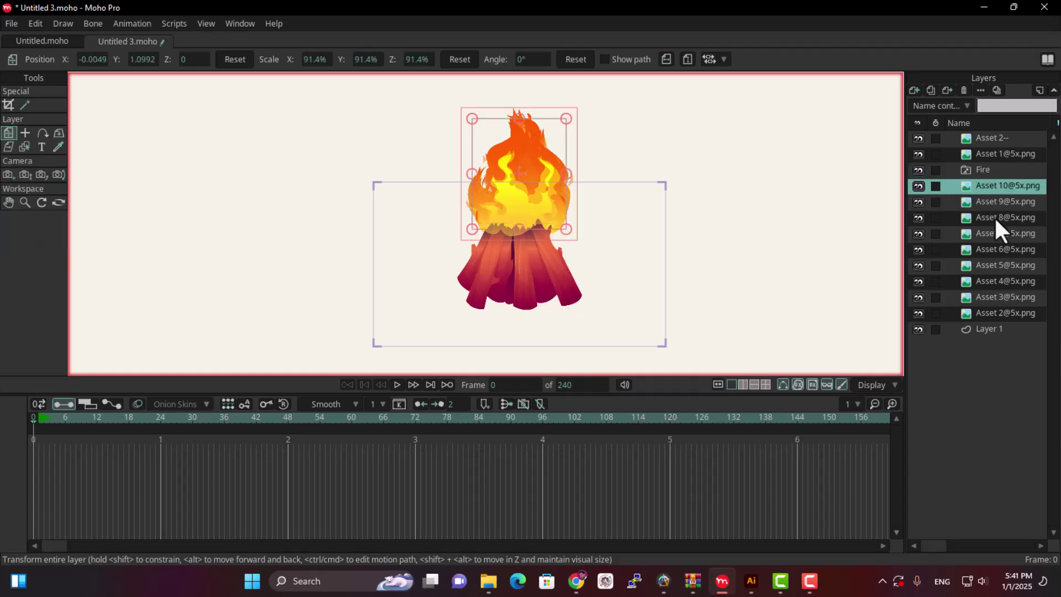
left_click(1002, 313, "shift")
mouse_move(997, 190)
left_mouse_down()
mouse_move(991, 169)
mouse_move(999, 182)
left_mouse_up()
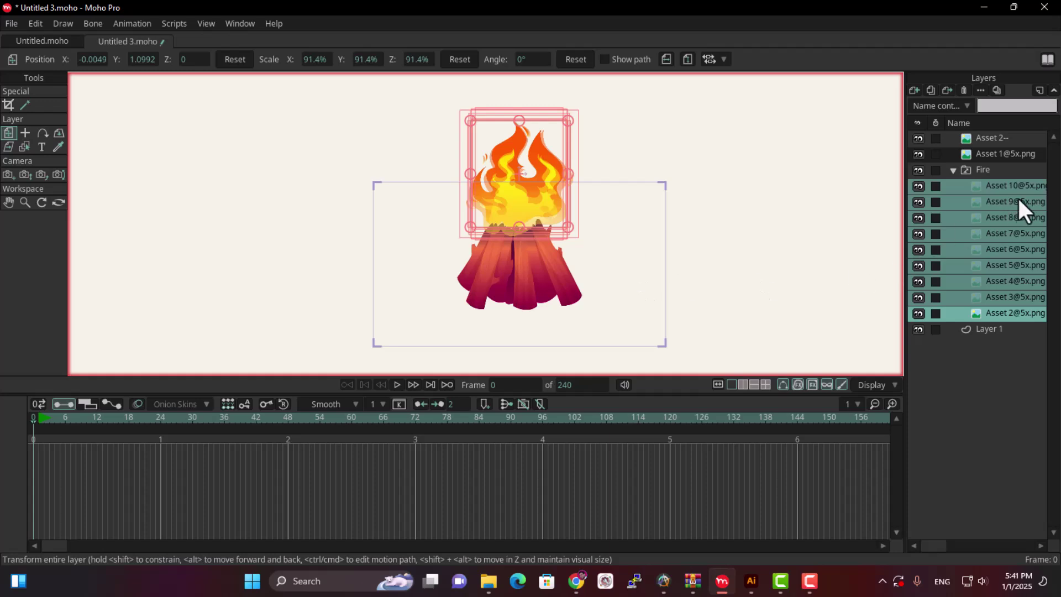
Try to enlarge the Fire switch layer as a whole.
left_click(983, 169)
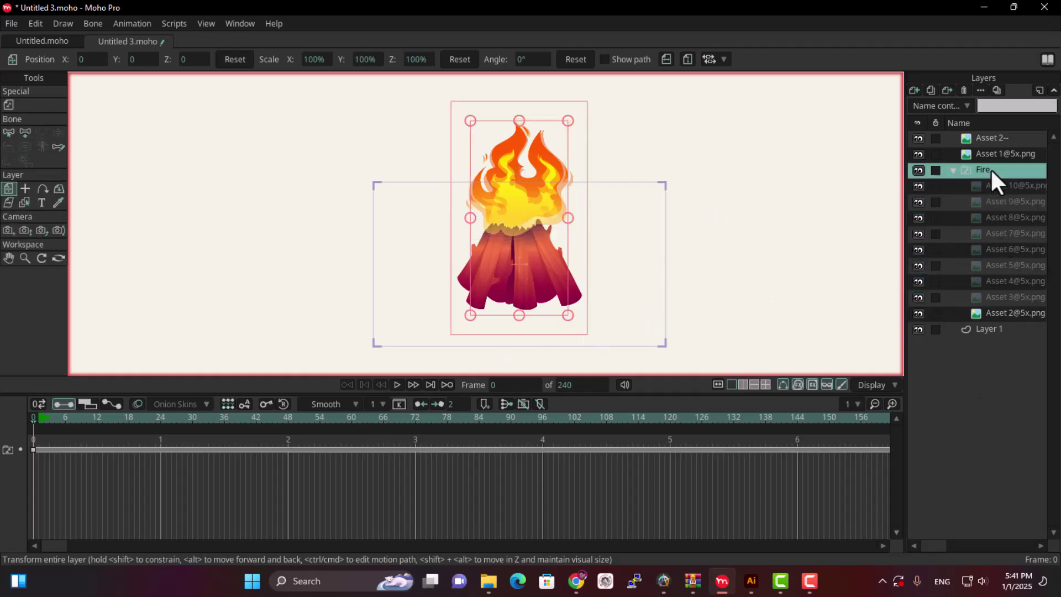
left_click_drag(565, 117, 597, 113)
key("ctrl+z")
left_click(1013, 188)
left_click(1016, 297, "shift")
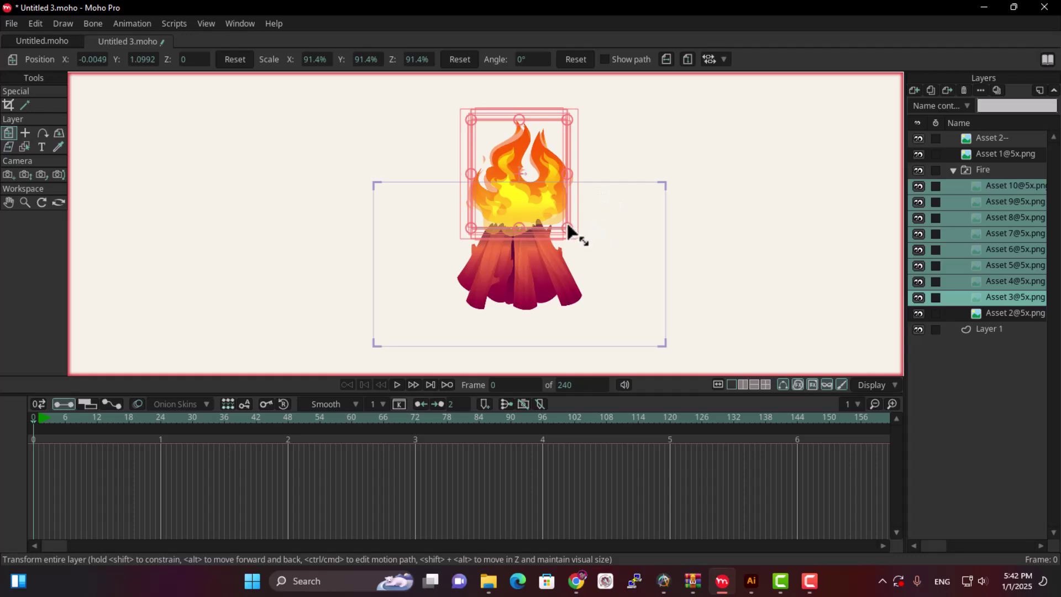
left_click_drag(580, 238, 548, 198)
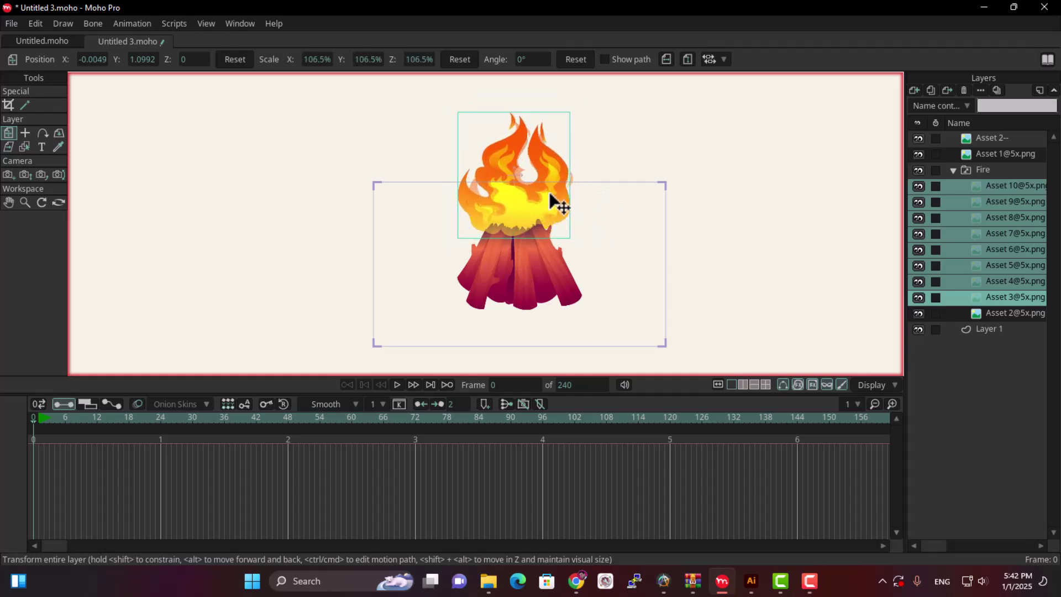
left_click(989, 170)
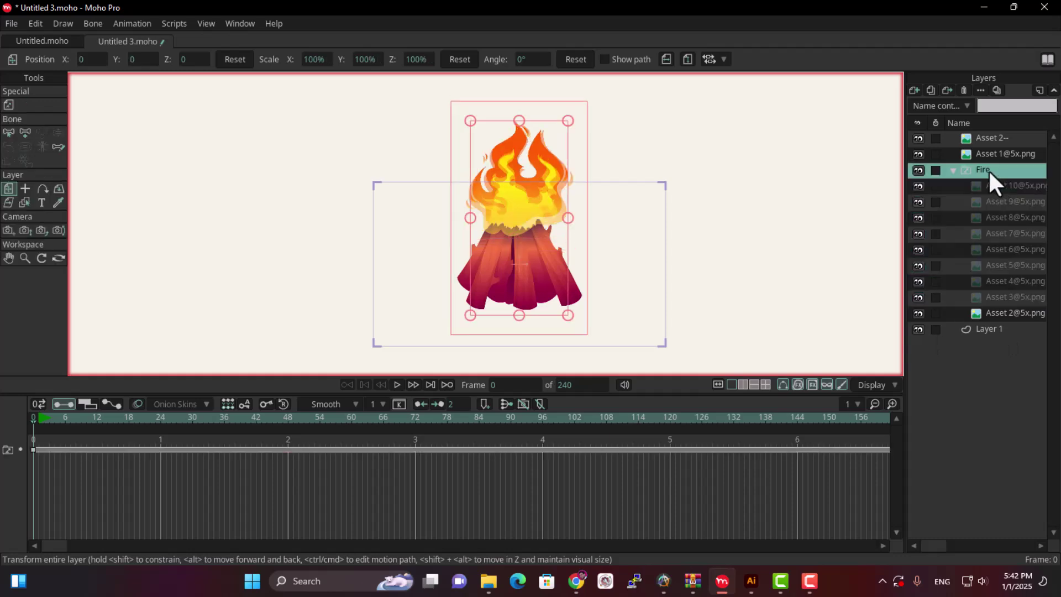
left_click(39, 419)
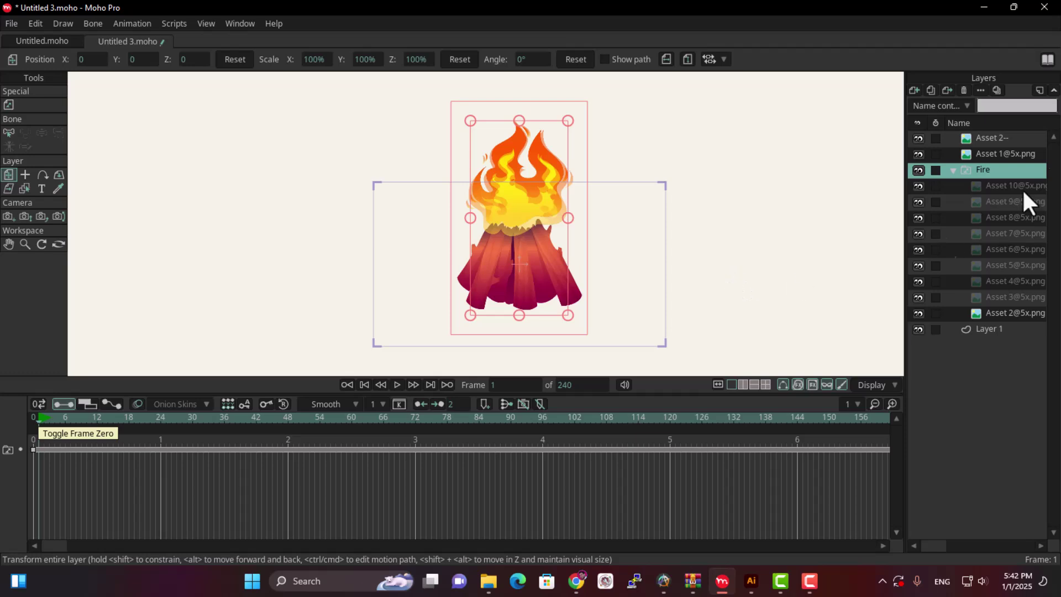
right_click(987, 171)
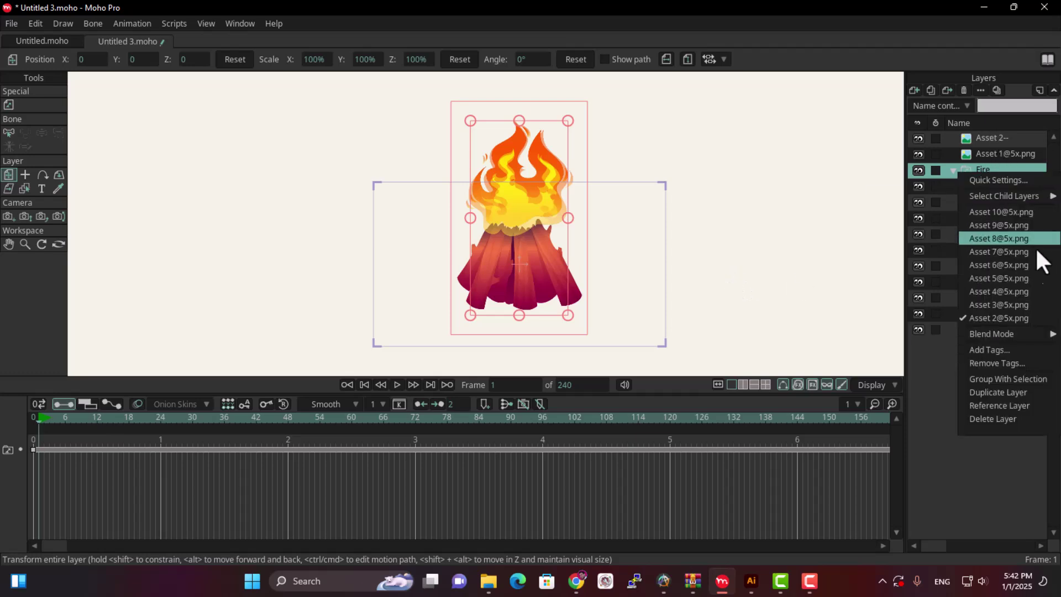
left_click(1004, 319)
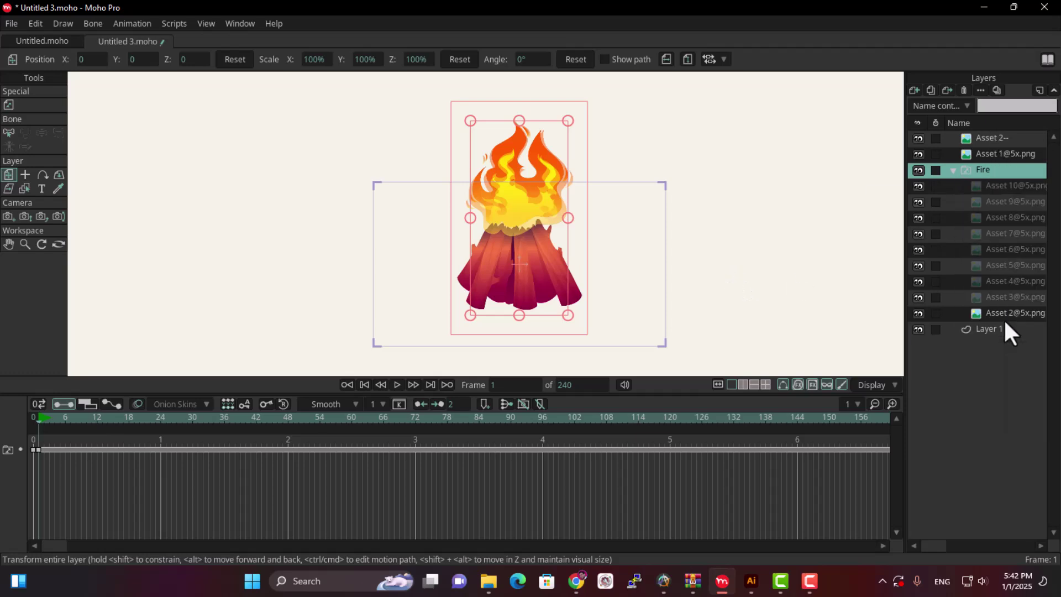
left_click(50, 419)
right_click(991, 168)
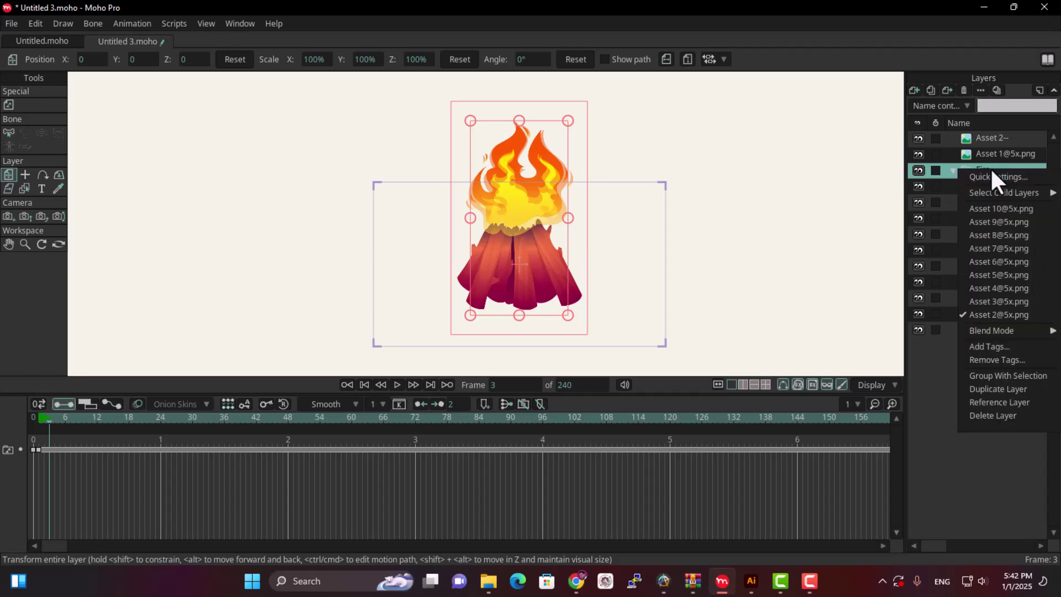
left_click(977, 304)
left_click(60, 421)
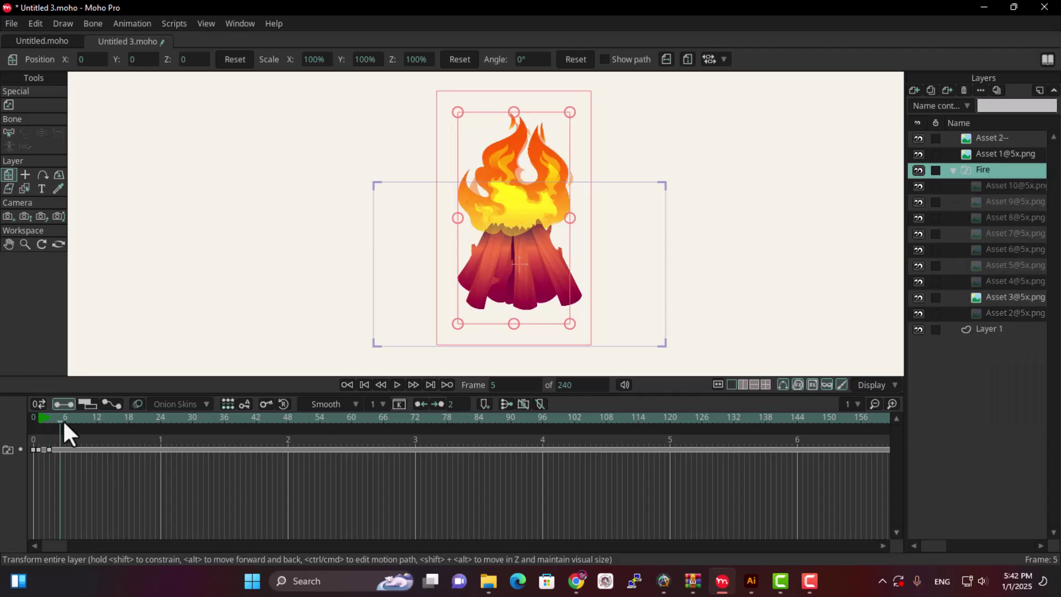
right_click(1023, 170)
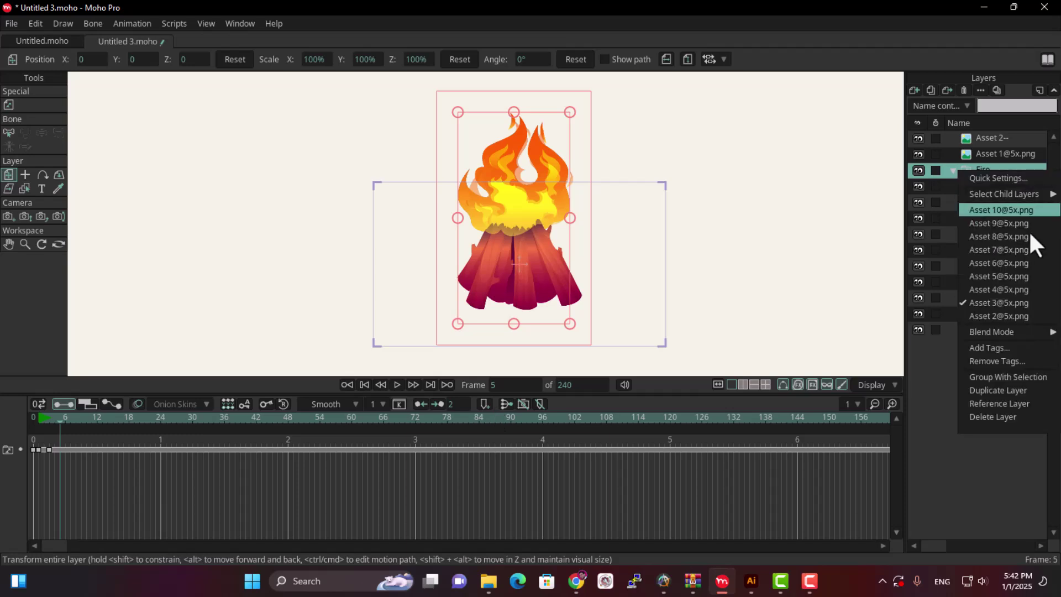
left_click(970, 304)
left_click(70, 420)
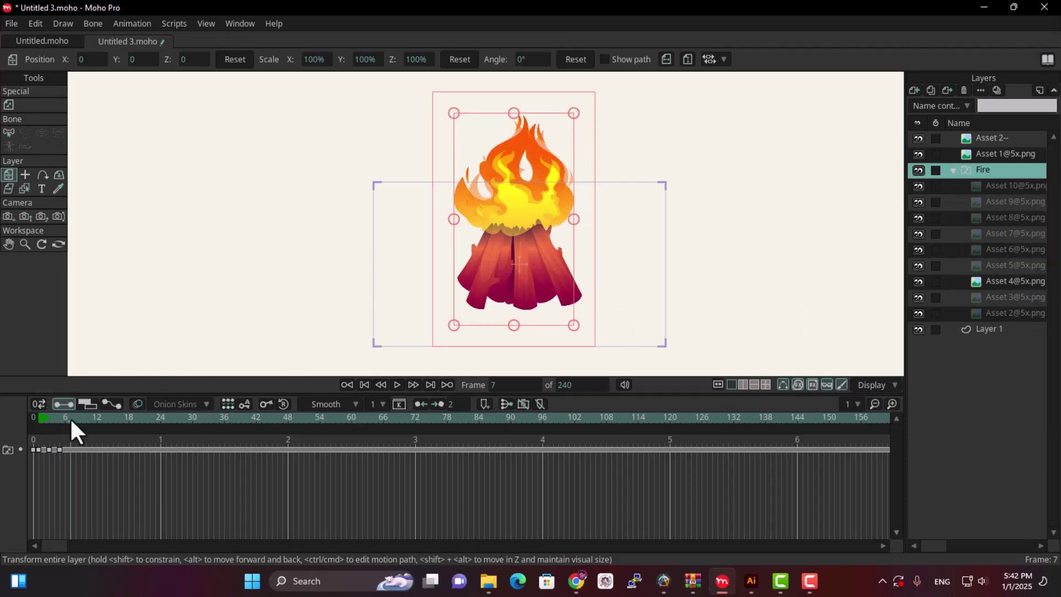
right_click(988, 173)
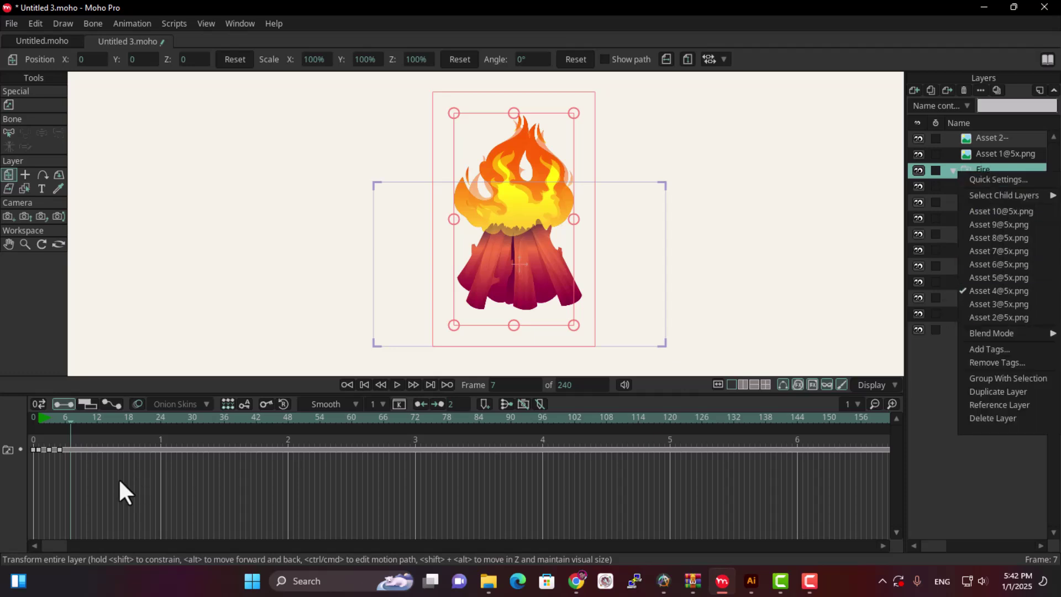
left_click(77, 419)
left_click(81, 418)
right_click(997, 170)
left_click(1007, 263)
left_click(86, 418)
left_click(90, 419)
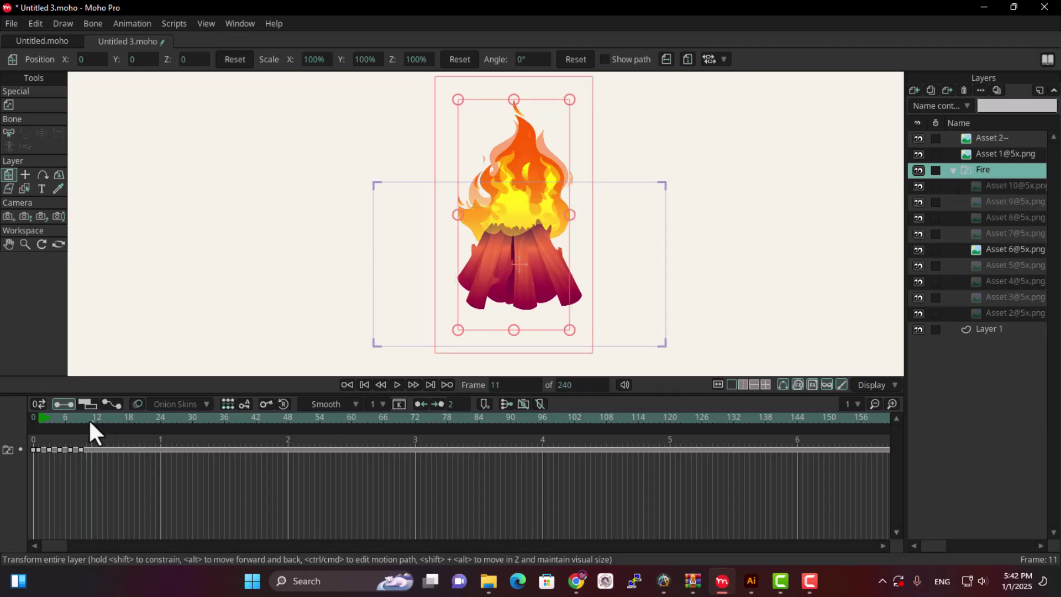
right_click(982, 171)
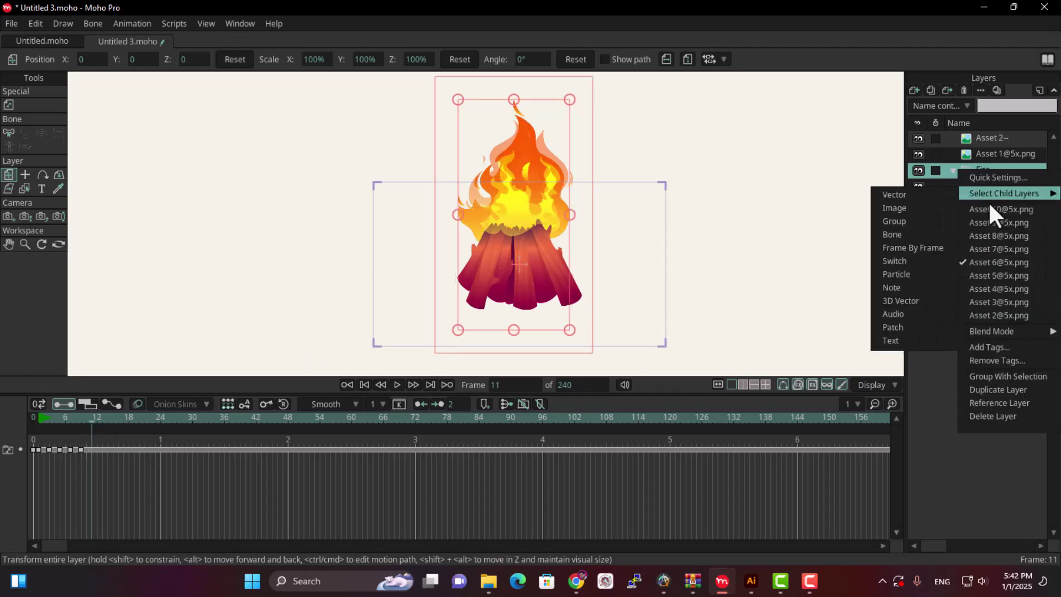
left_click(1007, 248)
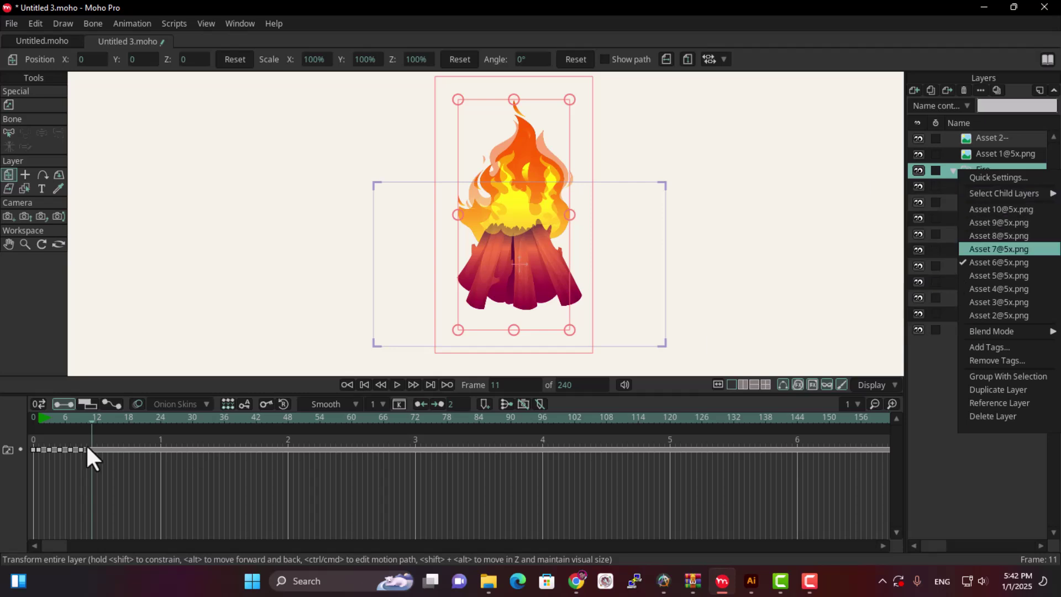
left_click(104, 421)
right_click(991, 169)
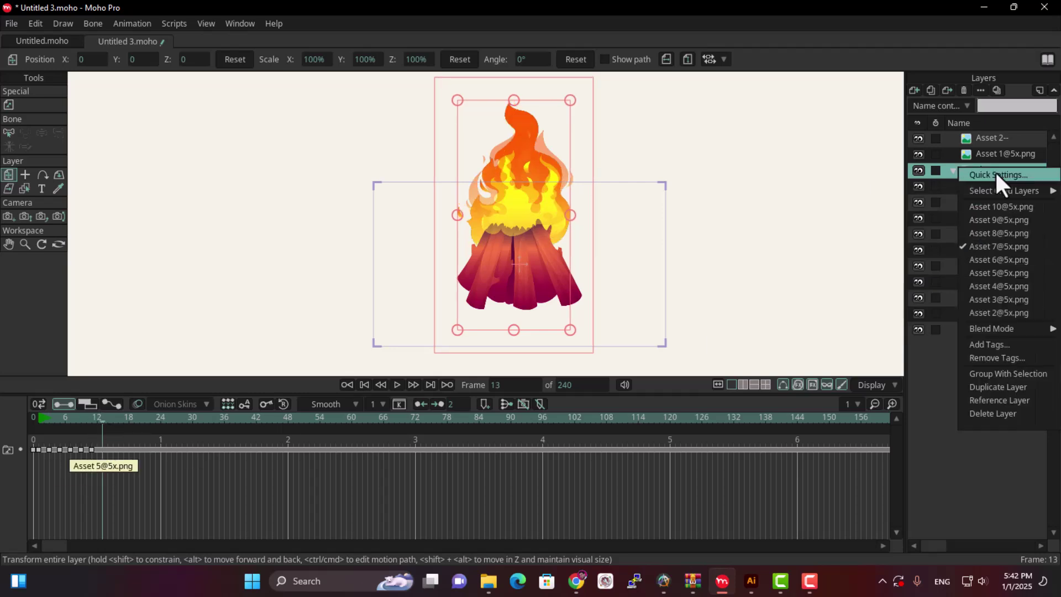
left_click(1013, 233)
left_click(113, 423)
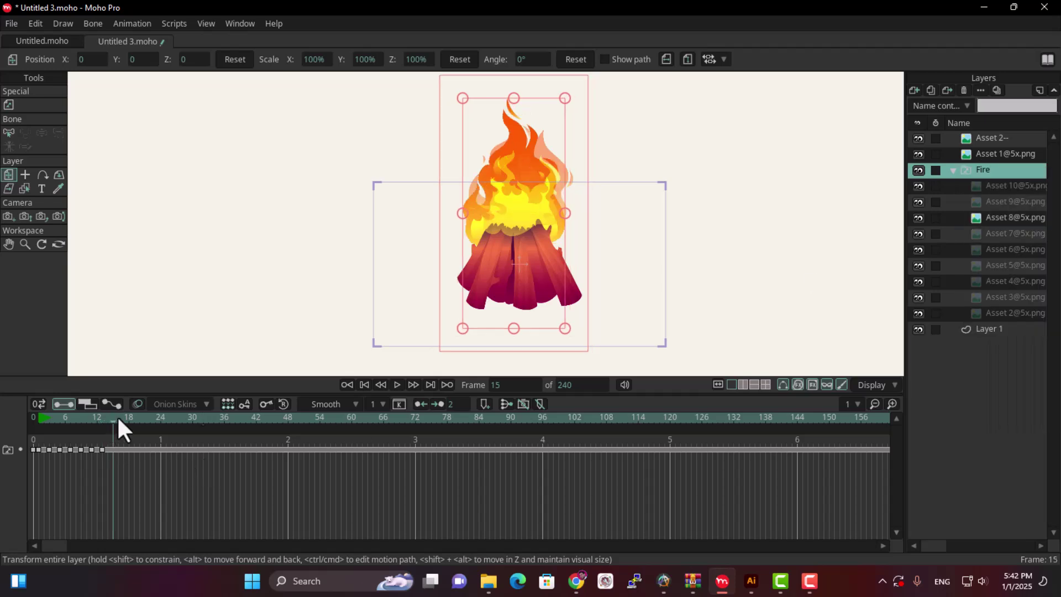
right_click(1003, 164)
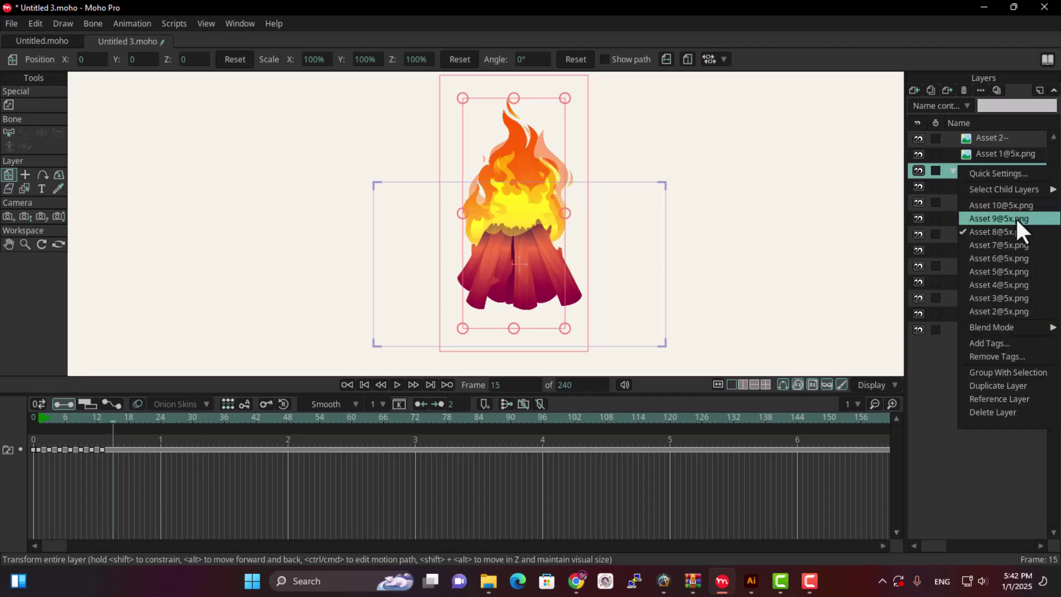
left_click(998, 218)
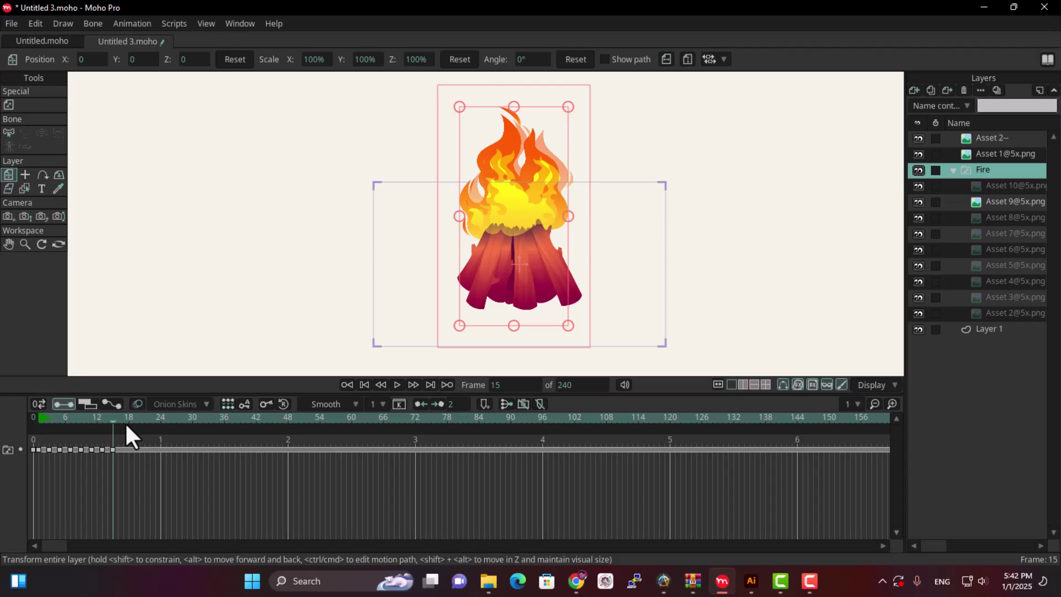
left_click(122, 419)
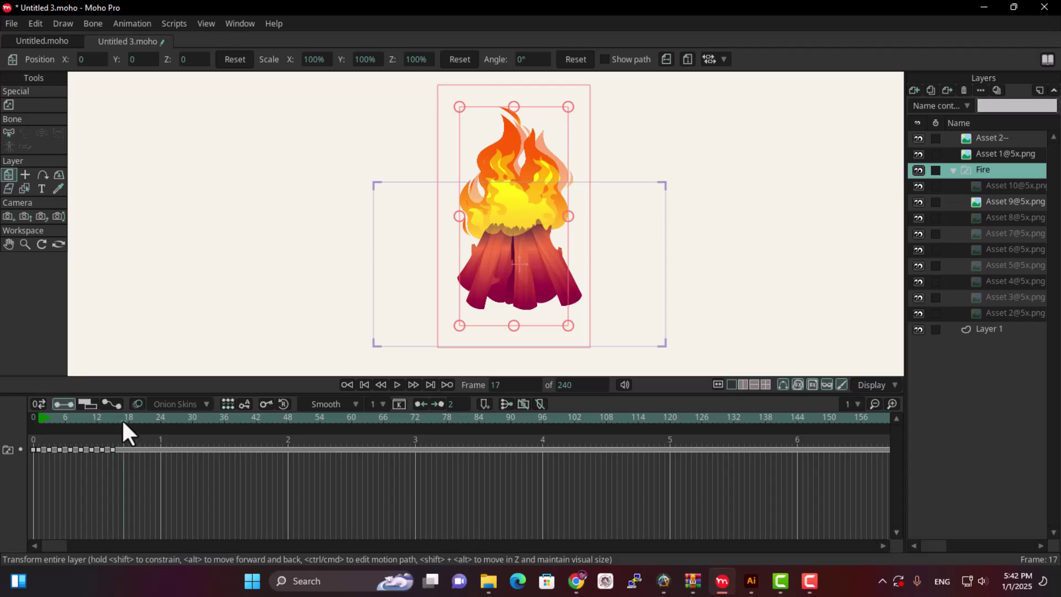
right_click(997, 175)
left_click(1009, 210)
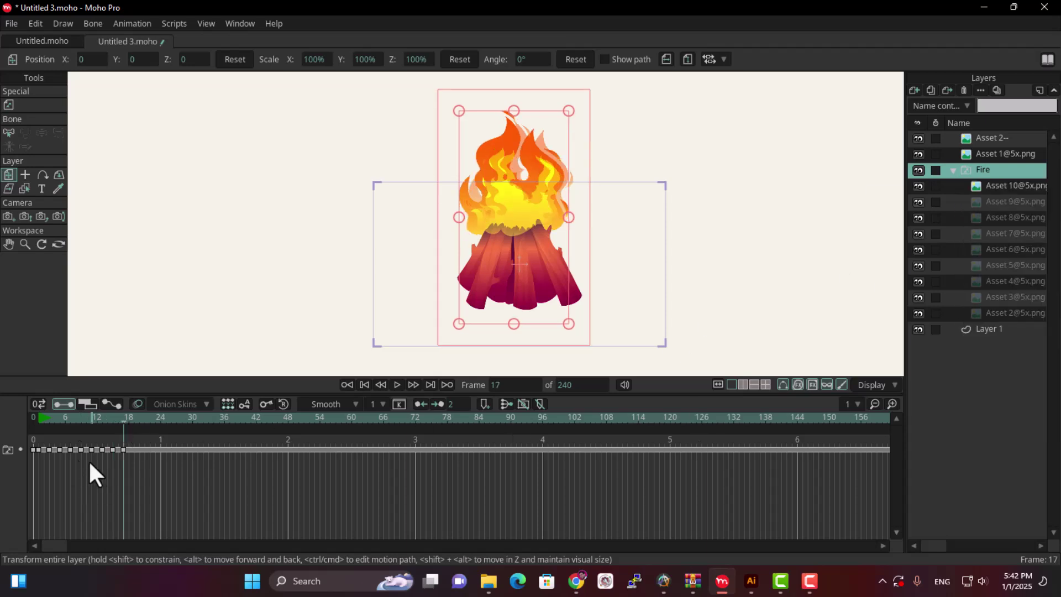
left_click(39, 418)
key("space")
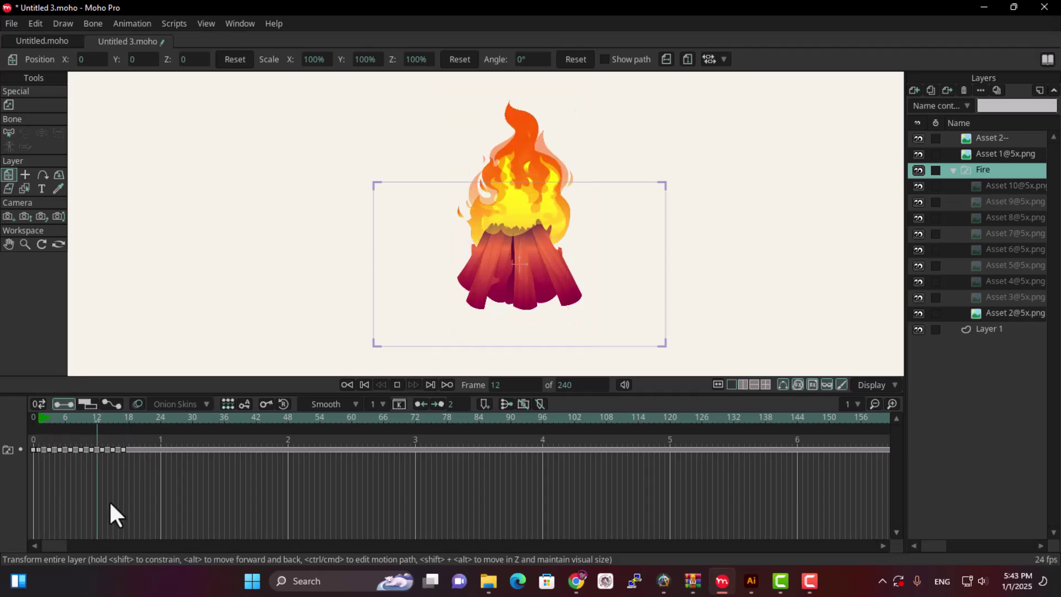
key("space")
left_click(44, 418)
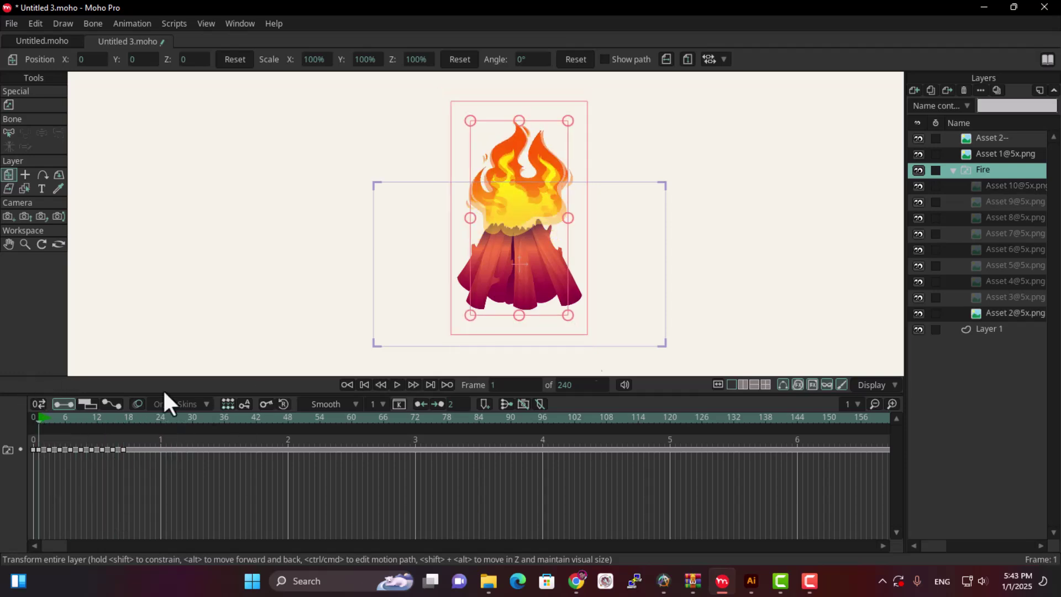
left_click(989, 155)
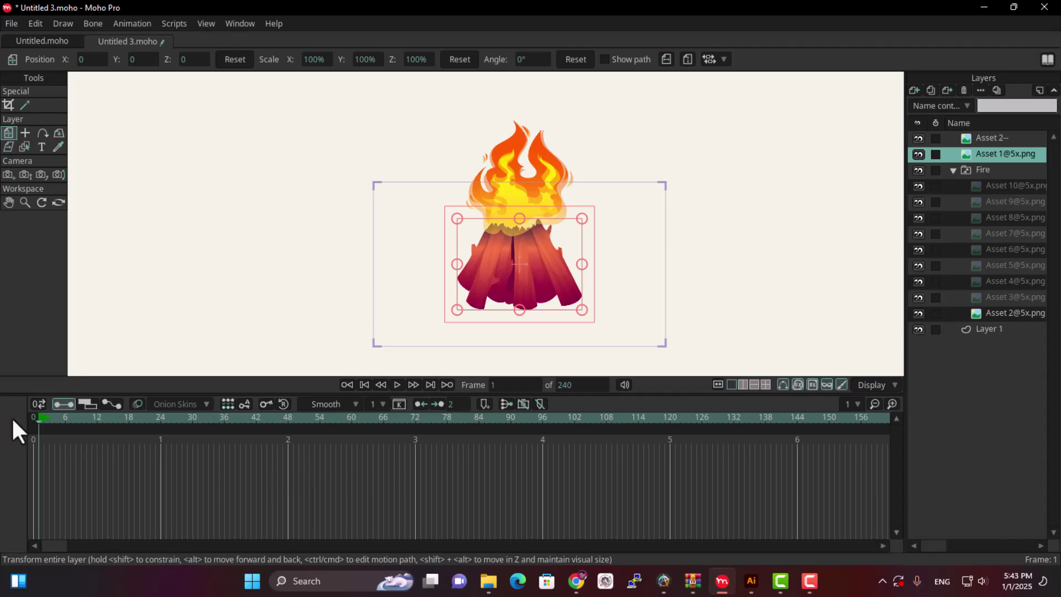
key("space")
key("space")
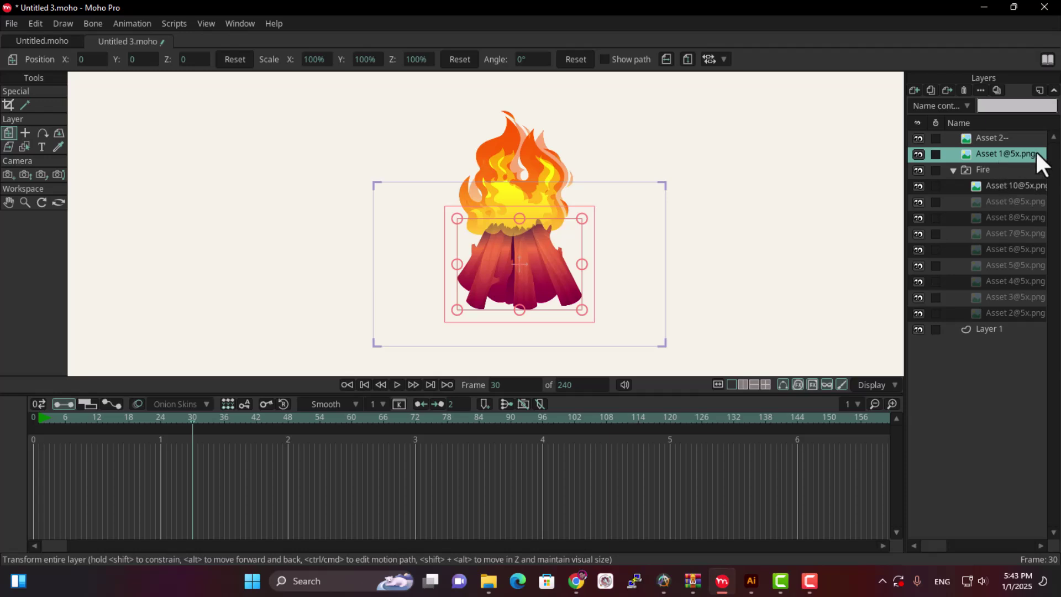
Delete the semi-transparent Asset 2-- reference layer at frame 0 and preview the flames without it.
left_click(1008, 140)
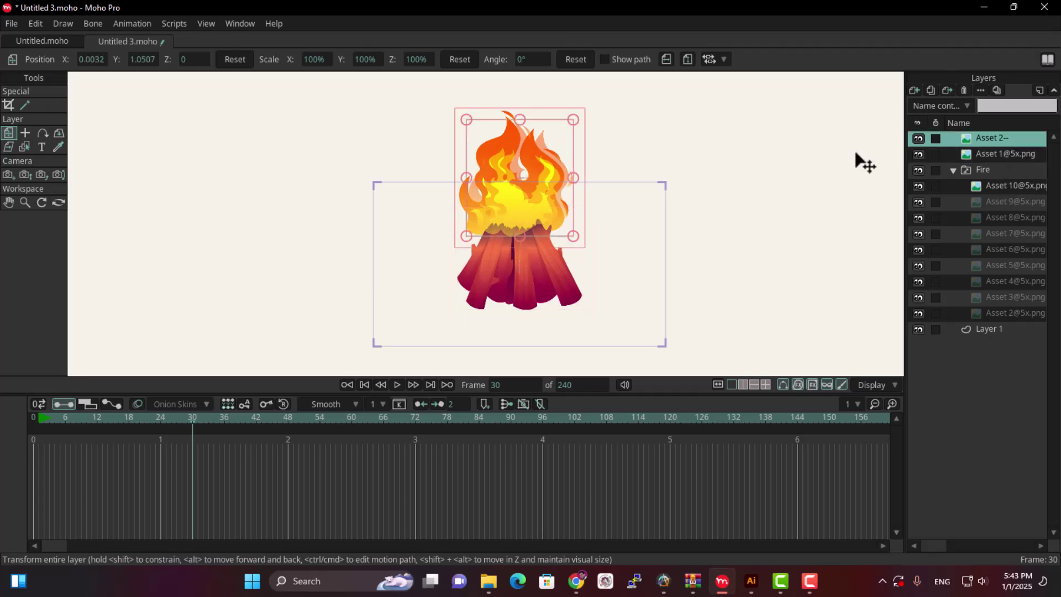
left_click(35, 417)
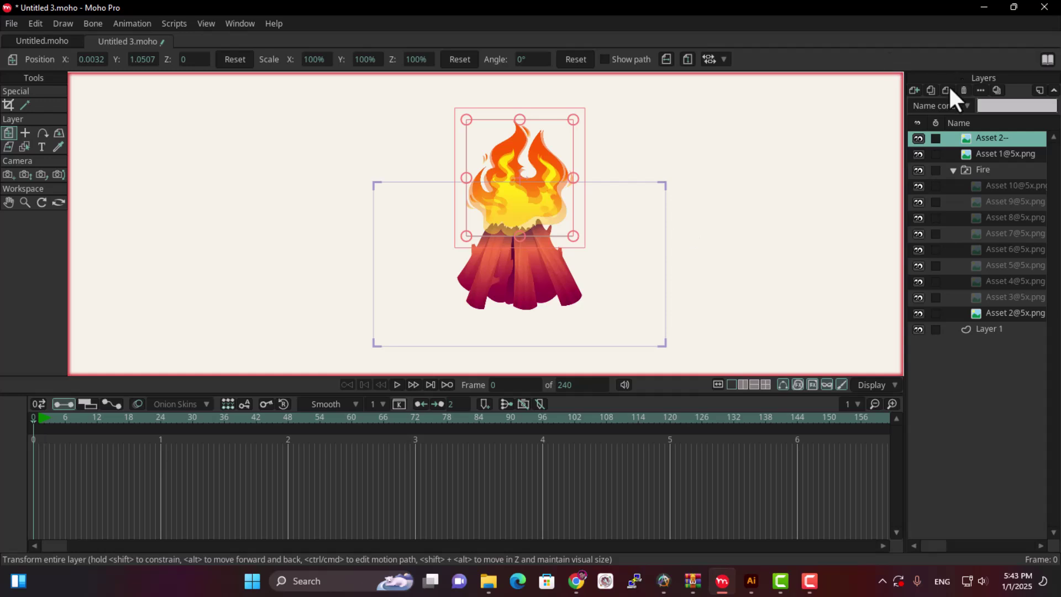
left_click(964, 90)
key("space")
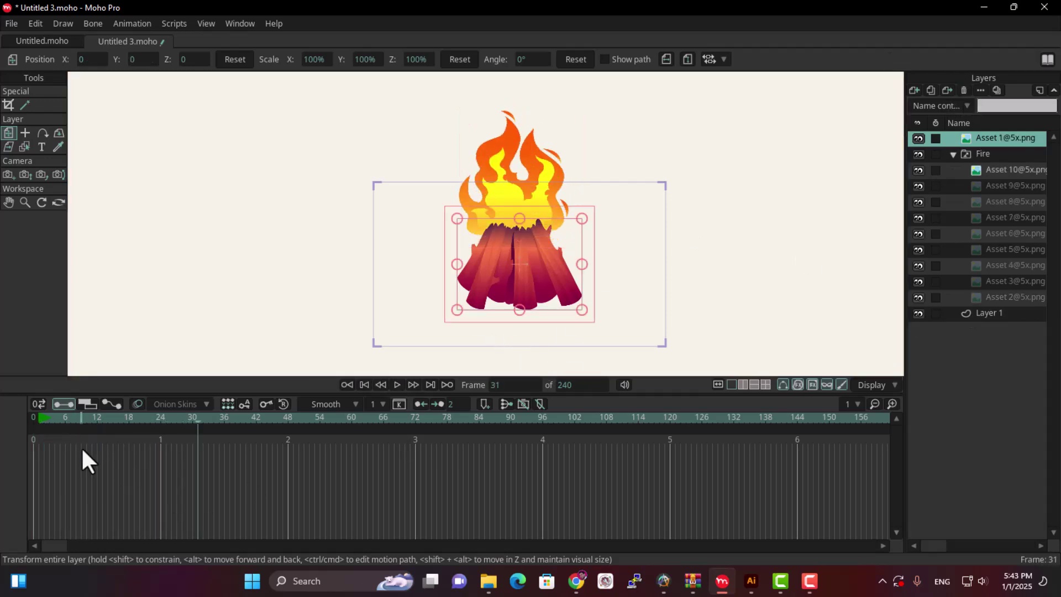
left_click(36, 415)
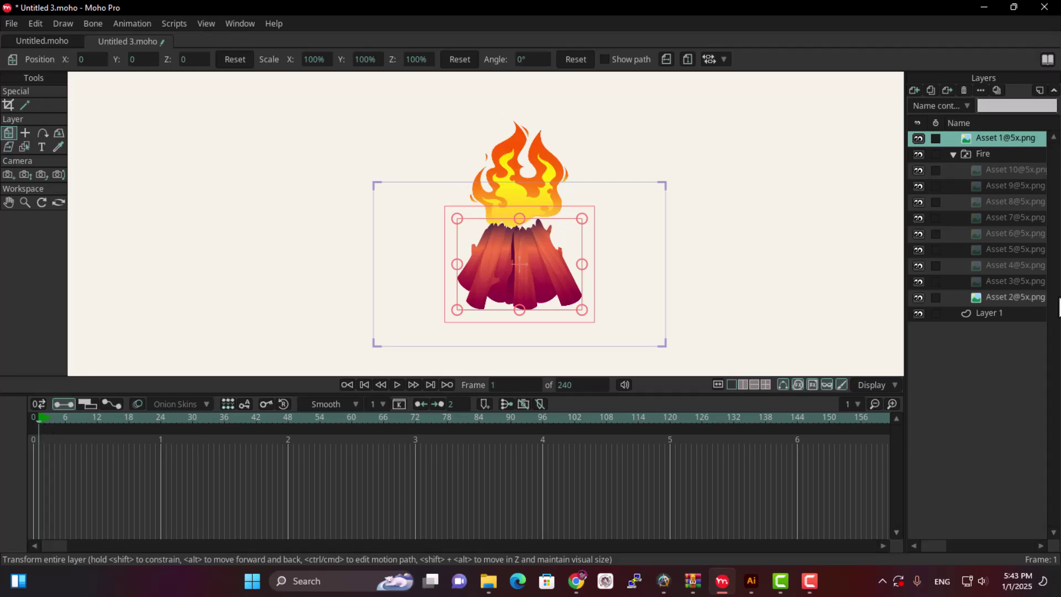
Set the Fire layer's frame 17 keyframe to Cycle interpolation with an absolute return to frame 2, and play the loop.
left_click(1002, 156)
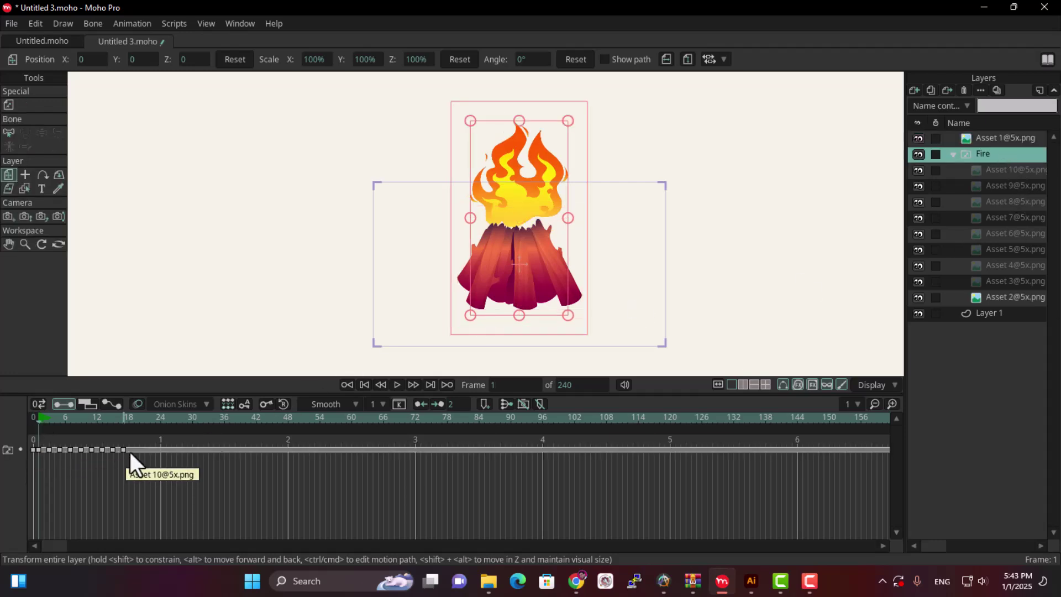
left_click(123, 419)
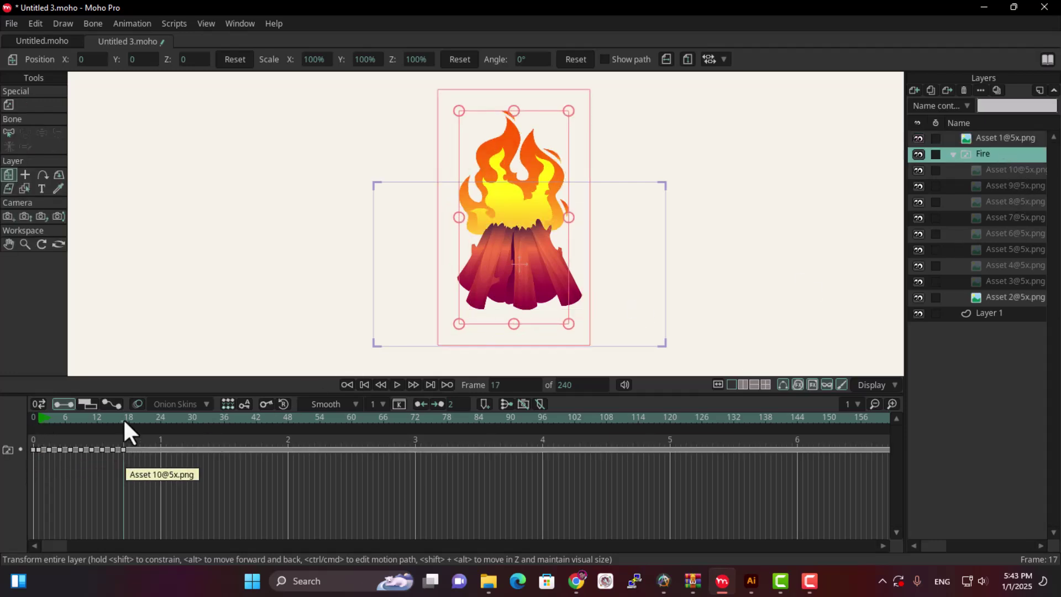
right_click(123, 450)
left_click(157, 453)
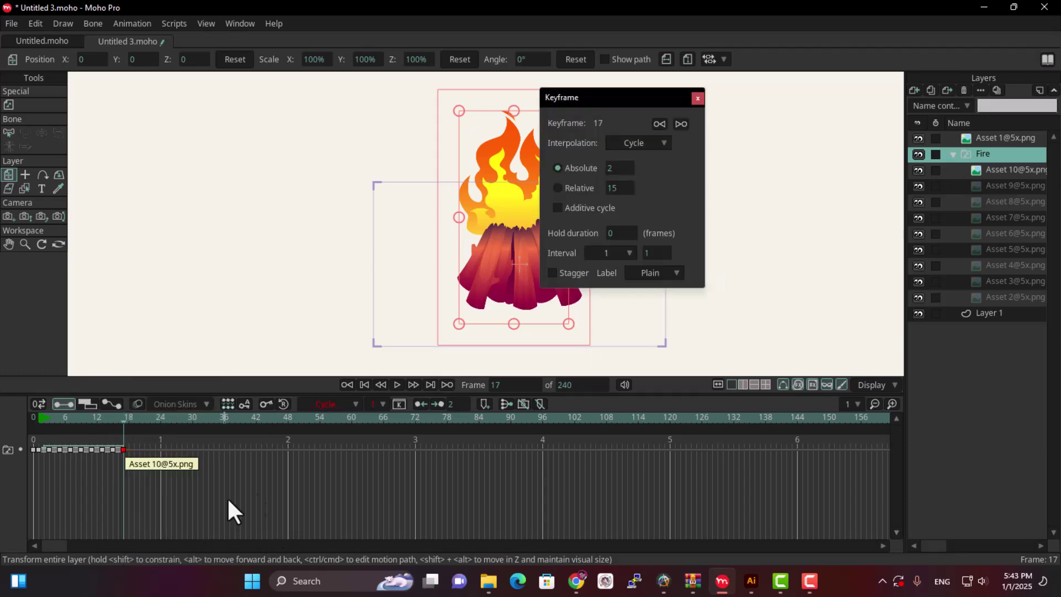
left_click(697, 98)
key("space")
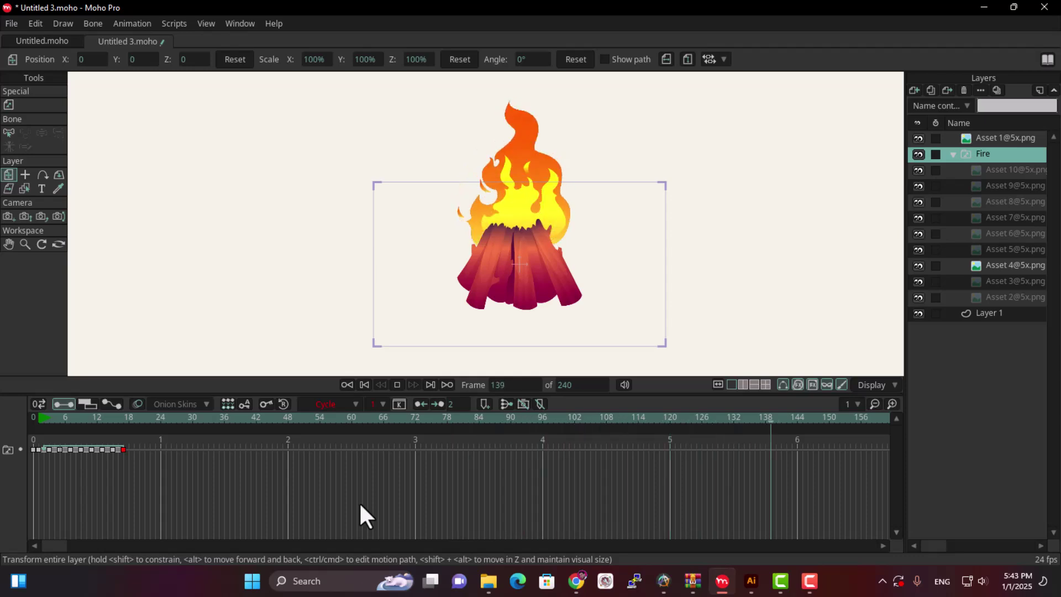
key("space")
left_click(40, 418)
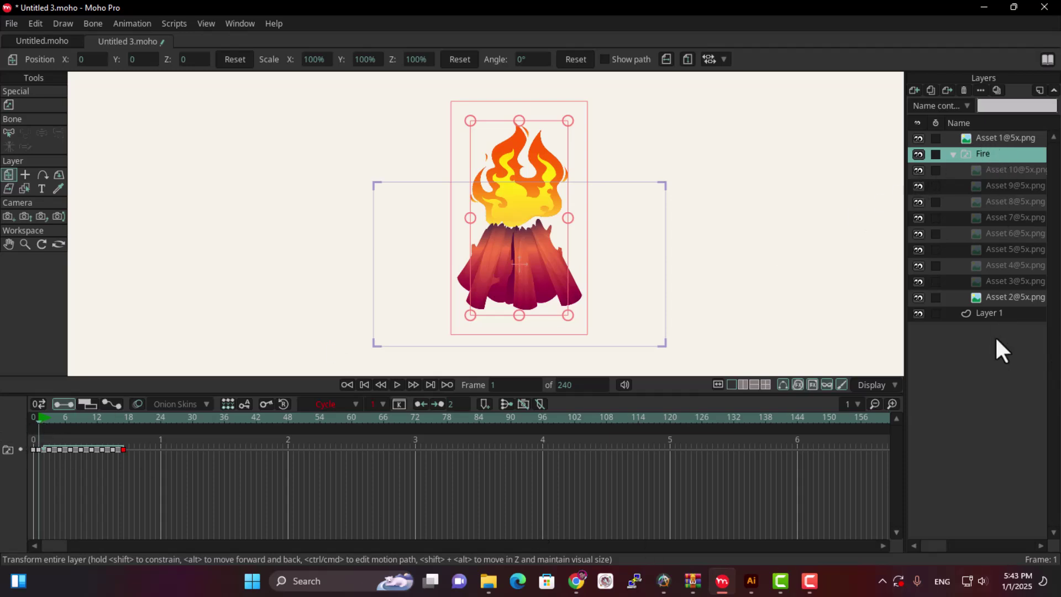
Draw a filled orange circle on Layer 1 at frame 0 and centre it behind the flames at about X -0.03, Y 1.03.
left_click(32, 424)
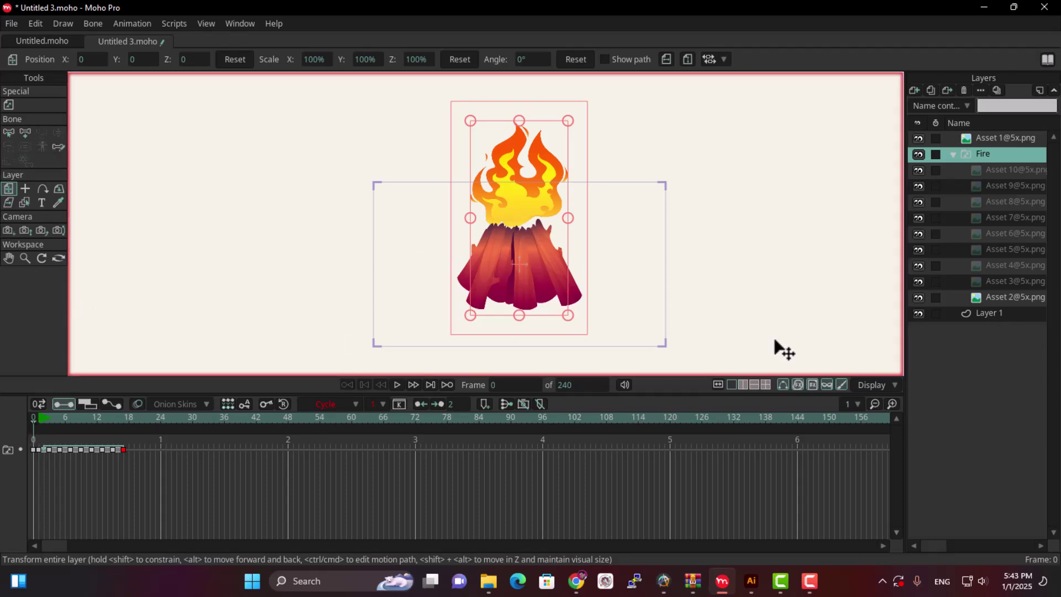
left_click(984, 313)
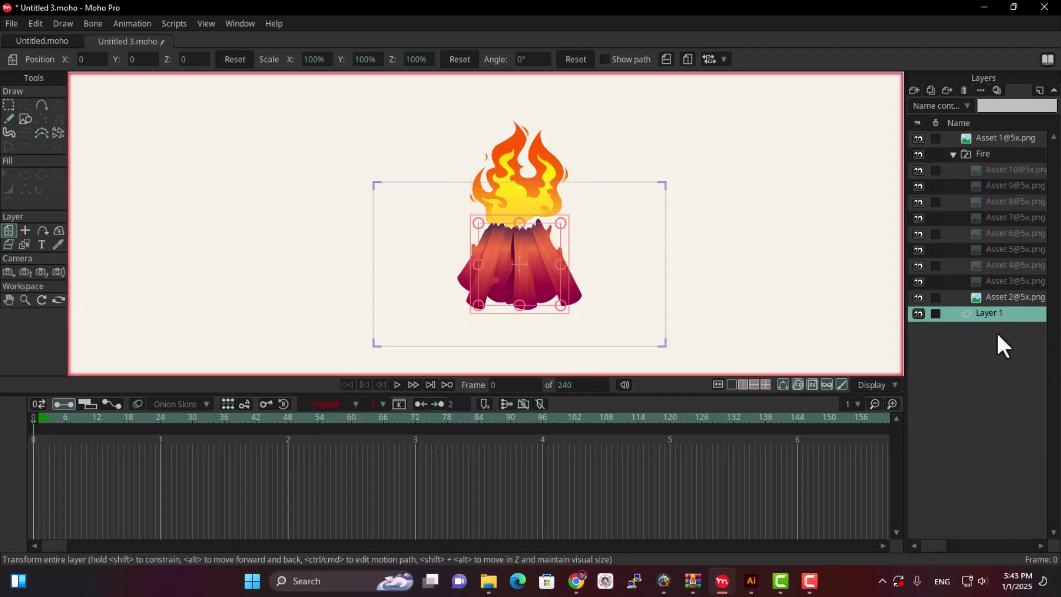
left_click(23, 121)
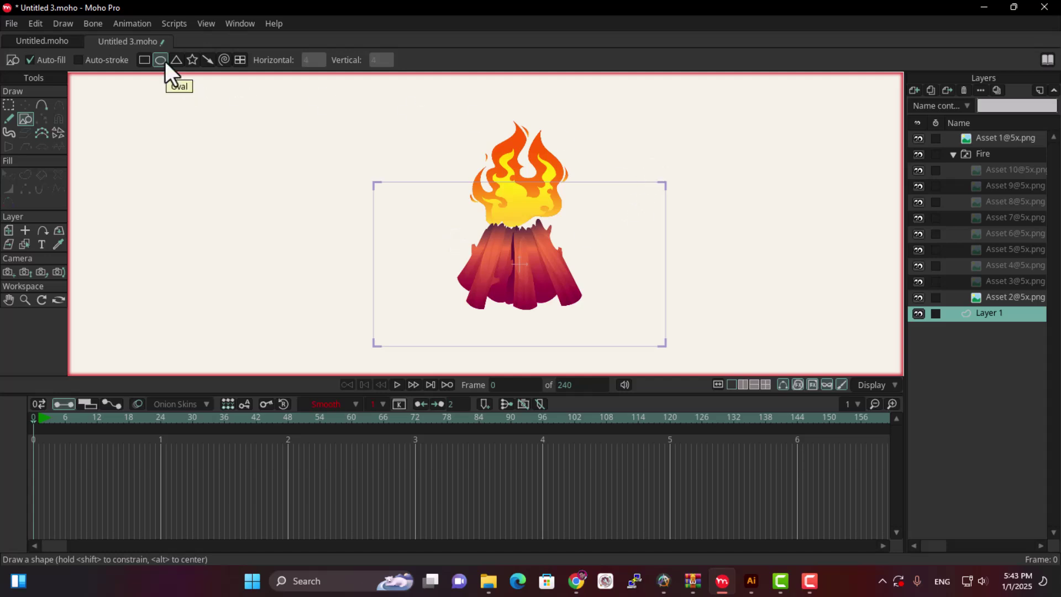
left_click_drag(581, 123, 437, 289)
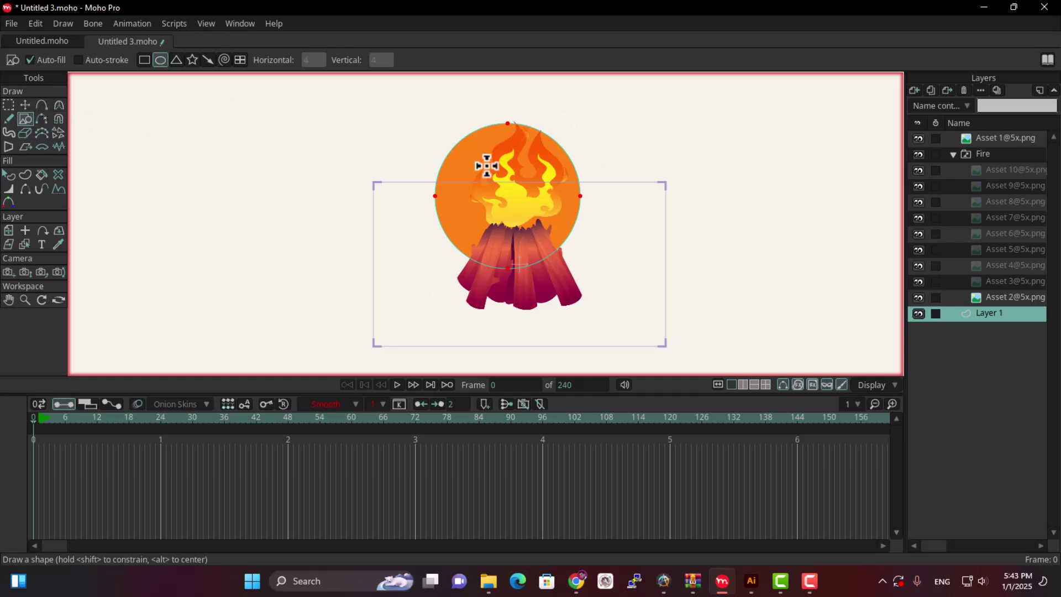
left_click(25, 105)
left_click_drag(494, 161, 481, 144)
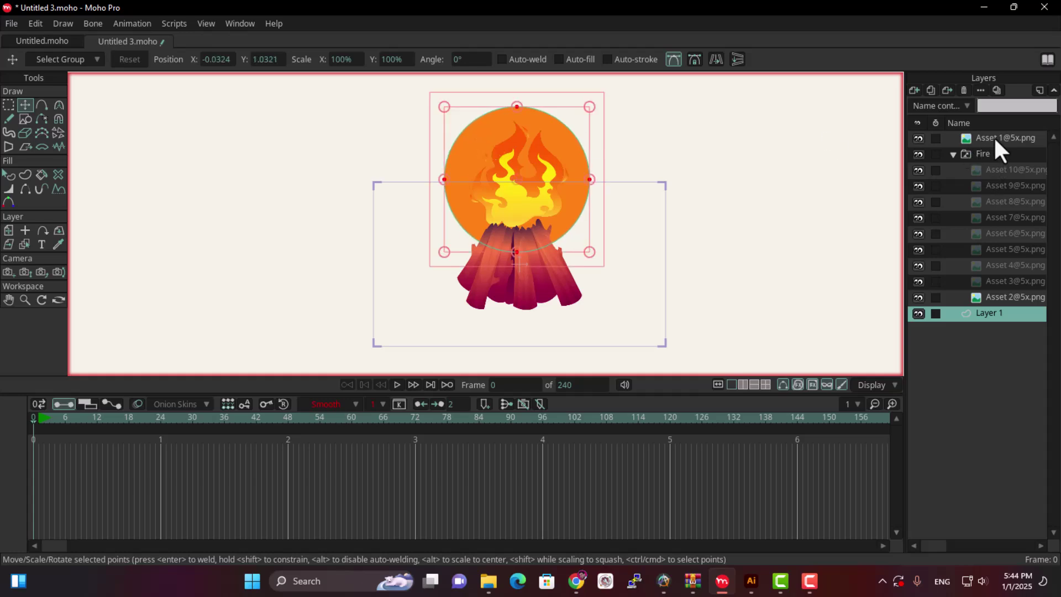
left_click(995, 138)
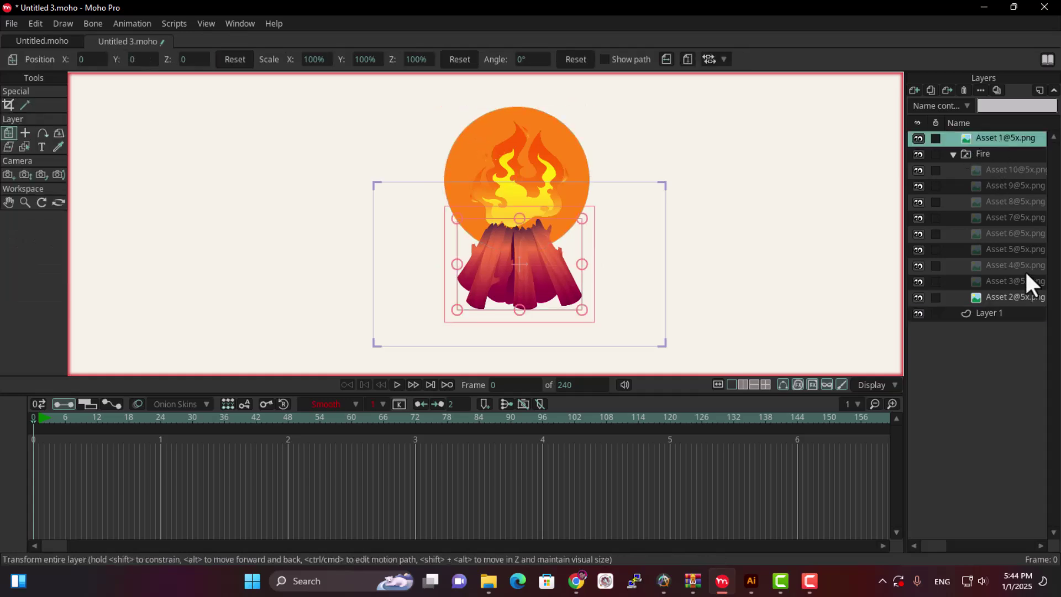
left_click(1010, 313, "shift")
left_click_drag(505, 190, 507, 233)
left_click_drag(593, 148, 556, 207)
left_click_drag(540, 263, 536, 249)
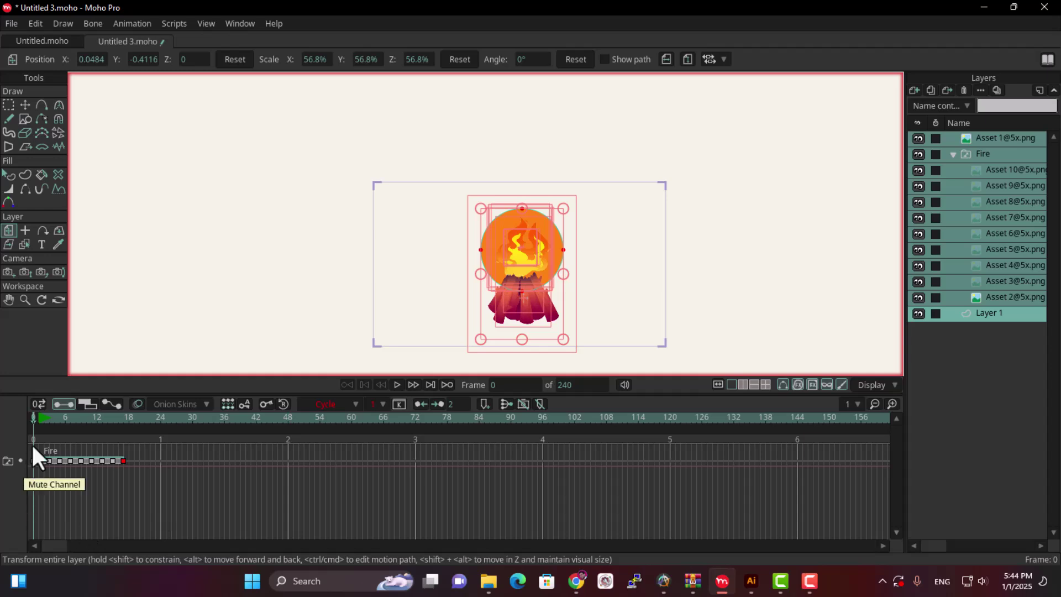
Enable animated effects on Layer 1 and set its opacity to 25% and blur radius to 90 px.
left_click(996, 134)
left_click(1004, 313)
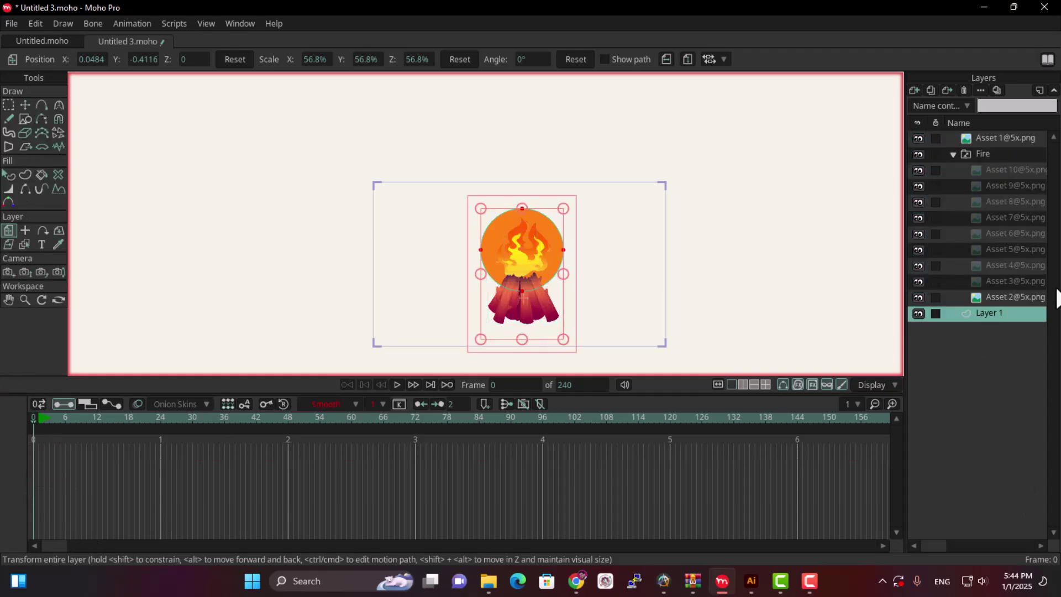
double_click(991, 314)
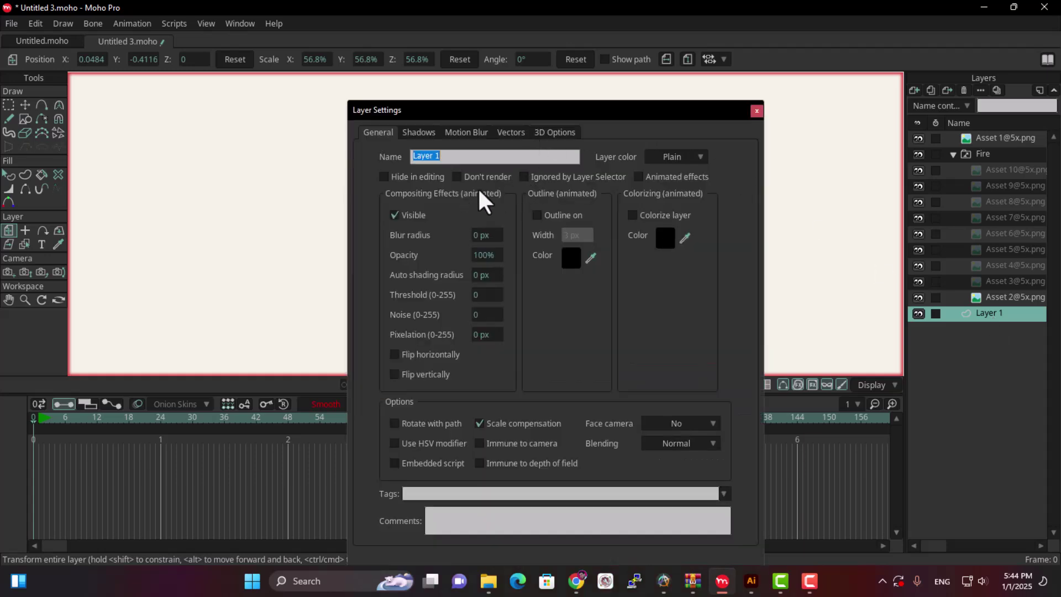
left_click(685, 178)
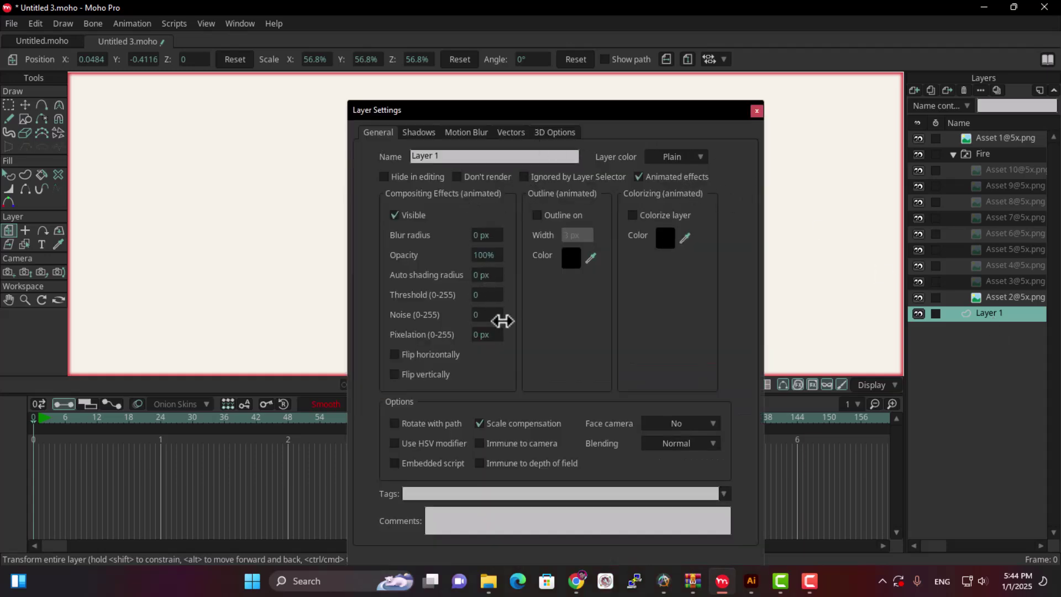
left_click_drag(537, 117, 632, 75)
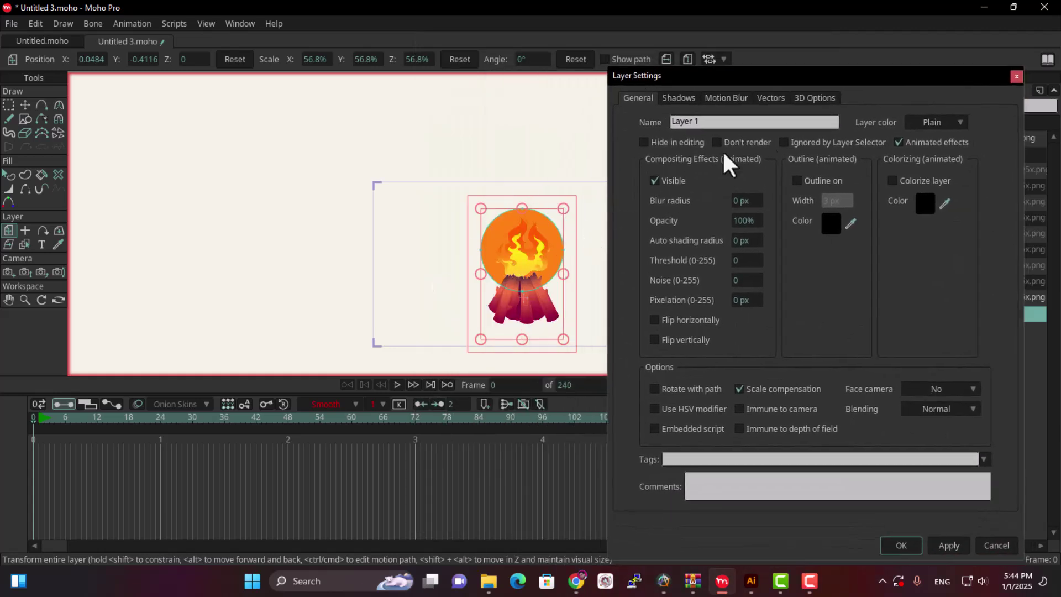
left_click_drag(864, 76, 824, 80)
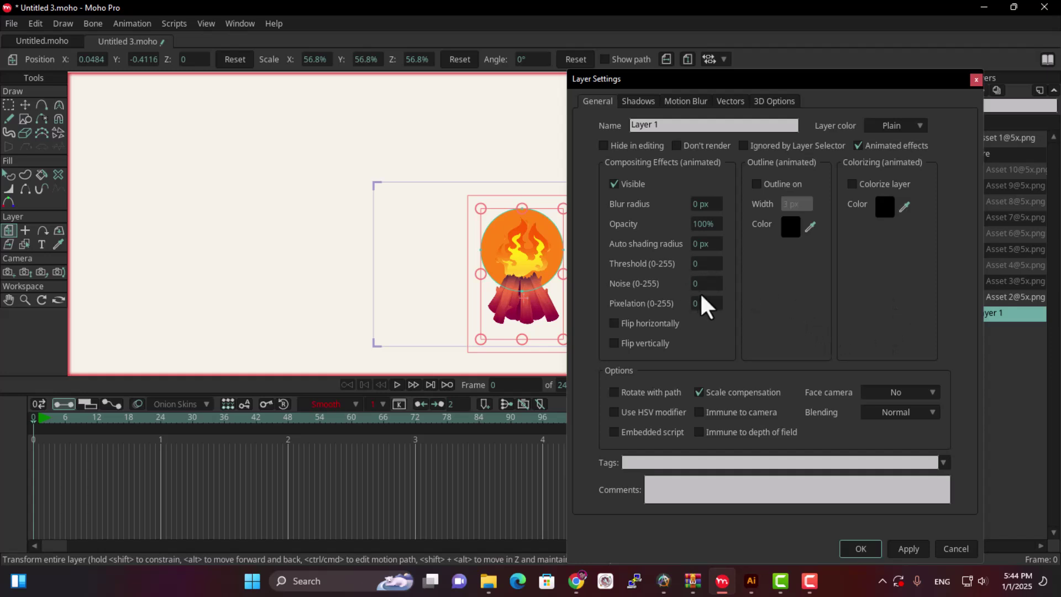
left_click(710, 223)
type("25")
left_click(701, 203)
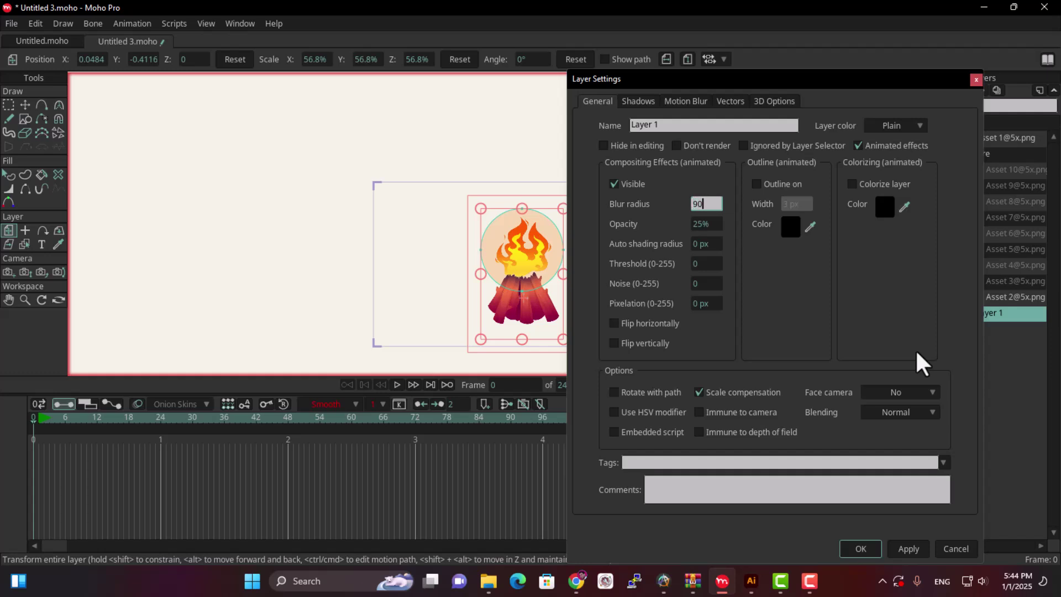
key("Return")
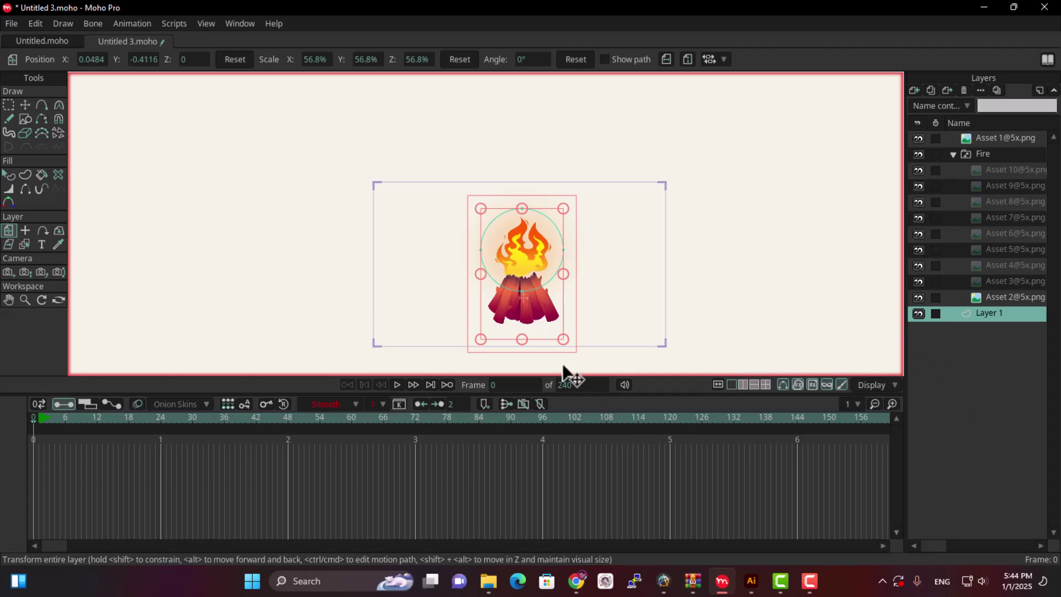
Set the opacity of the glow circle's Layer 1 to 35%.
double_click(993, 311)
left_click(702, 224)
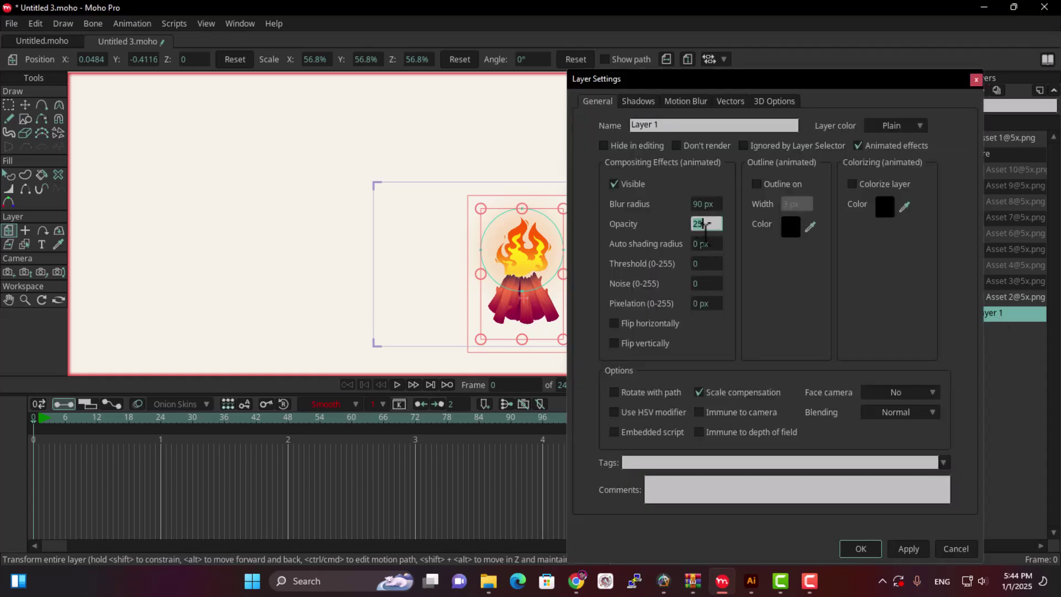
type("35")
key("Return")
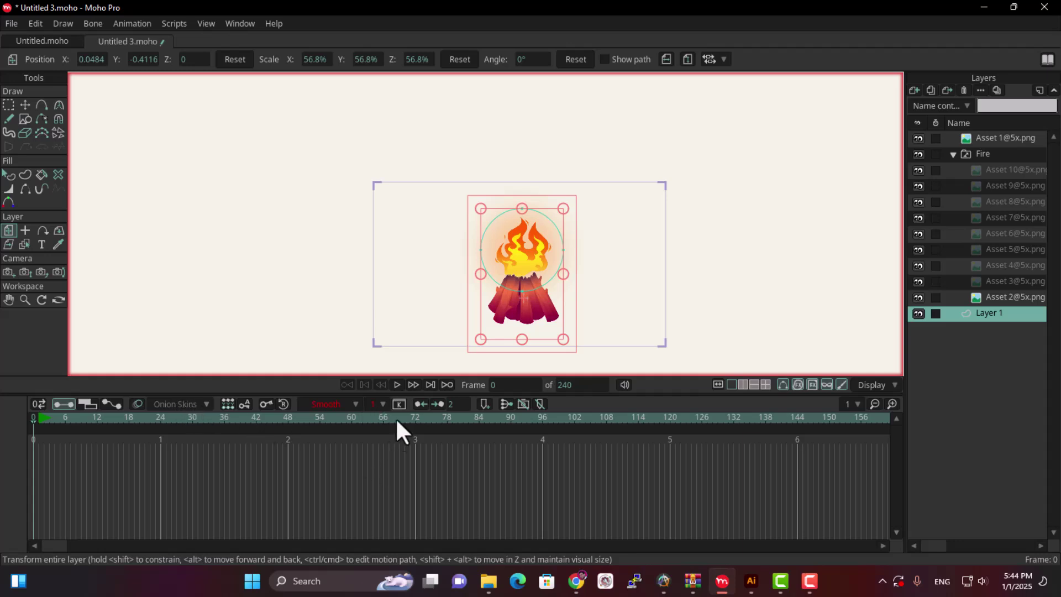
Render frame 0 to check the blurred glow around the fire, and close the render.
key("ctrl+r")
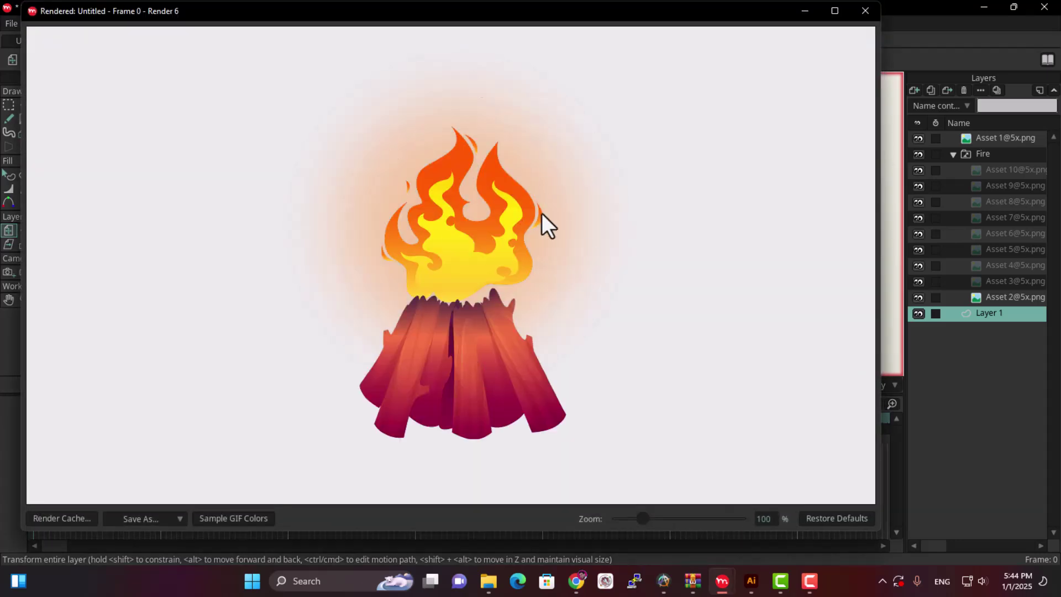
left_click_drag(459, 21, 415, 212)
left_click(818, 202)
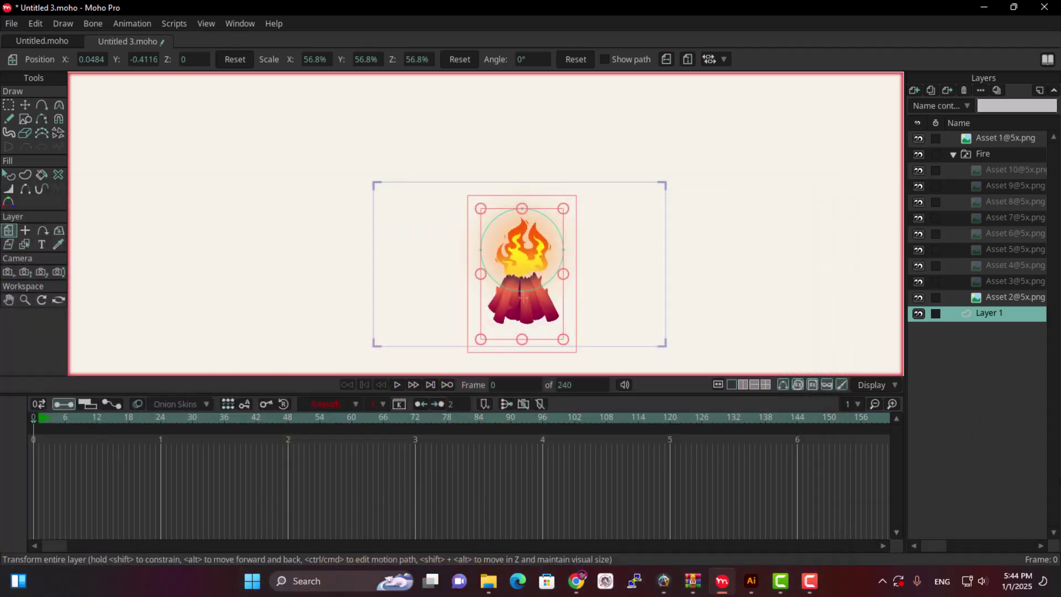
Key the blur radius of Layer 1 at 91 px on frame 1.
left_click(39, 417)
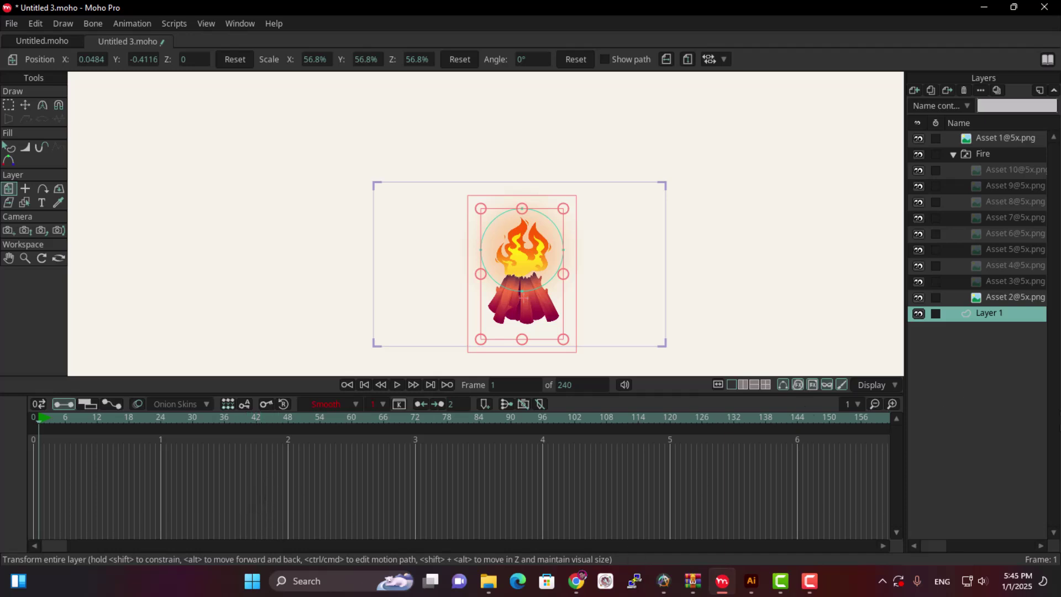
double_click(1016, 313)
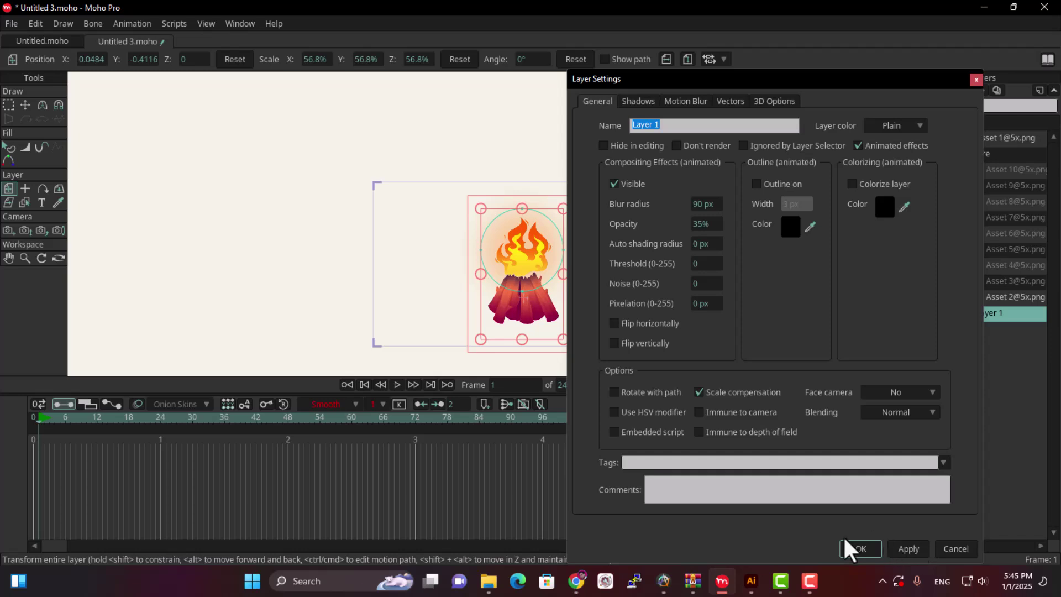
left_click(901, 549)
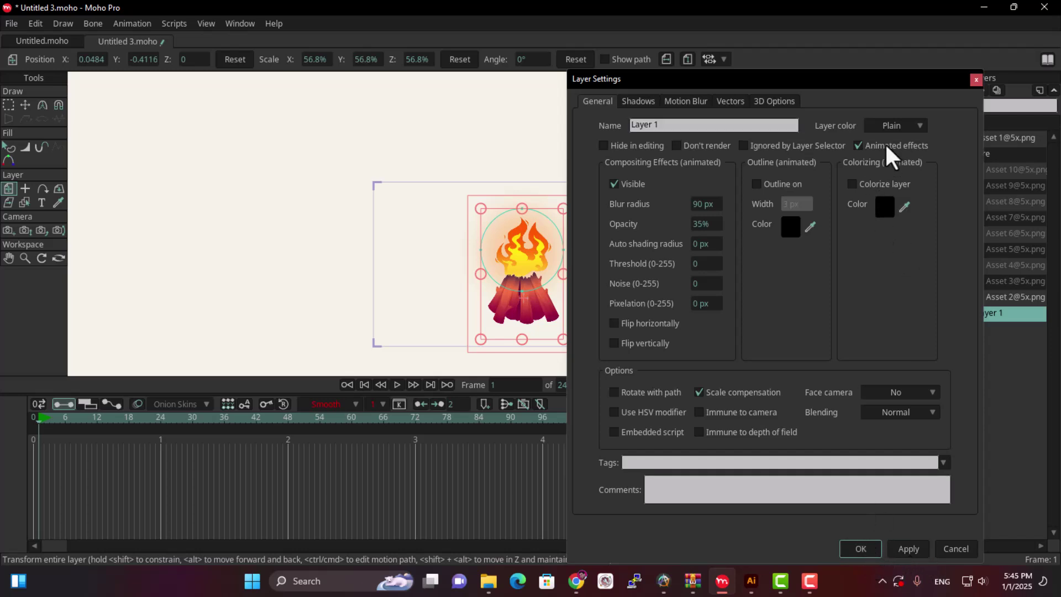
left_click_drag(705, 205, 714, 205)
left_click(862, 548)
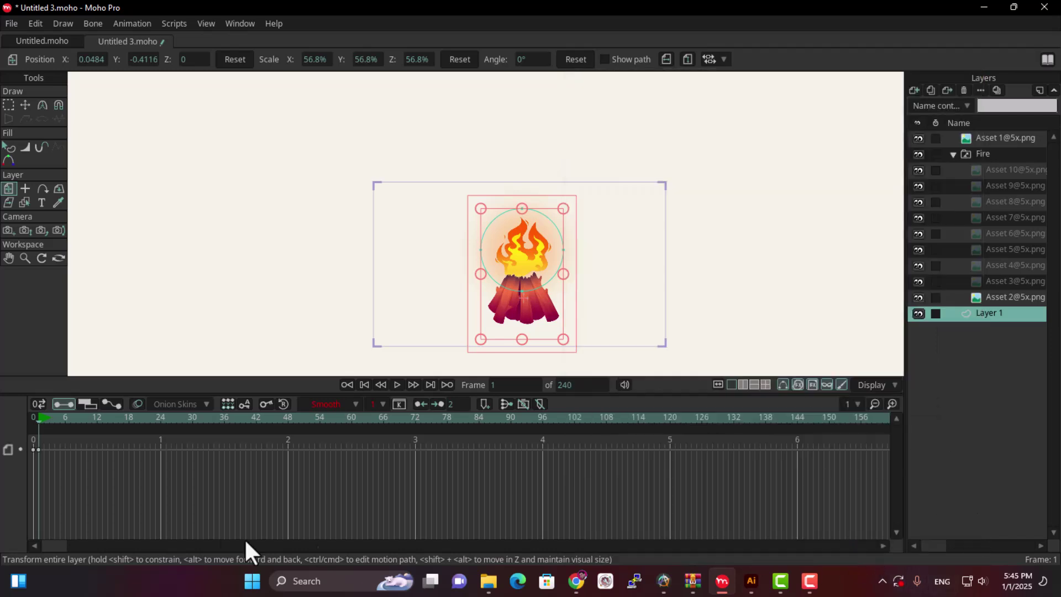
Key Layer 1 at frame 3 with a blur radius of 75 px and an opacity of 45%.
left_click(48, 418)
double_click(993, 313)
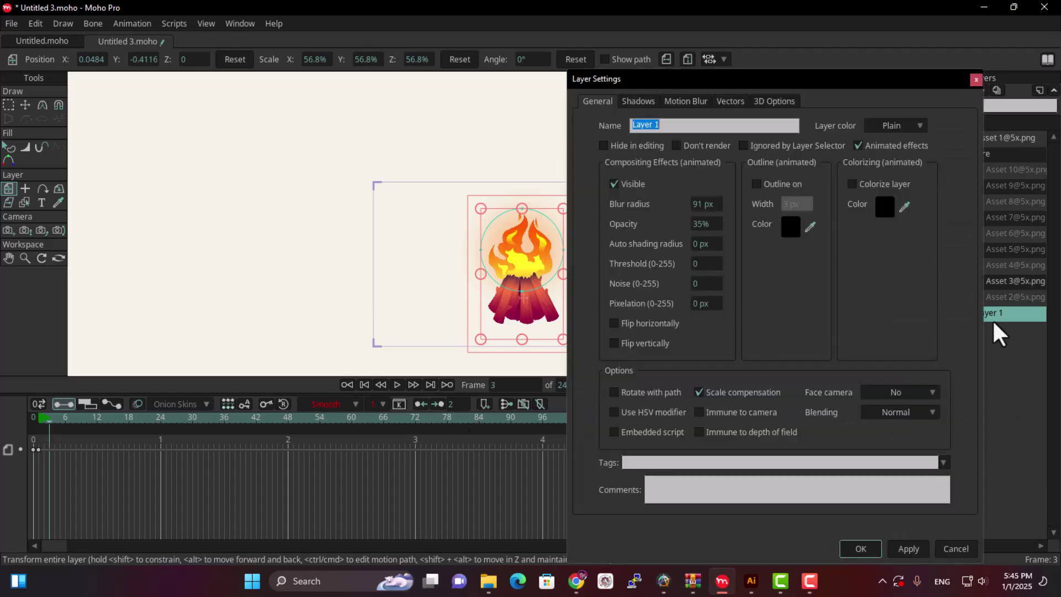
left_click_drag(708, 204, 612, 208)
left_click_drag(709, 226, 768, 227)
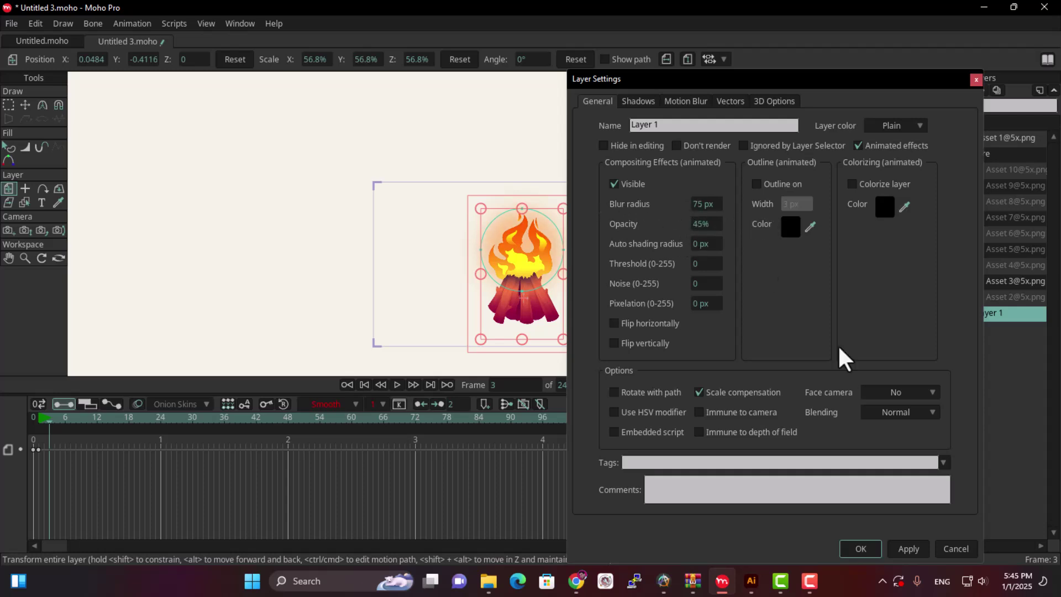
left_click(861, 549)
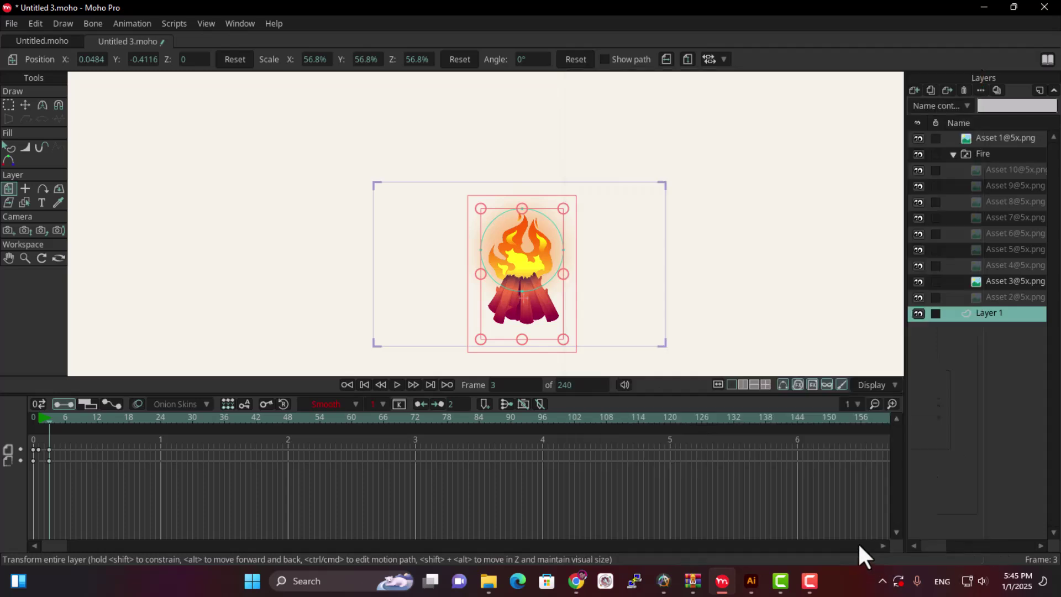
Key the opacity of Layer 1 at about 36.6% on frame 1.
left_click(59, 420)
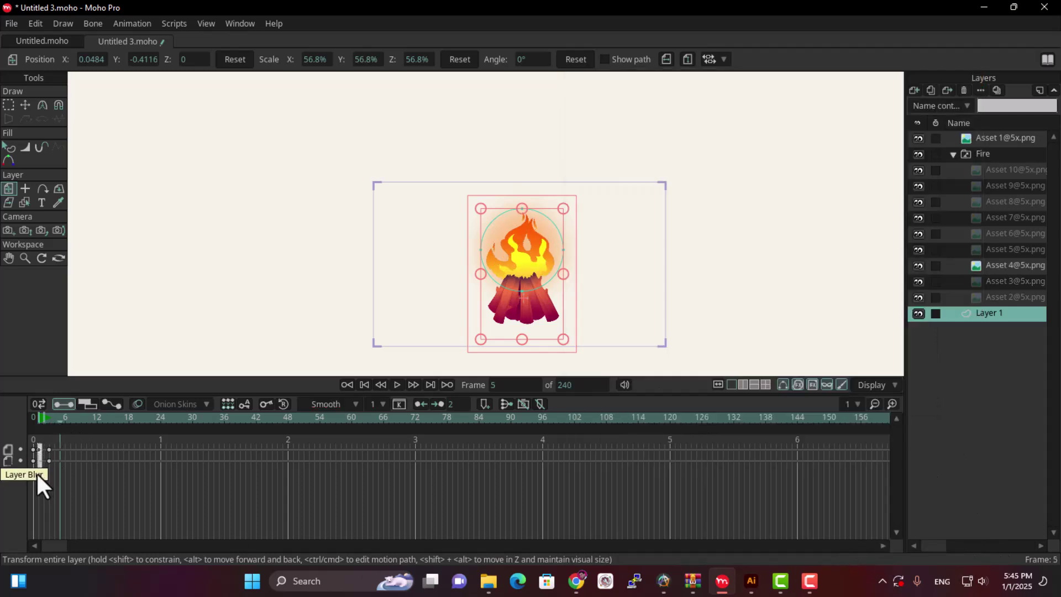
left_click(38, 449)
left_click(40, 416)
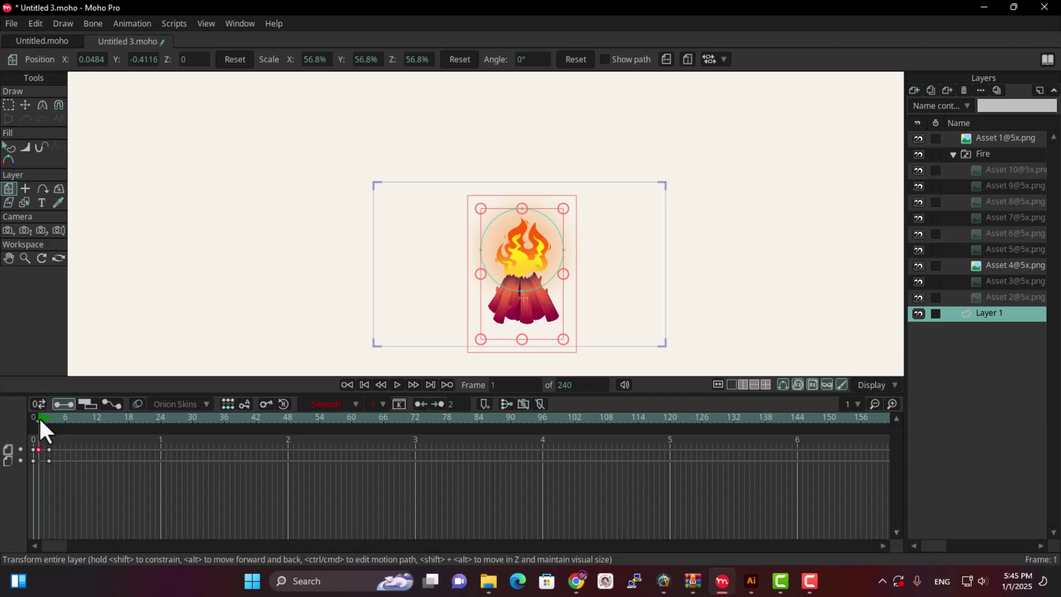
double_click(1016, 312)
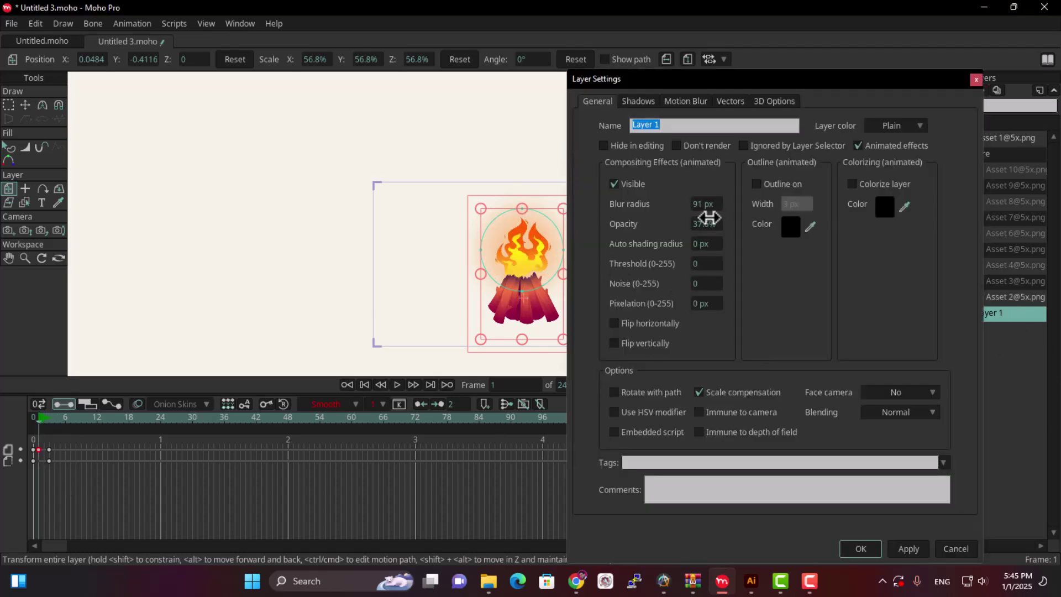
mouse_move(705, 221)
left_mouse_down()
mouse_move(693, 234)
mouse_move(705, 230)
left_mouse_up()
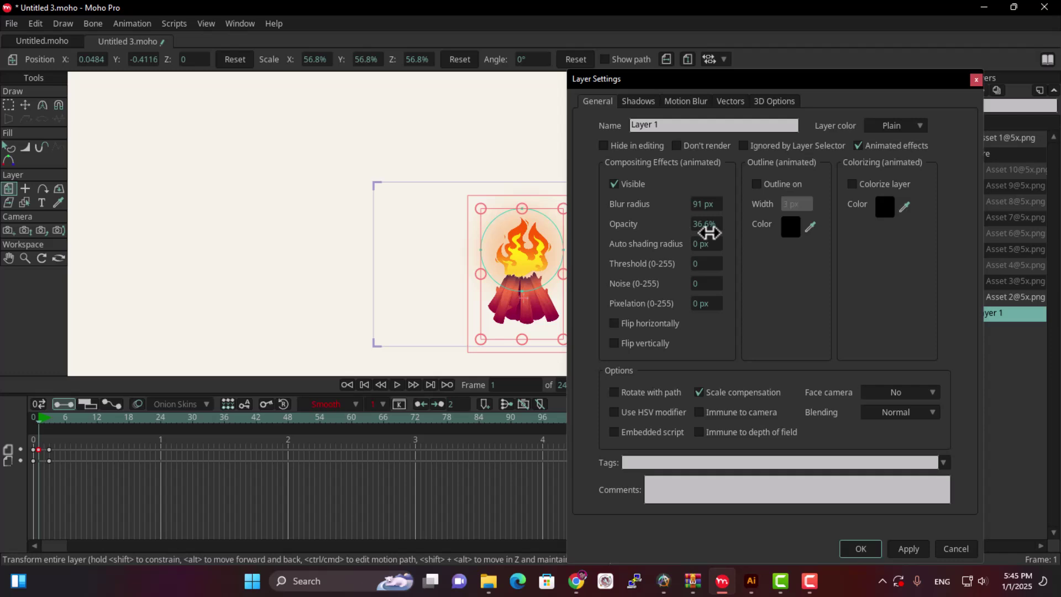
left_click(861, 548)
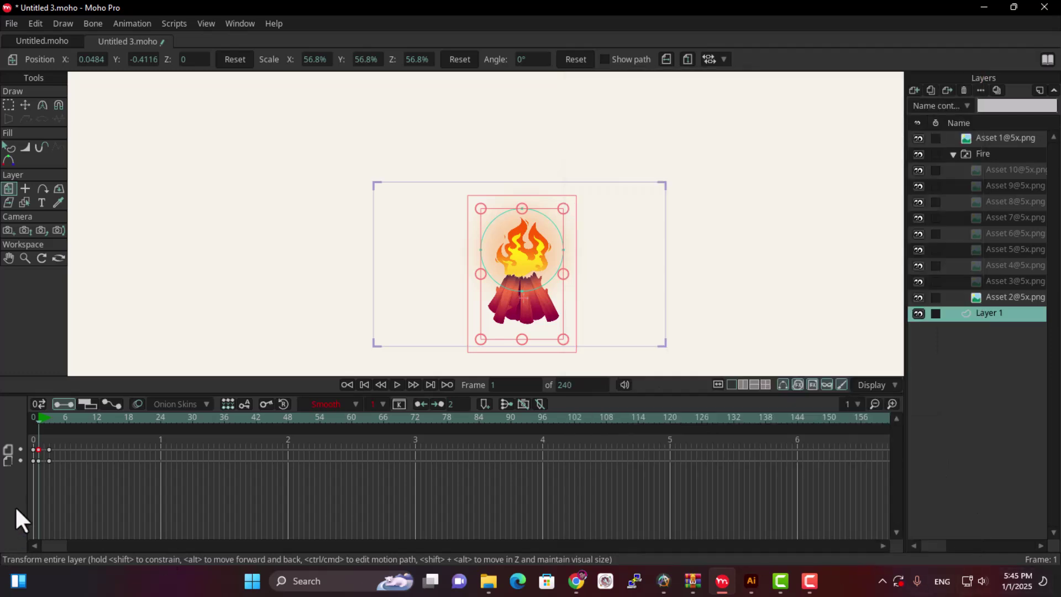
Copy Layer 1's frame 1 blur and opacity keyframes to frame 5 and set them to Cycle with an absolute return to frame 2.
left_click_drag(41, 443, 36, 463)
left_click(58, 419)
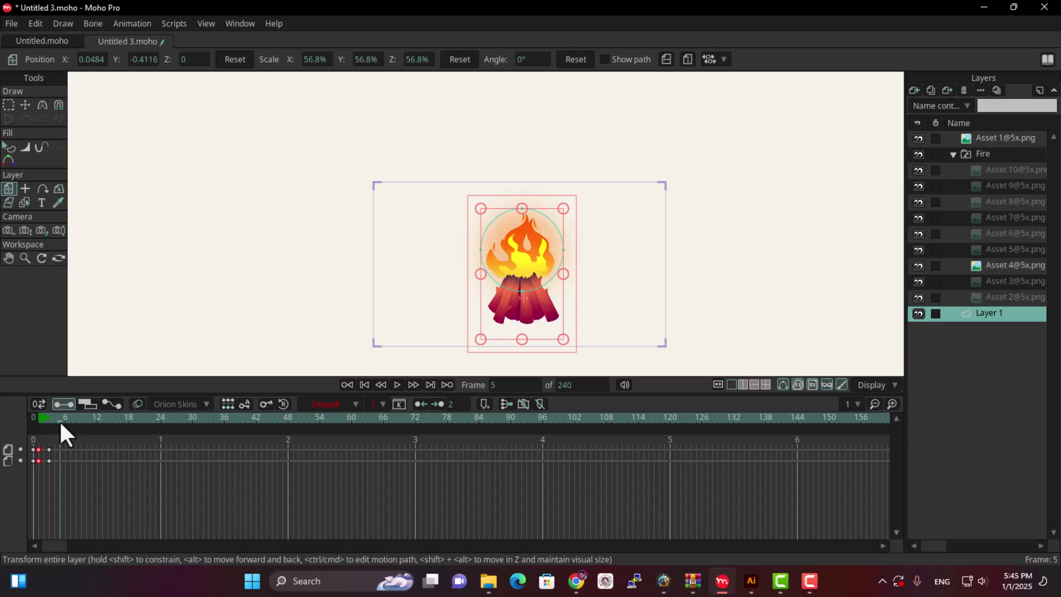
left_click_drag(68, 440, 58, 482)
right_click(61, 461)
left_click(90, 452)
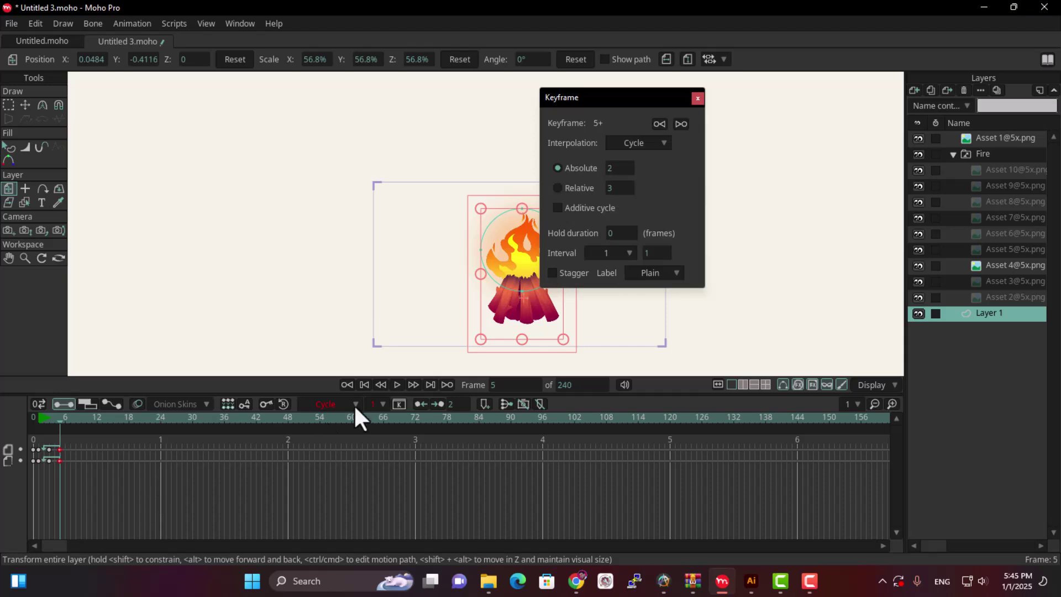
left_click(698, 98)
Play back the flickering glow loop and render frame 90 to check the result.
key("space")
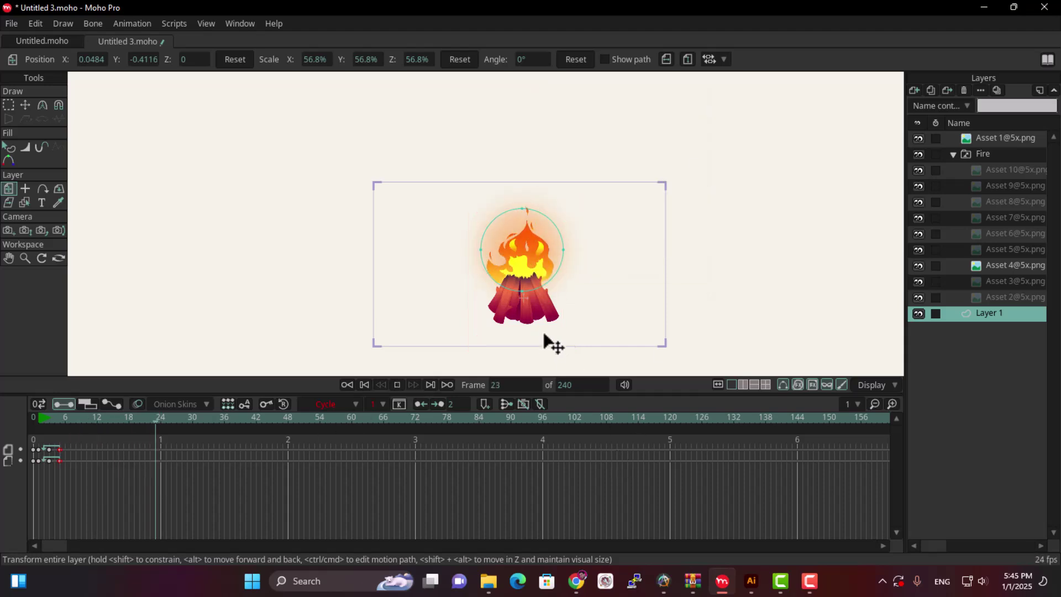
scroll(531, 275, "up", 3)
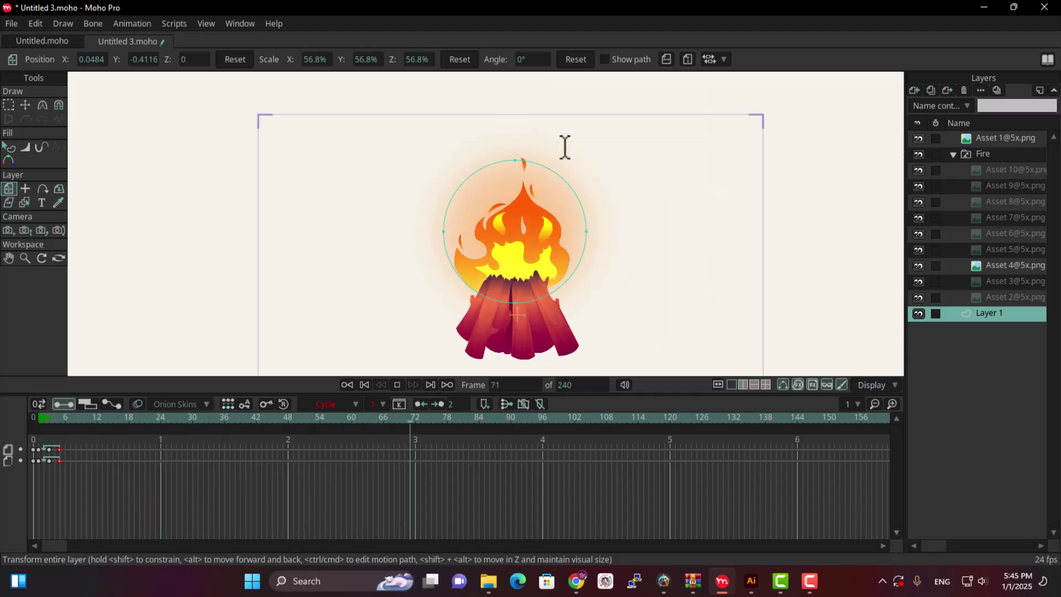
scroll(573, 242, "down", 3)
key("ctrl+r")
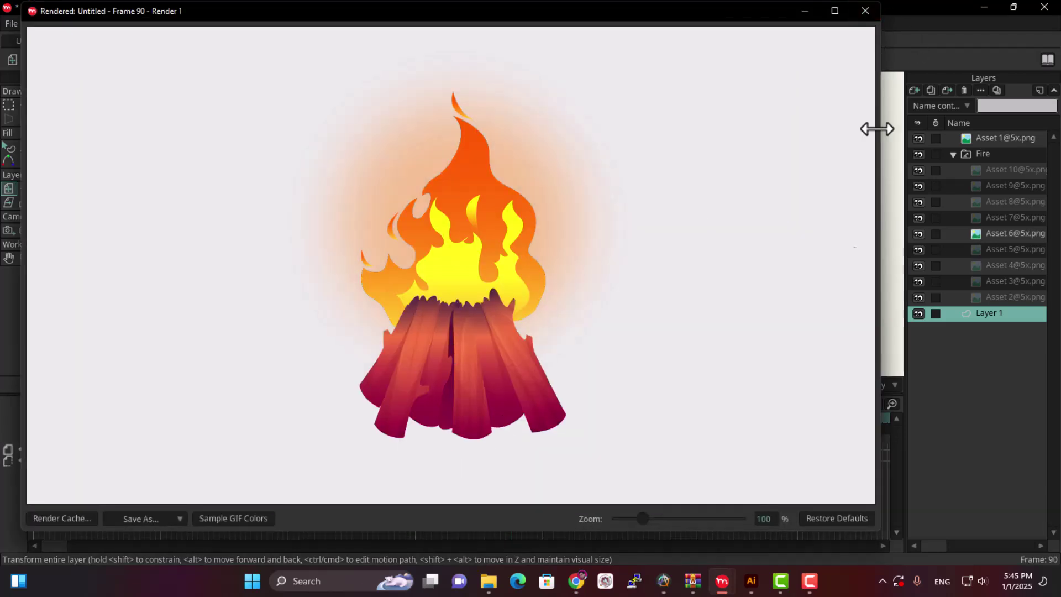
Add a vector layer above Layer 1 at frame 0 and draw a rectangle on it that covers the whole camera frame.
left_click(866, 12)
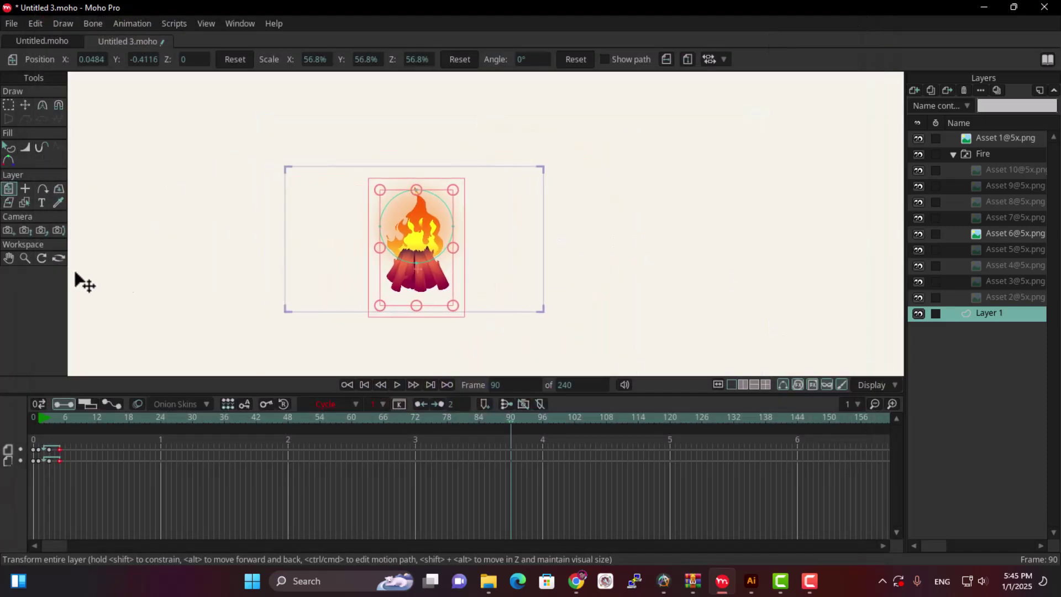
left_click(911, 92)
left_click(996, 369)
left_click(31, 418)
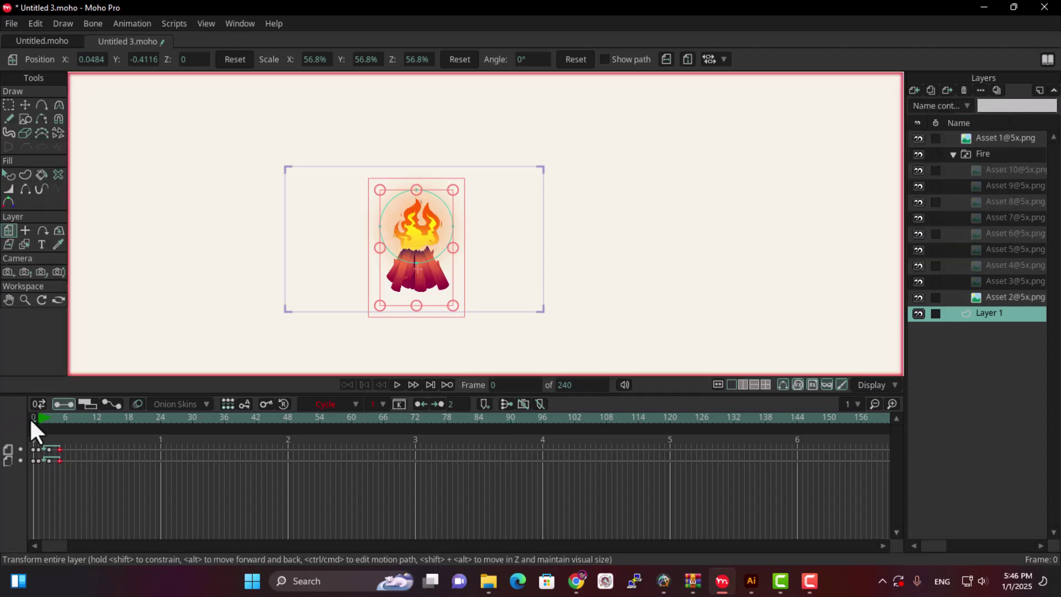
left_click(915, 92)
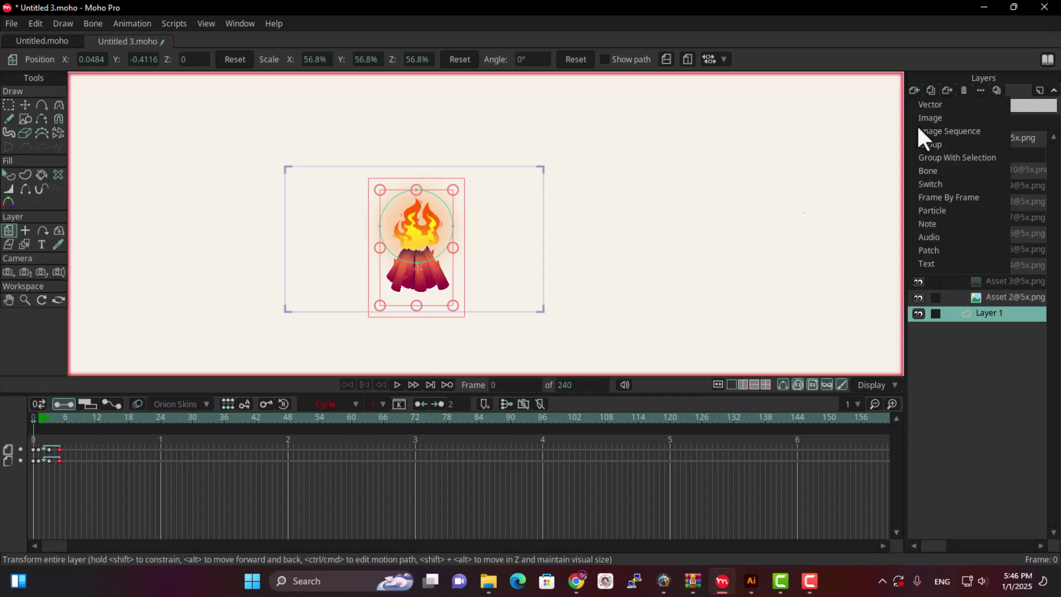
left_click(926, 115)
key("e")
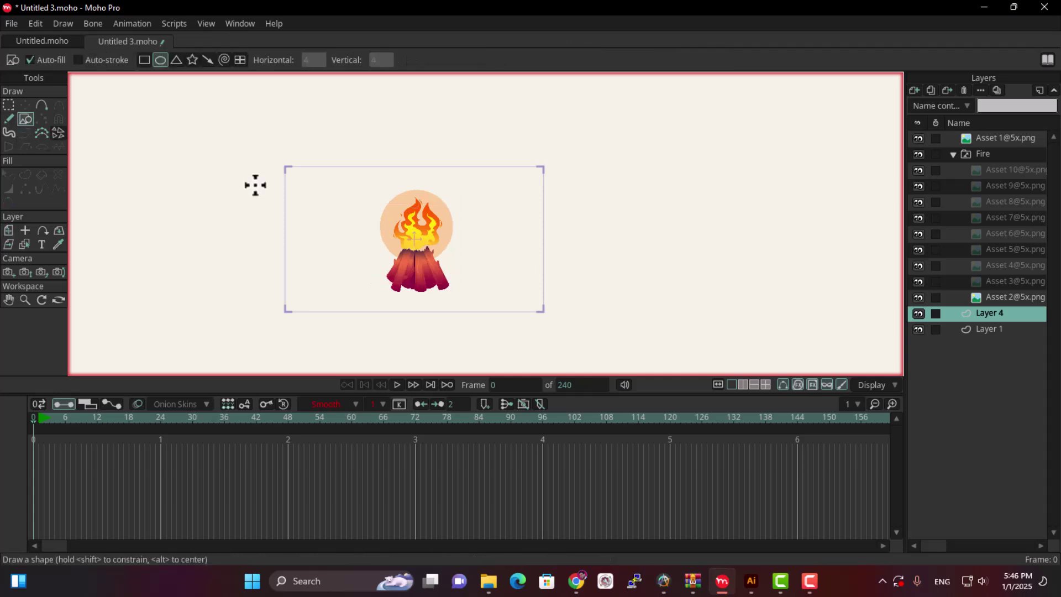
left_click_drag(573, 153, 255, 333)
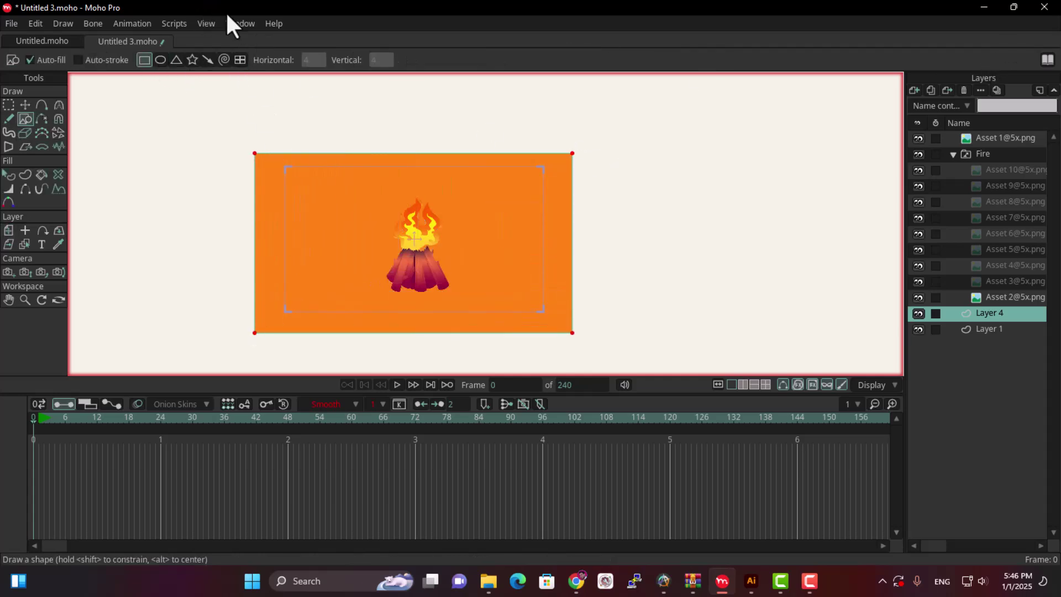
Fill the background rectangle with a dark navy blue as a new shape.
left_click(239, 23)
left_click(268, 90)
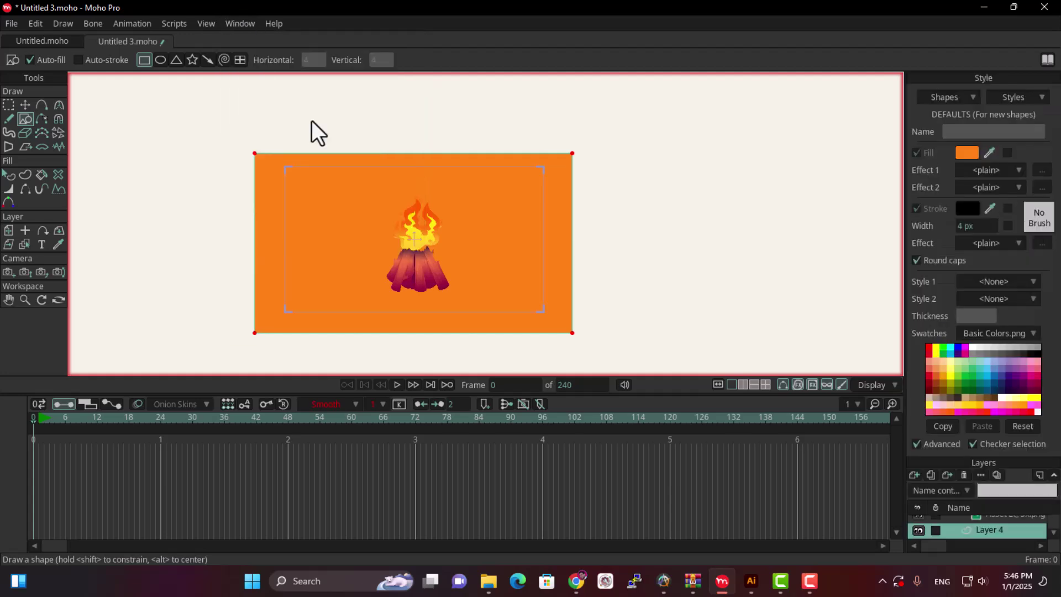
left_click(970, 152)
left_click_drag(830, 209, 834, 169)
left_click(806, 241)
mouse_move(806, 241)
left_mouse_down()
mouse_move(810, 249)
mouse_move(764, 247)
mouse_move(772, 240)
left_mouse_up()
left_click(845, 303)
left_click(25, 174)
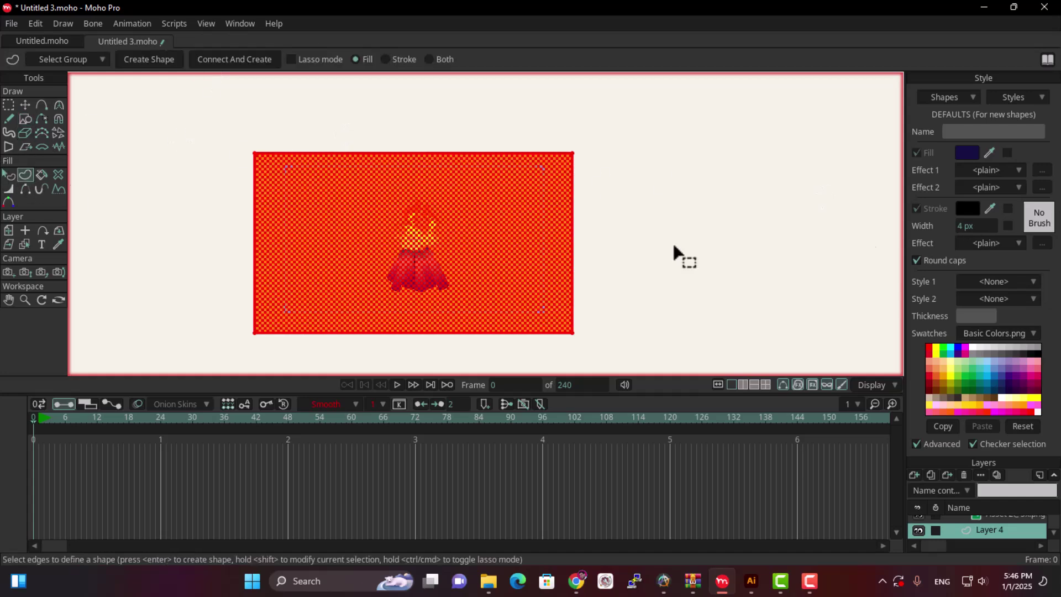
left_click(155, 59)
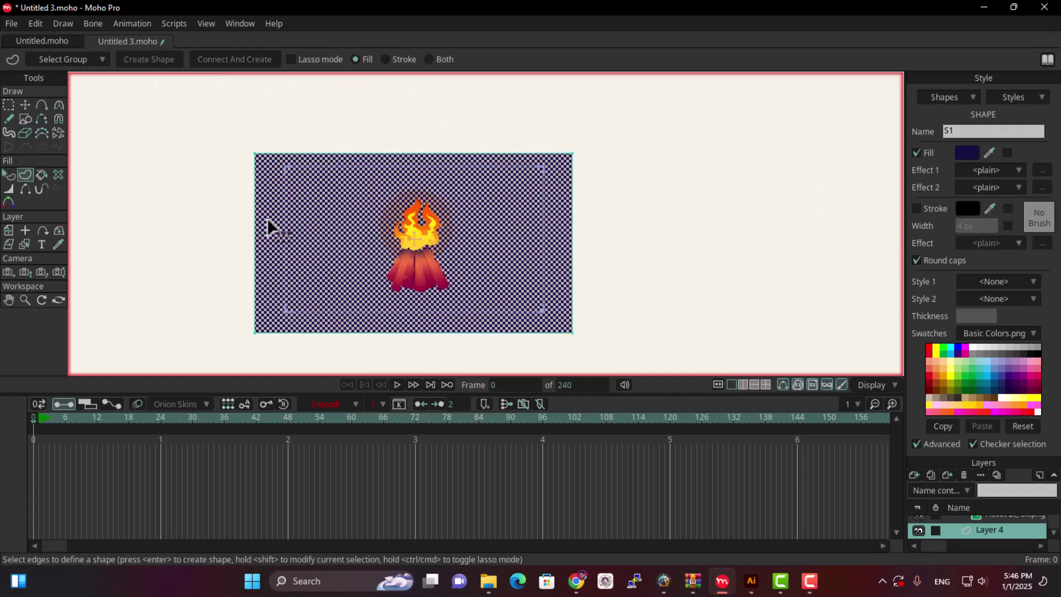
Render frame 17 to check the campfire against the dark background.
left_click(124, 430)
key("ctrl+r")
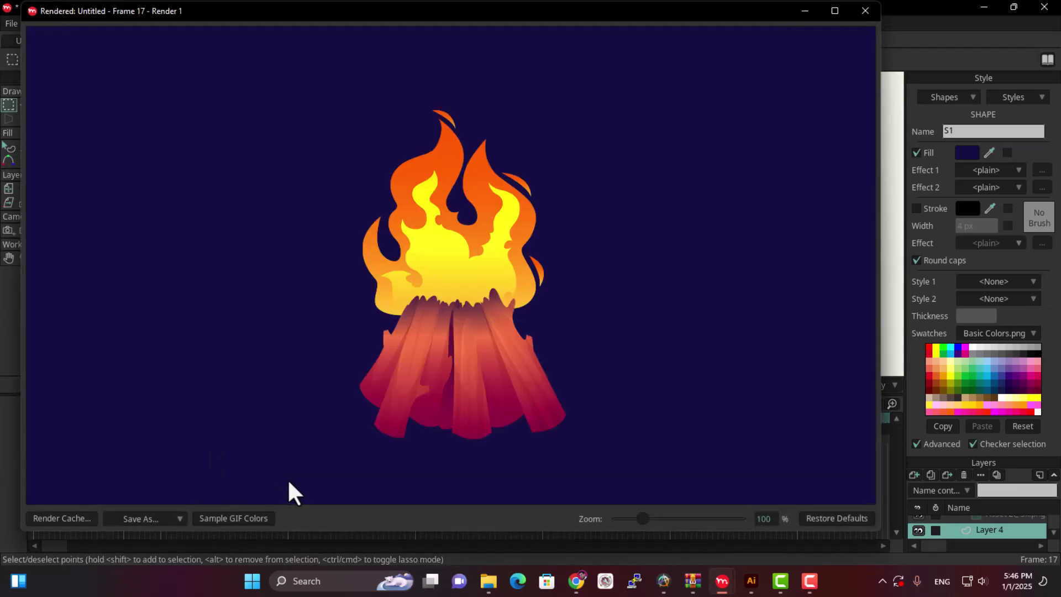
left_click(865, 12)
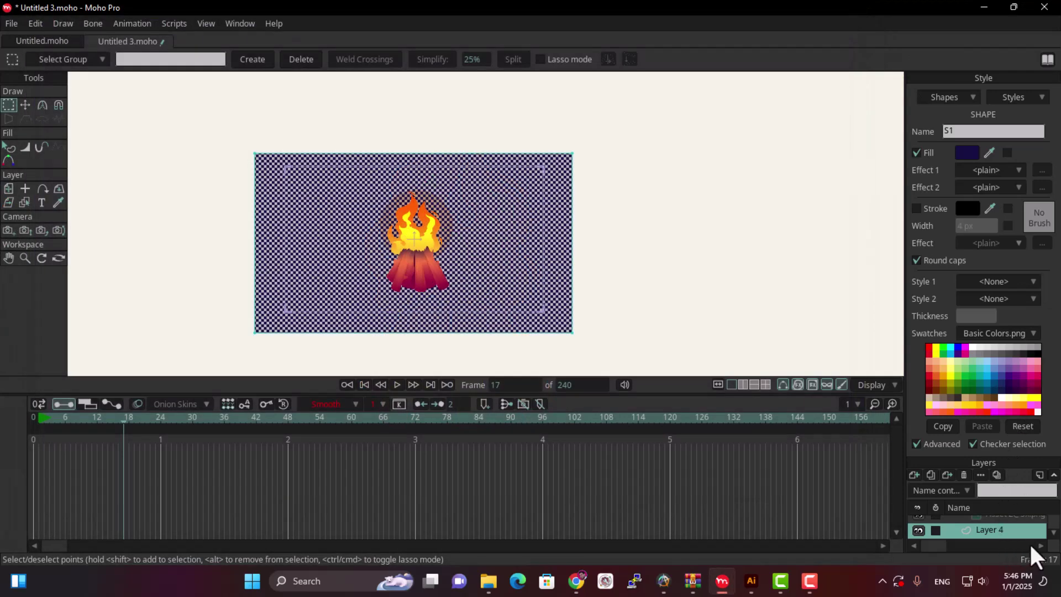
Hide the Style window and move the glow's Layer 1 above the background rectangle's layer.
left_click(239, 24)
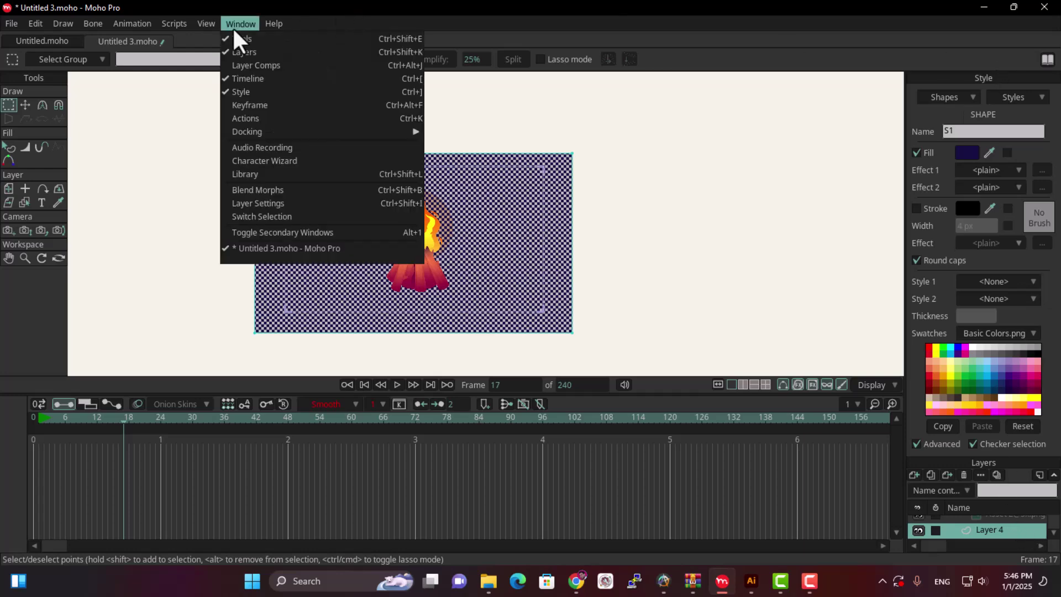
key("Return")
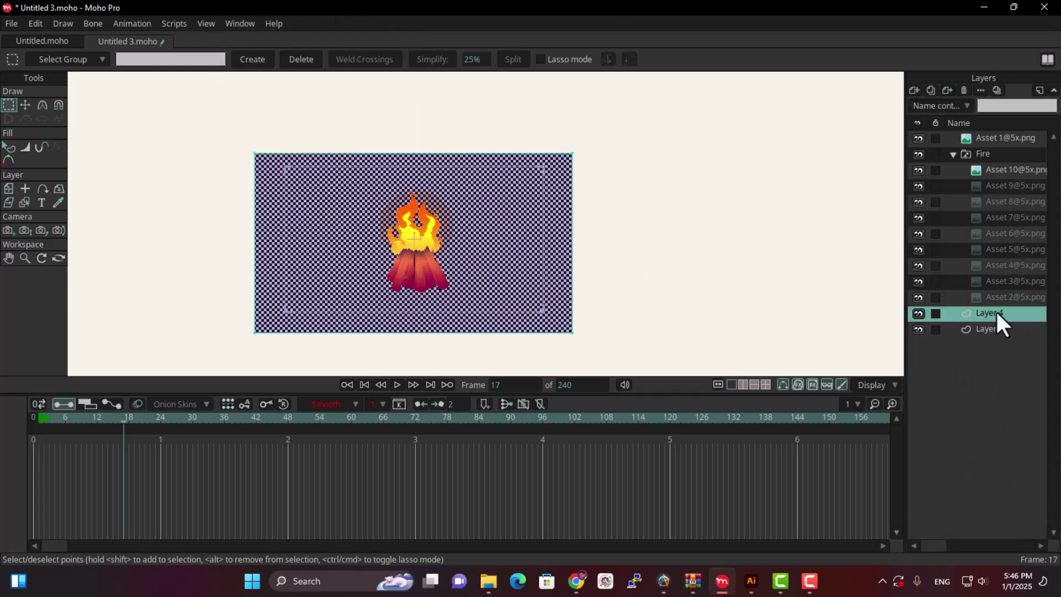
left_click_drag(996, 329, 997, 313)
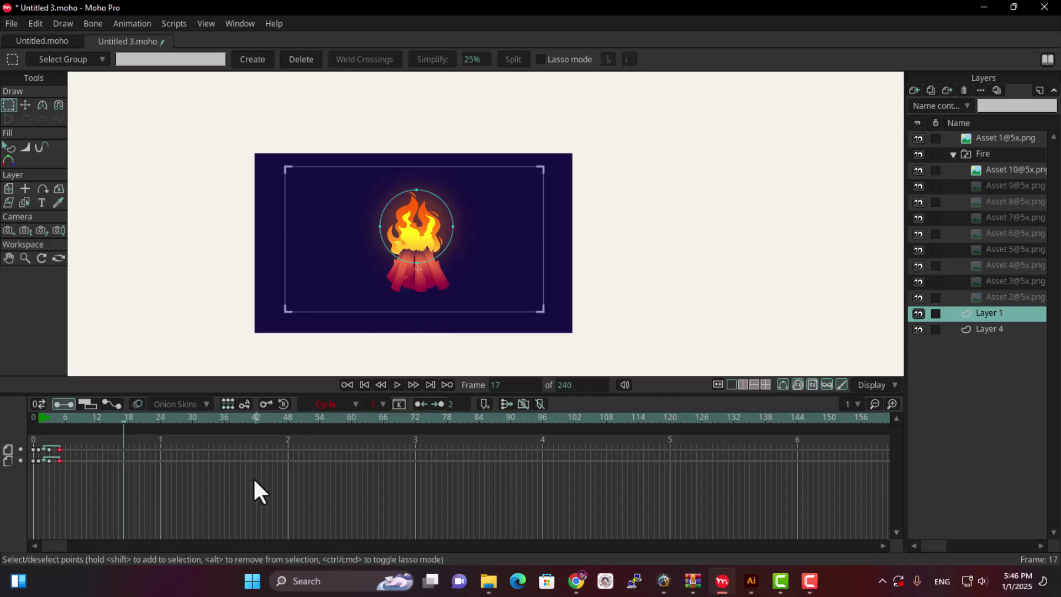
Render frame 17, then generate a preview animation and watch the glow flicker against the night background.
key("ctrl+r")
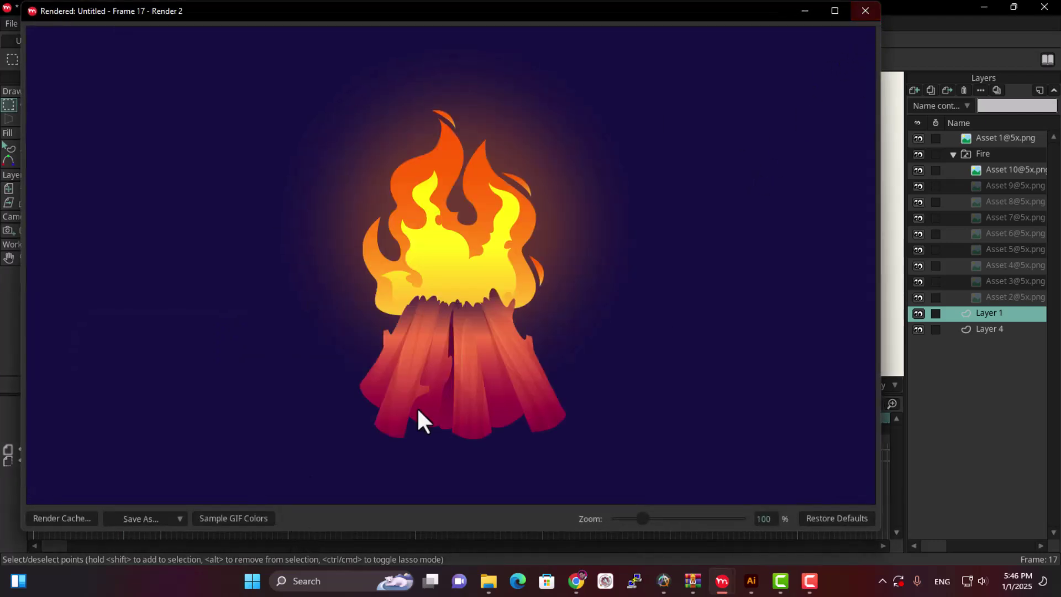
left_click(871, 10)
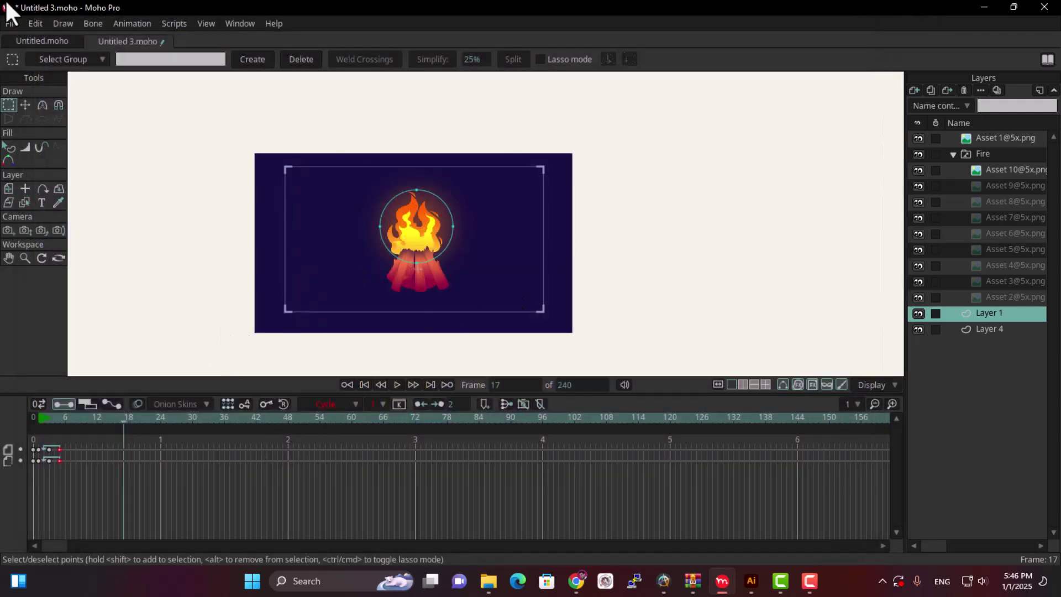
left_click(11, 24)
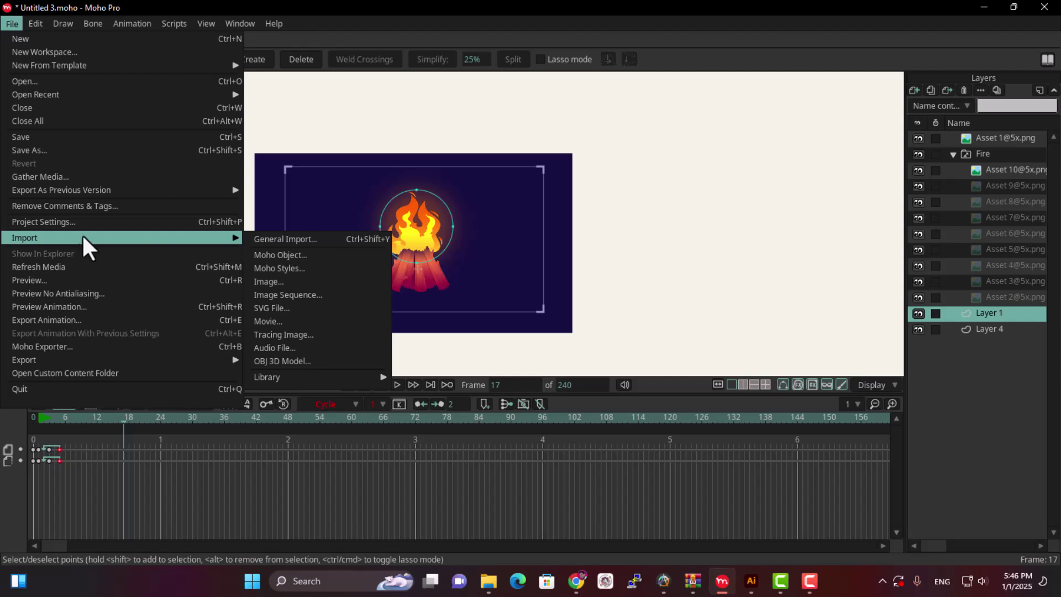
left_click(110, 310)
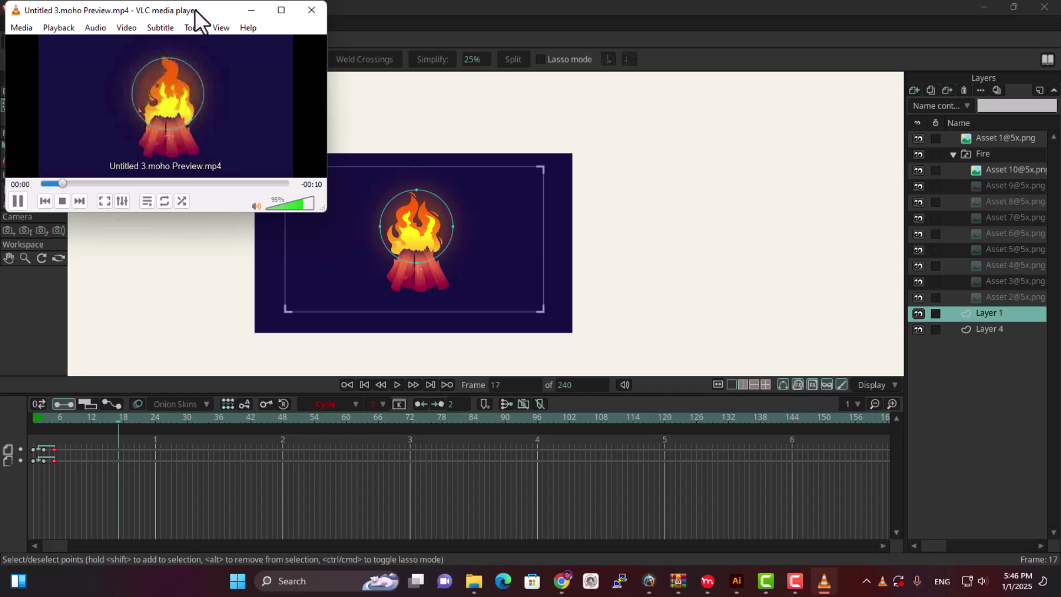
left_click_drag(194, 9, 393, 186)
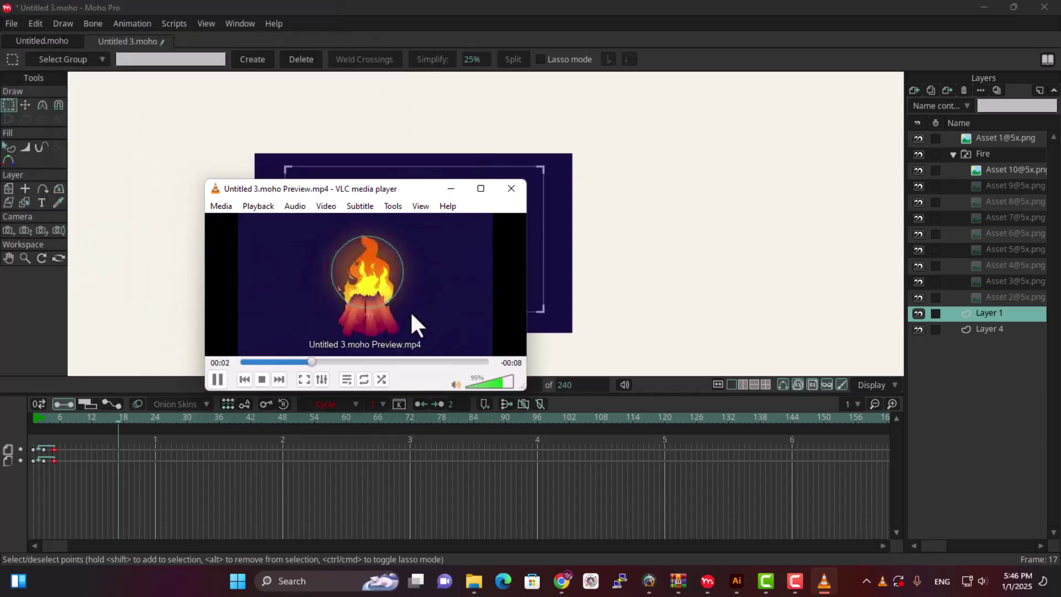
left_click(518, 191)
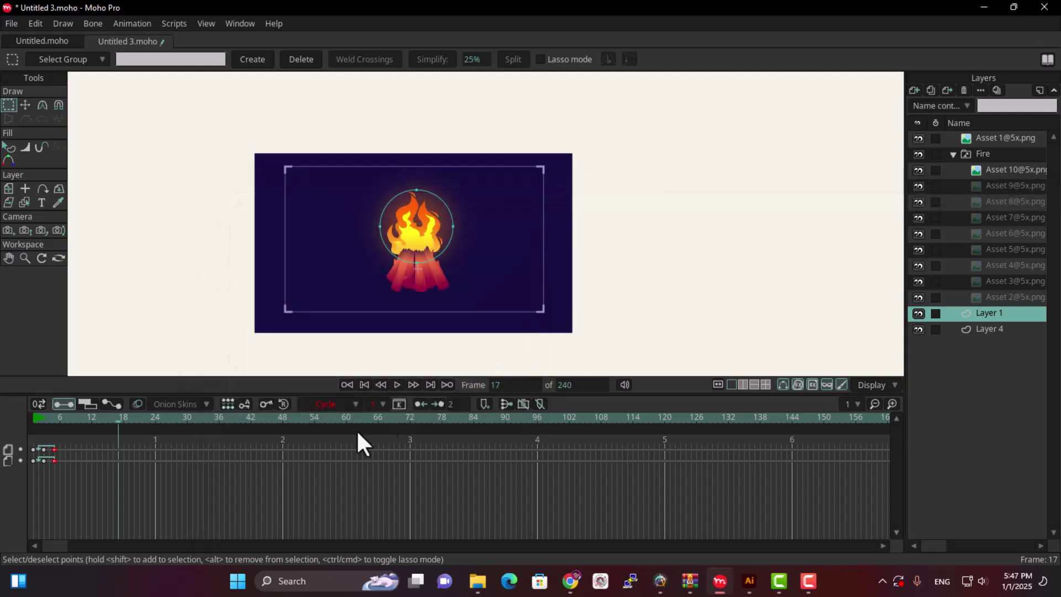
left_click(33, 418)
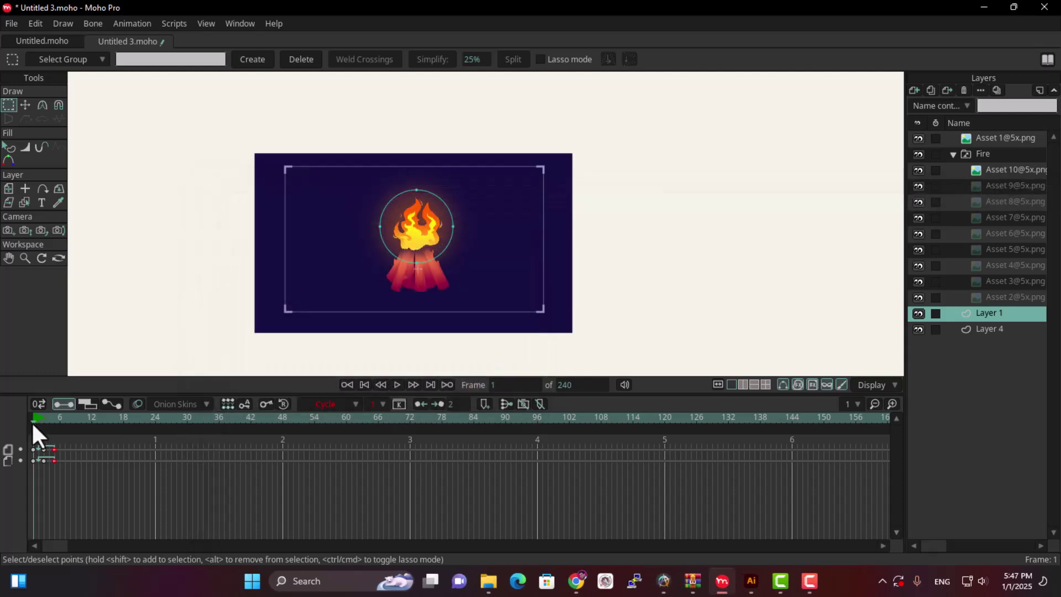
left_click(977, 154)
left_click(952, 155)
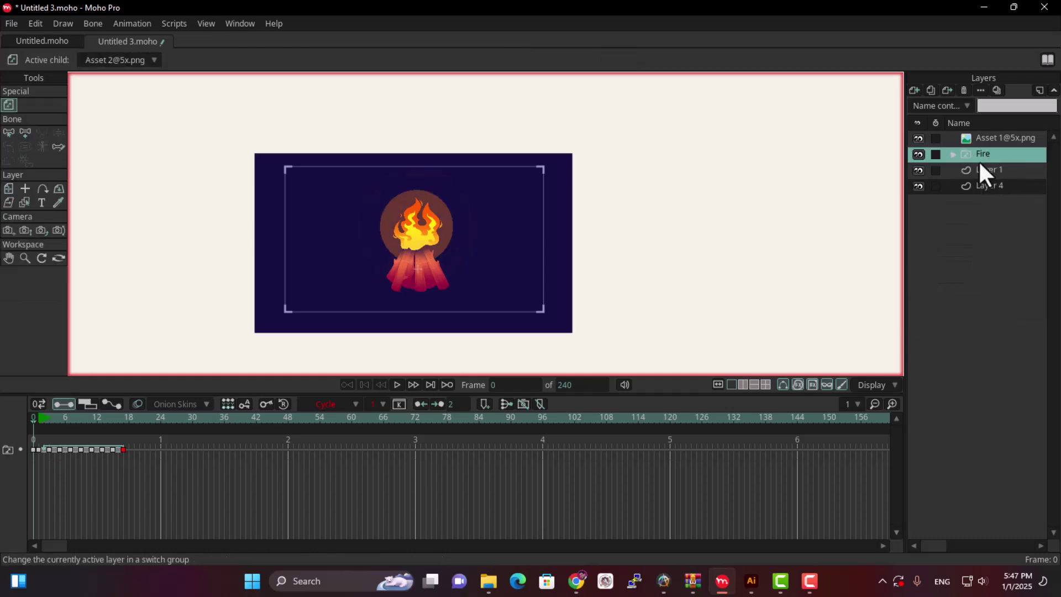
left_click(931, 90)
double_click(971, 155)
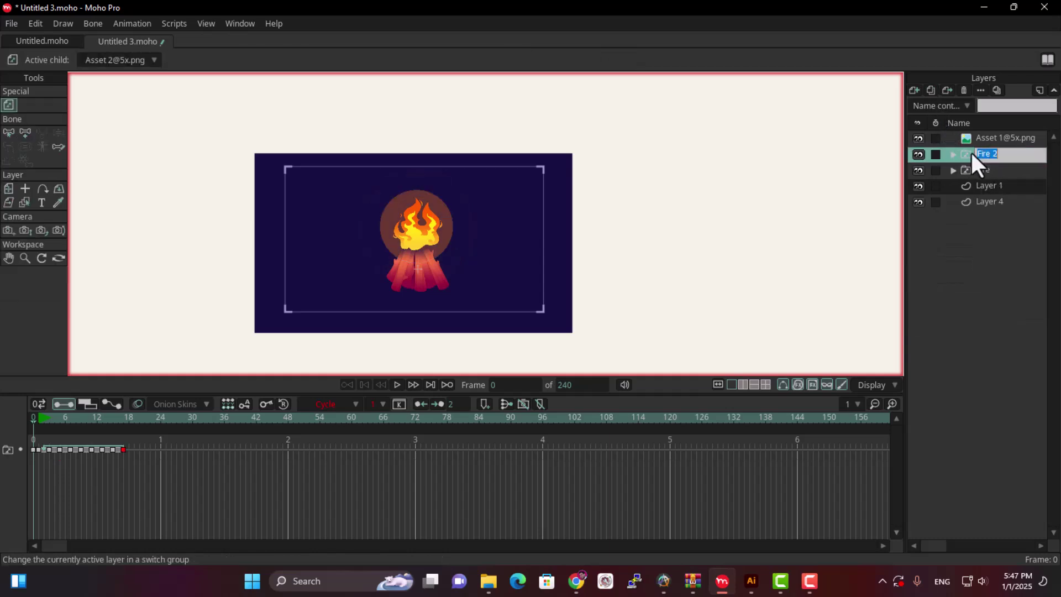
left_click_drag(997, 150, 1000, 133)
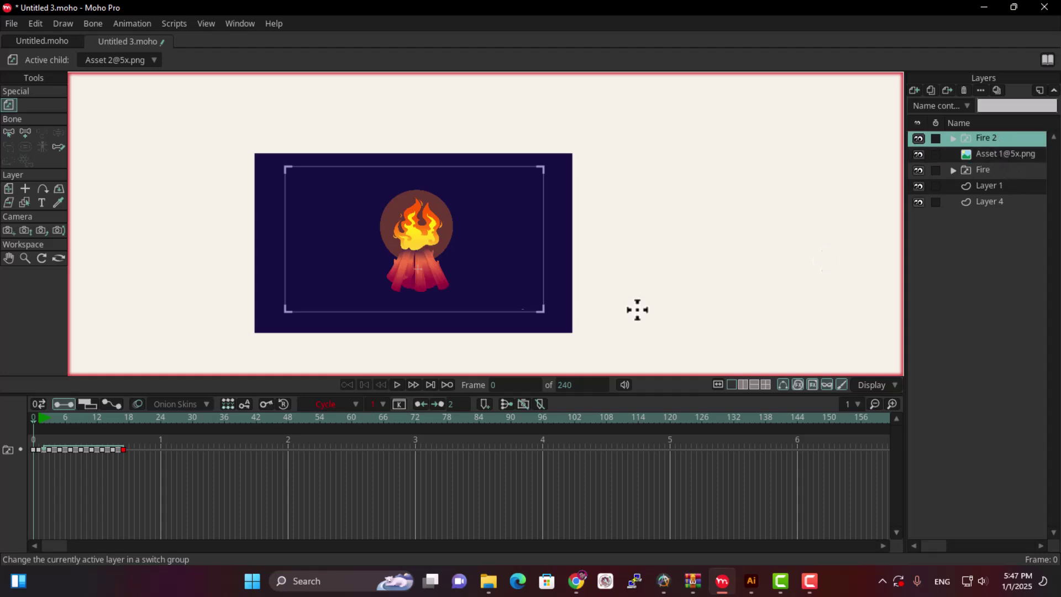
Play back the animation from frame 2 to check how the duplicated fire overlaps the logs.
left_click(44, 418)
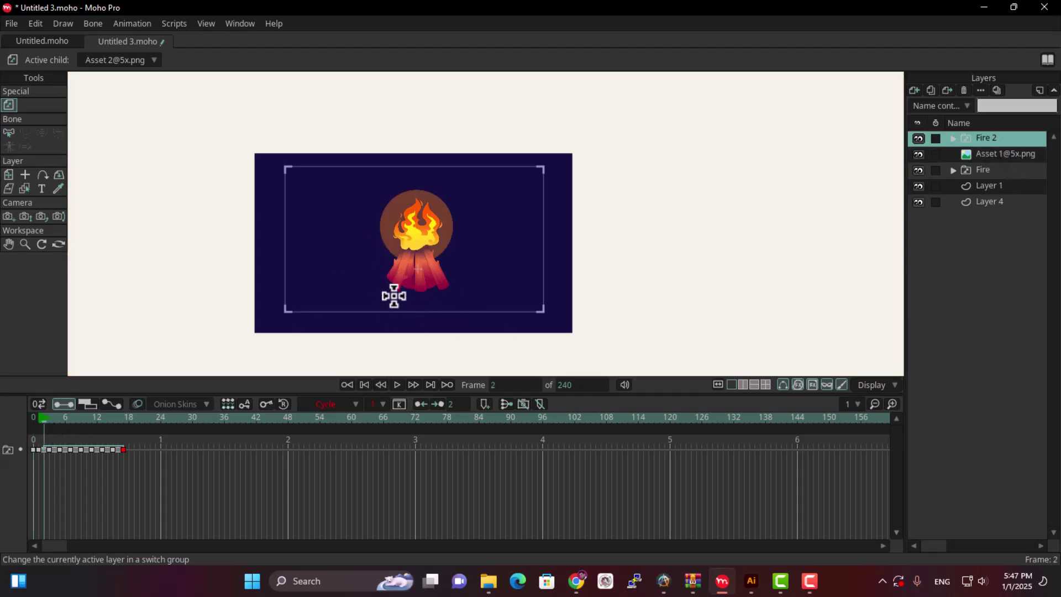
scroll(372, 249, "up", 4)
key("space")
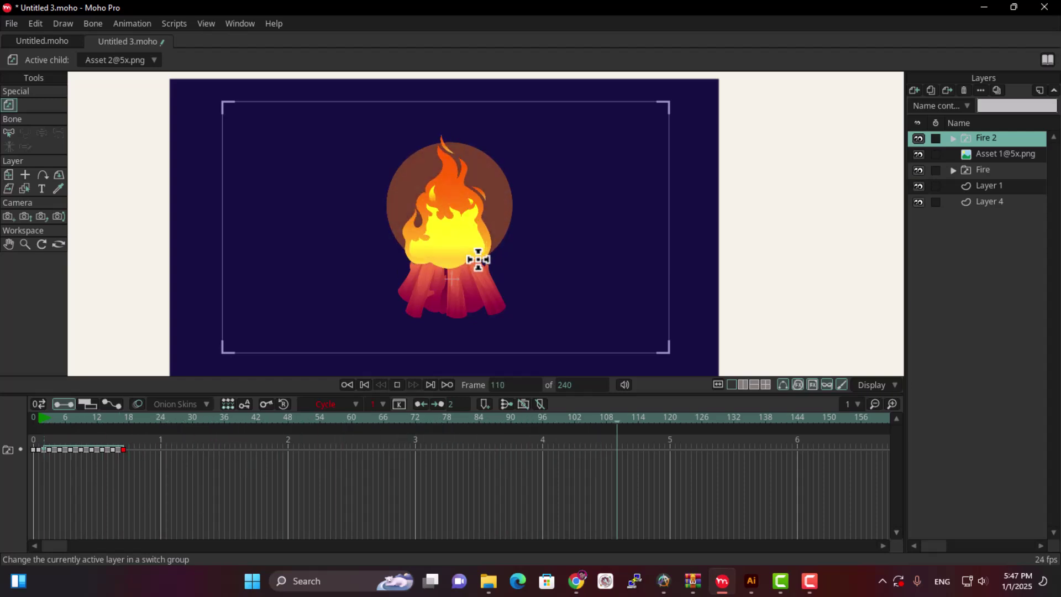
key("space")
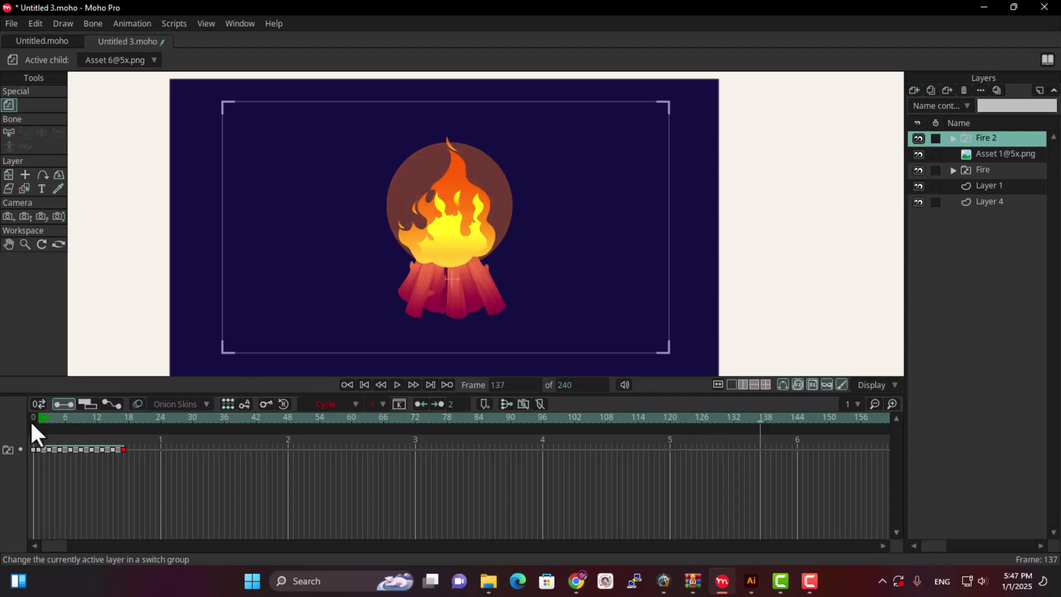
Set the opacity of the Fire 2 layer to 50% at frame 0 and play back the result.
left_click(30, 420)
double_click(1007, 141)
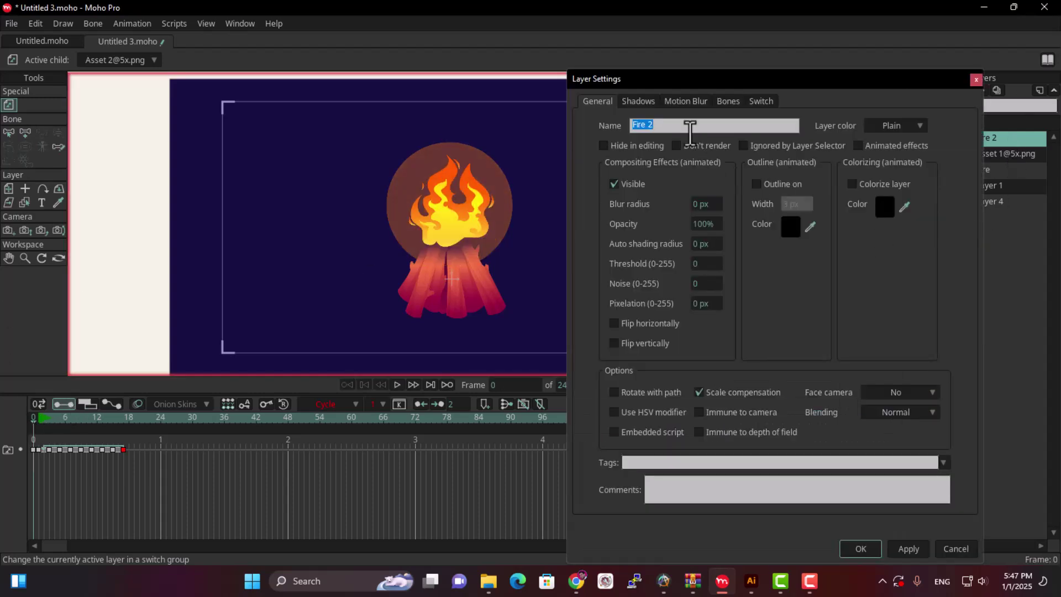
type("50")
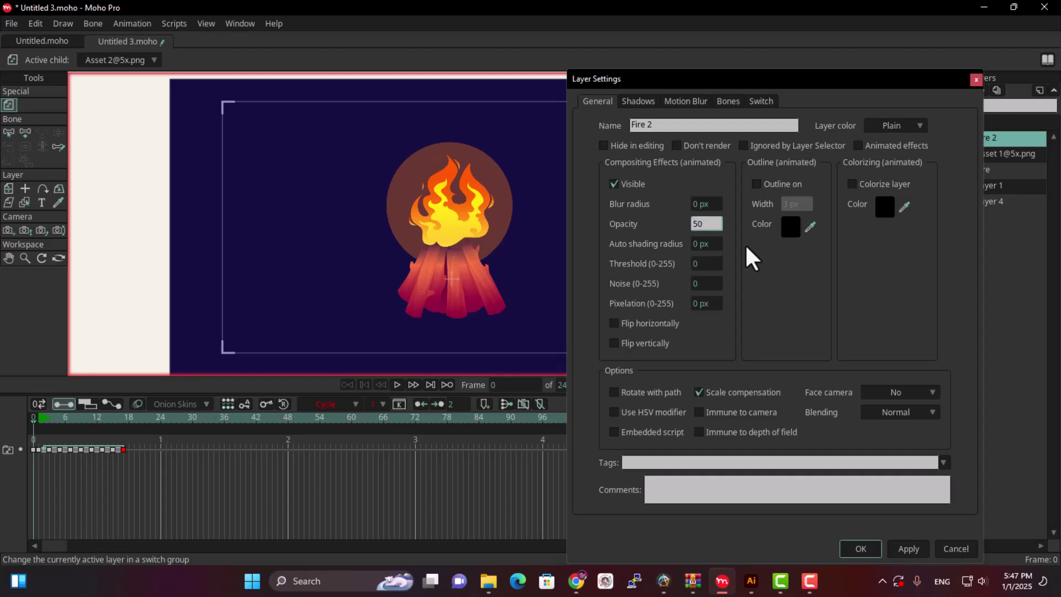
left_click(861, 549)
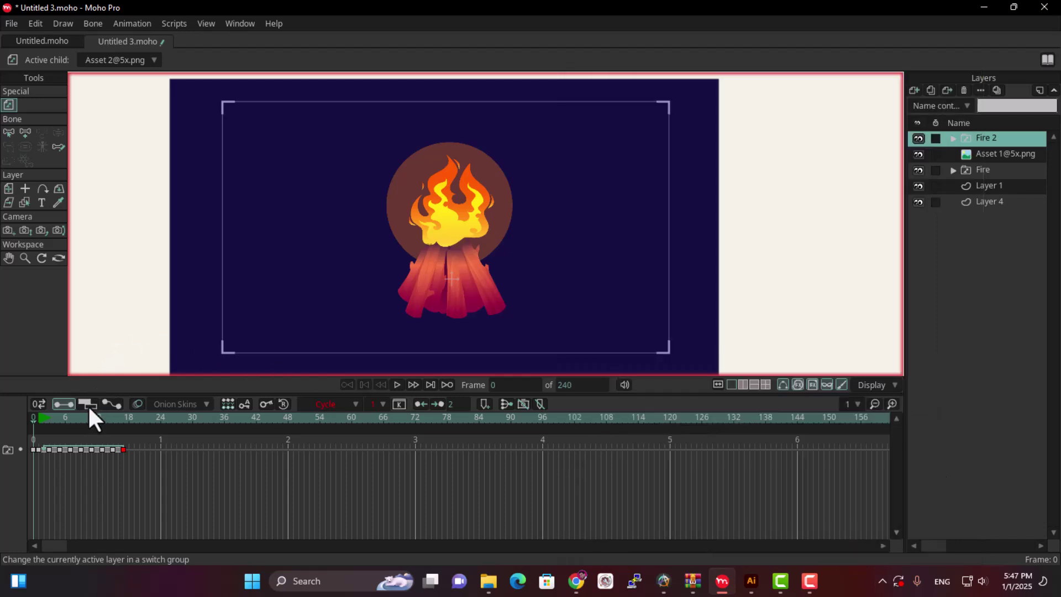
key("space")
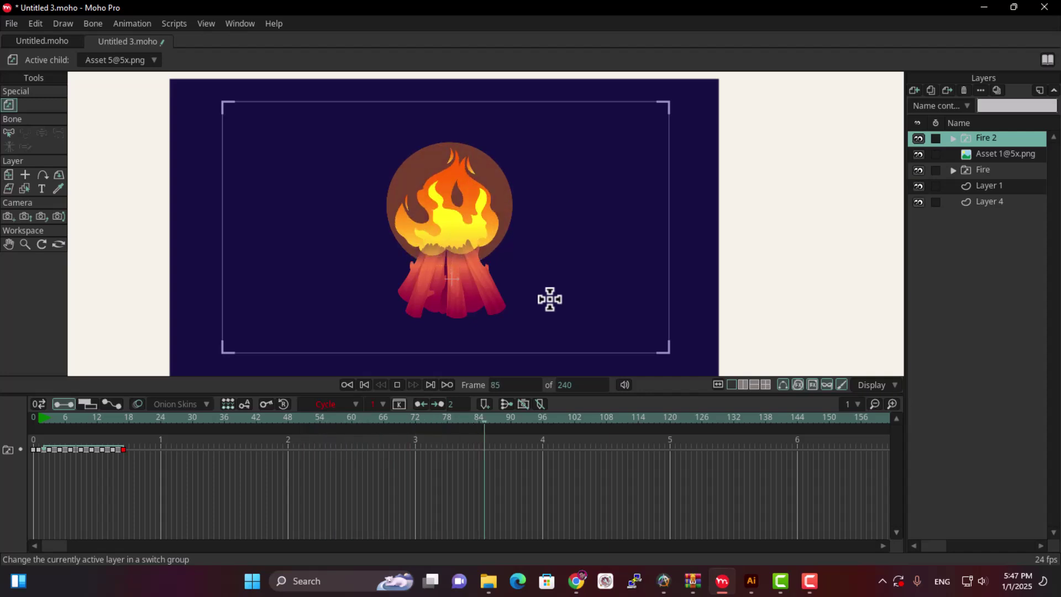
key("space")
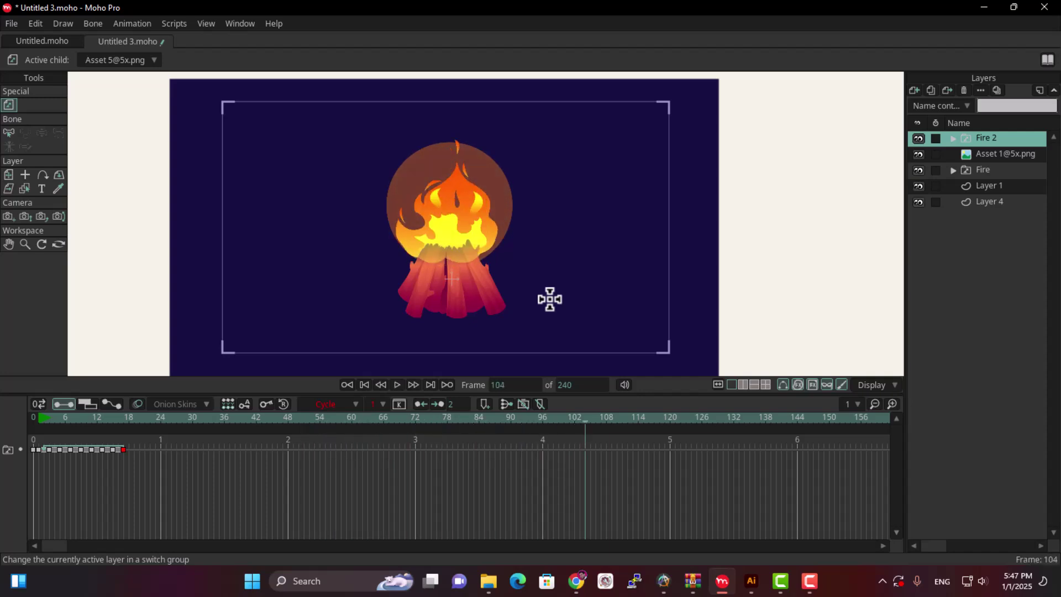